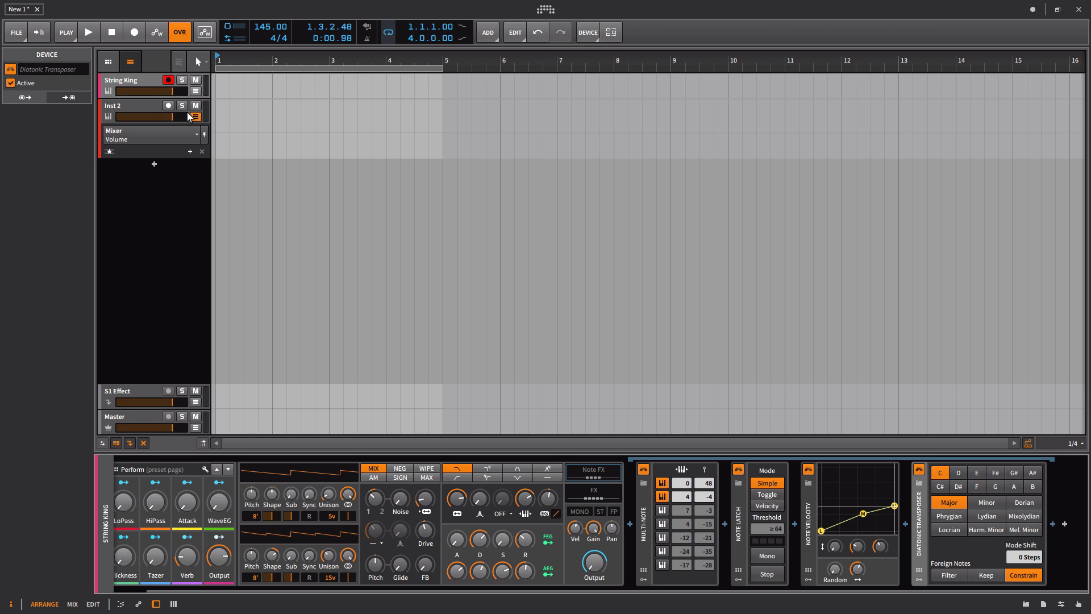
# Step: Set the Inst 2 track's note input to the Diatonic Transposer in String King's Polysynth Note FX chain
pyautogui.click(125, 105)
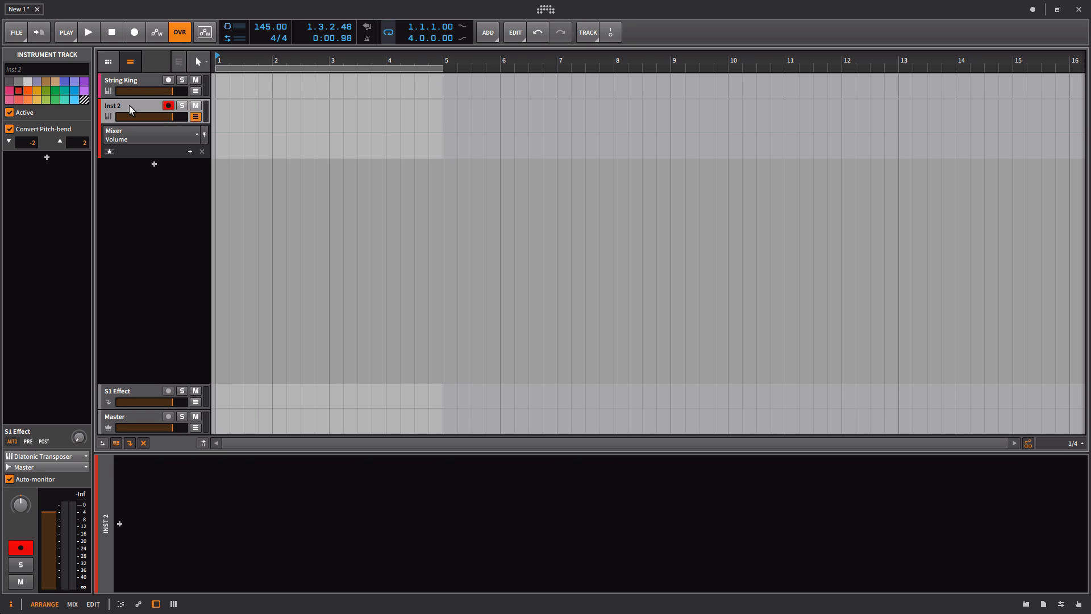
pyautogui.click(43, 456)
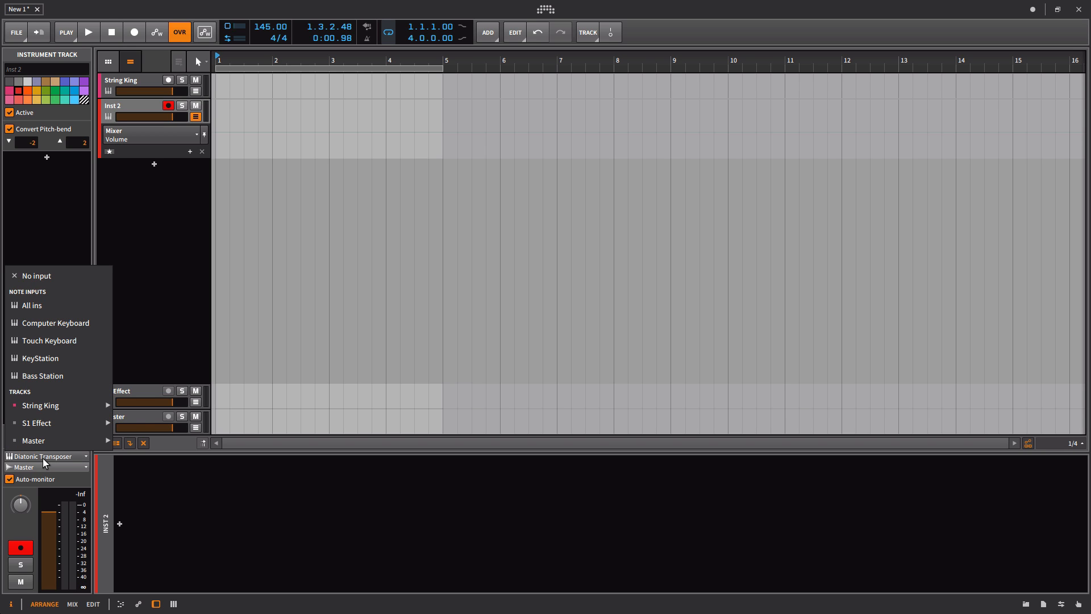
pyautogui.moveTo(86, 410)
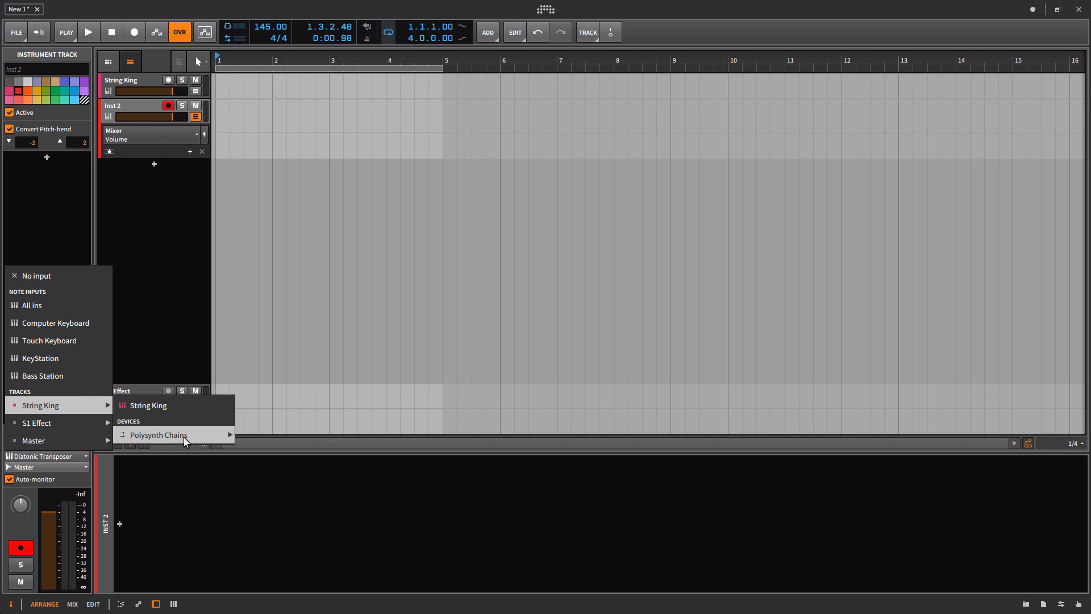
pyautogui.moveTo(183, 438)
pyautogui.moveTo(272, 435)
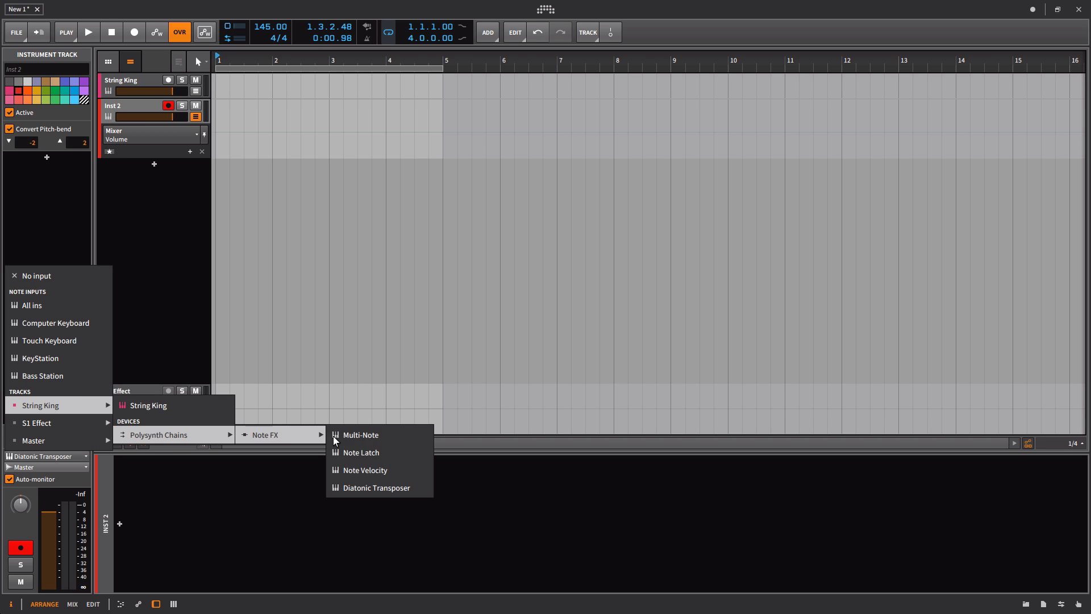
pyautogui.click(378, 484)
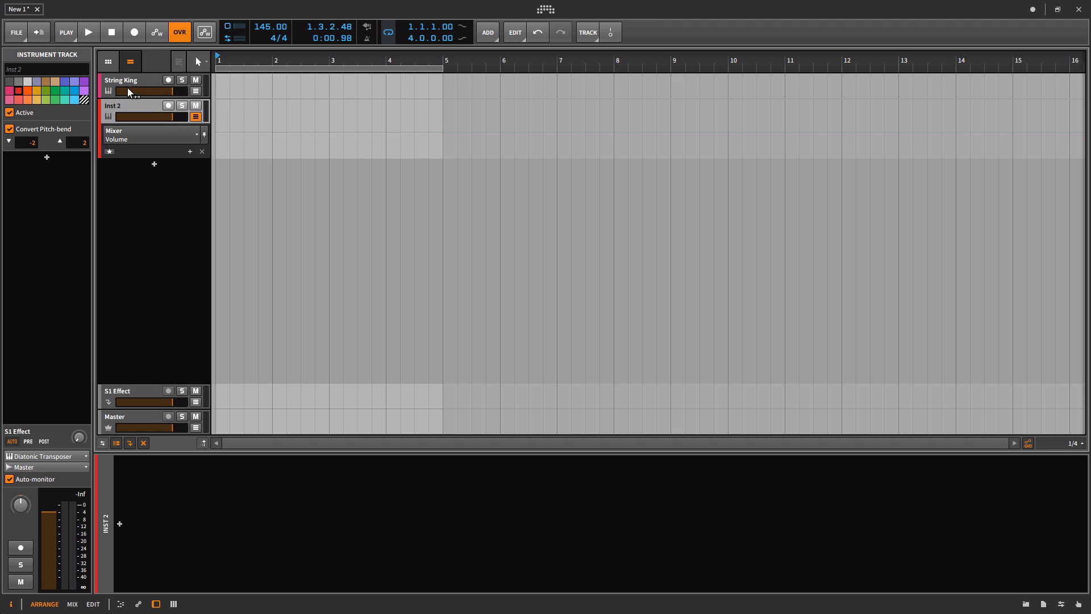
# Step: Switch the second Multi-Note voice on the String King track off and back on to compare the sound
pyautogui.click(141, 79)
pyautogui.scroll(-2, 682, 511)
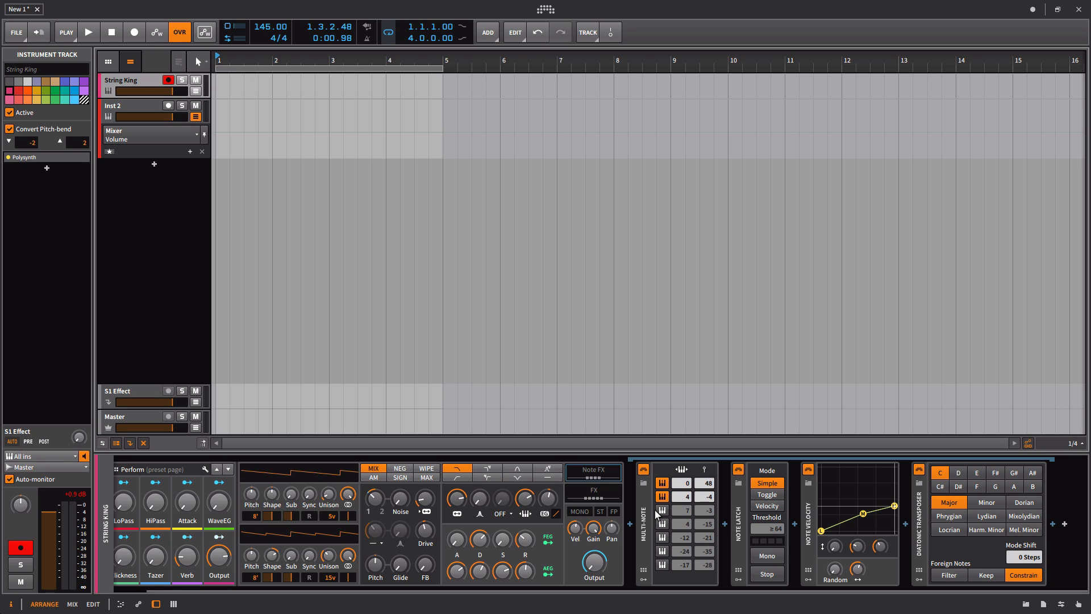
pyautogui.click(664, 498)
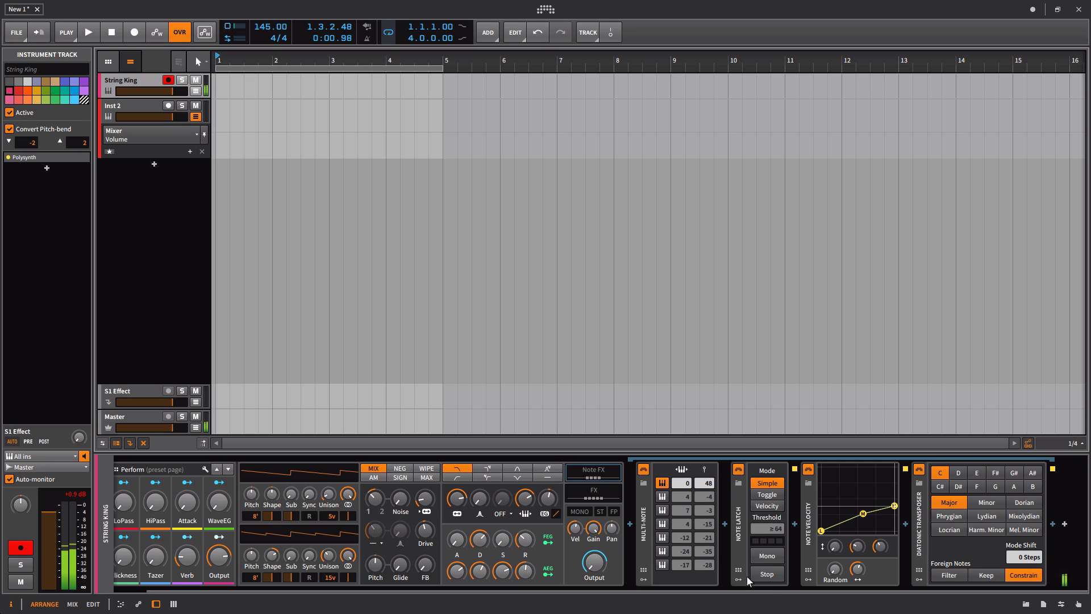
pyautogui.click(662, 498)
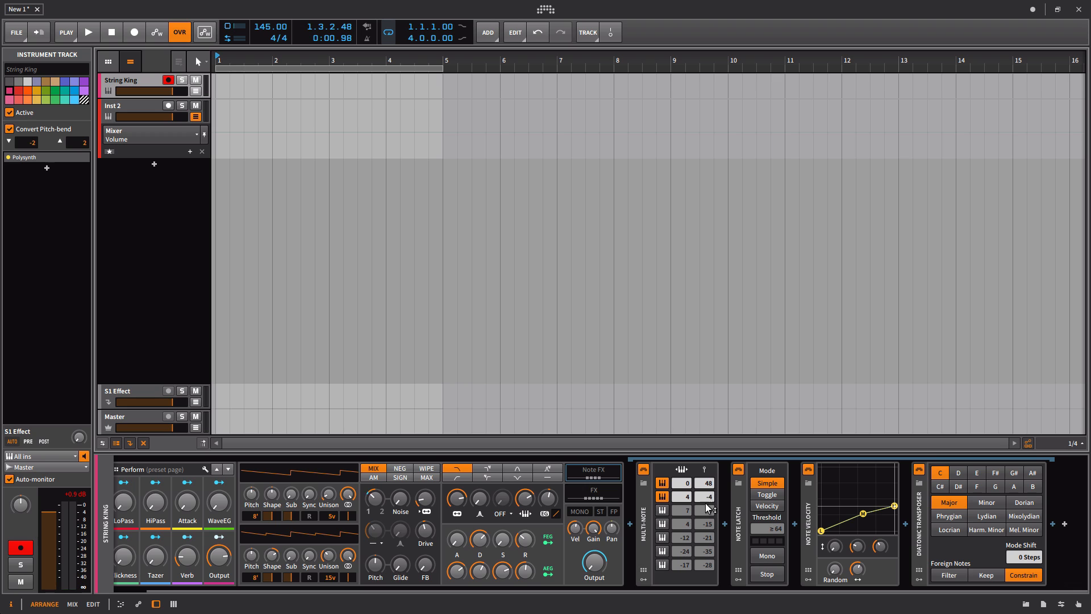
# Step: Enable the third Multi-Note voice on the String King track and set its pitch offset to 9
pyautogui.hscroll(-2, 568, 512)
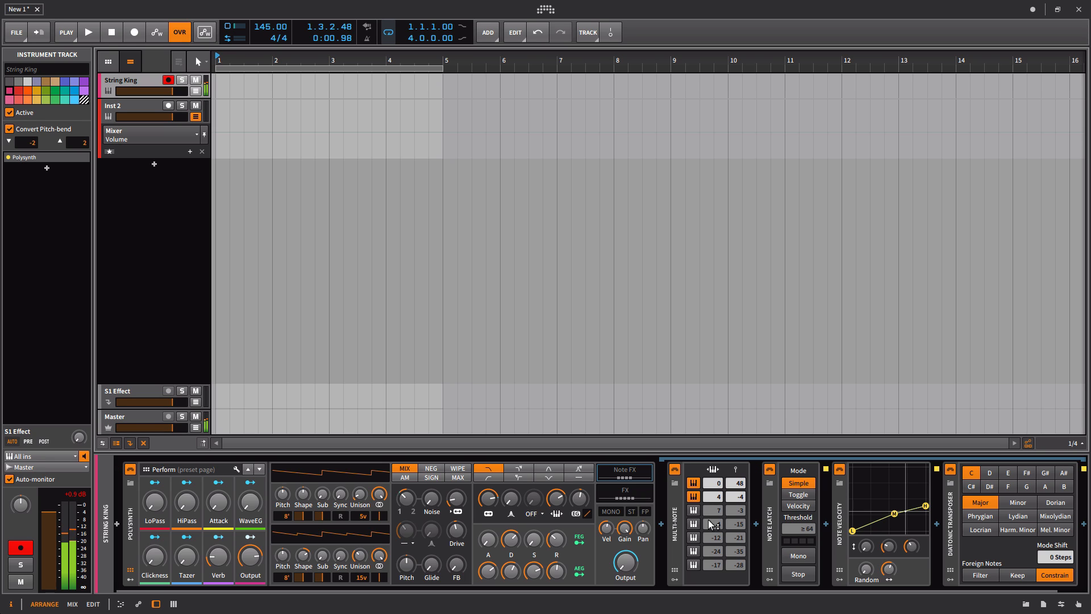
pyautogui.click(694, 509)
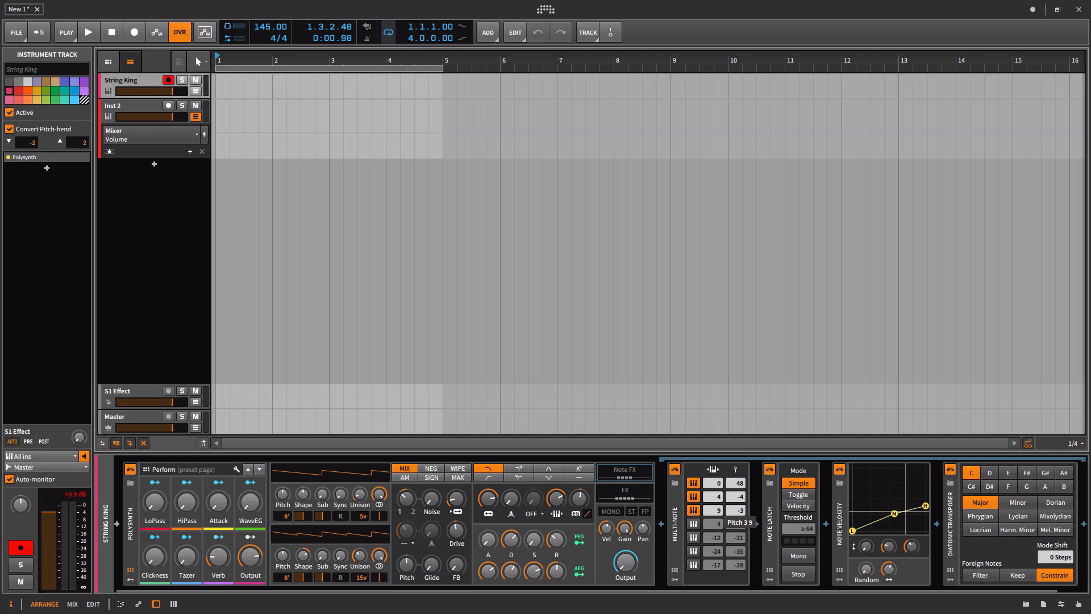
pyautogui.moveTo(714, 511); pyautogui.dragTo(714, 511)
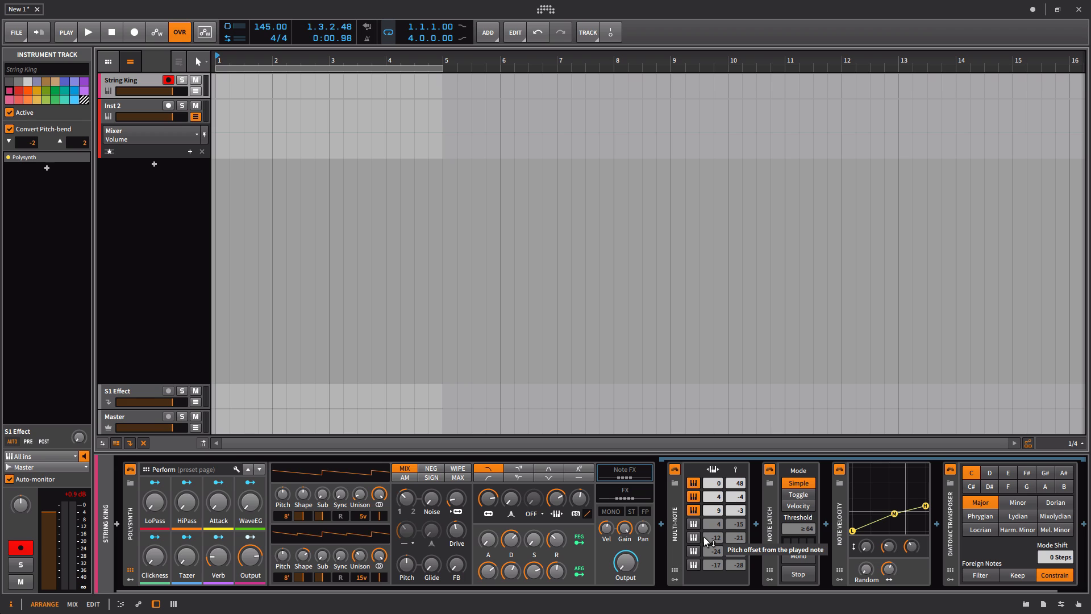
# Step: Bypass the Diatonic Transposer to hear the untransposed chords and stop the notes held by Note Latch
pyautogui.hscroll(1, 745, 566)
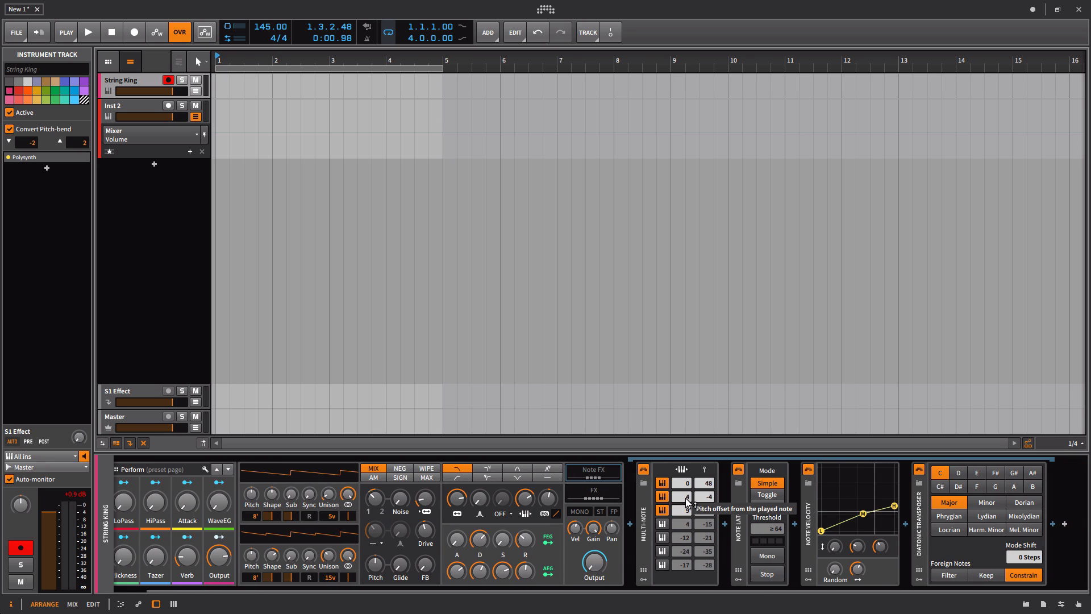
pyautogui.click(919, 468)
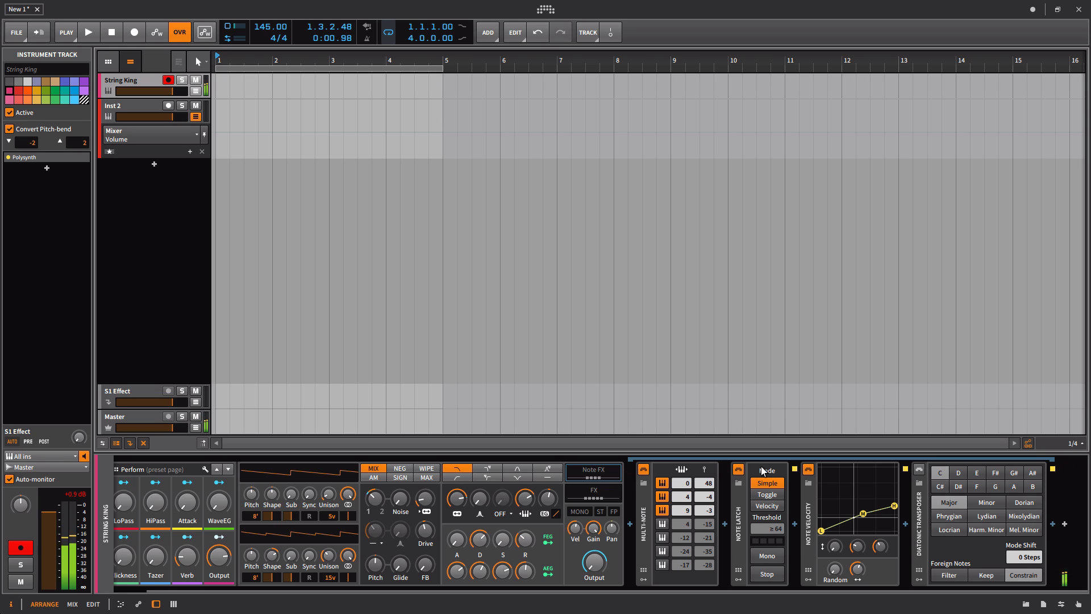
pyautogui.click(770, 574)
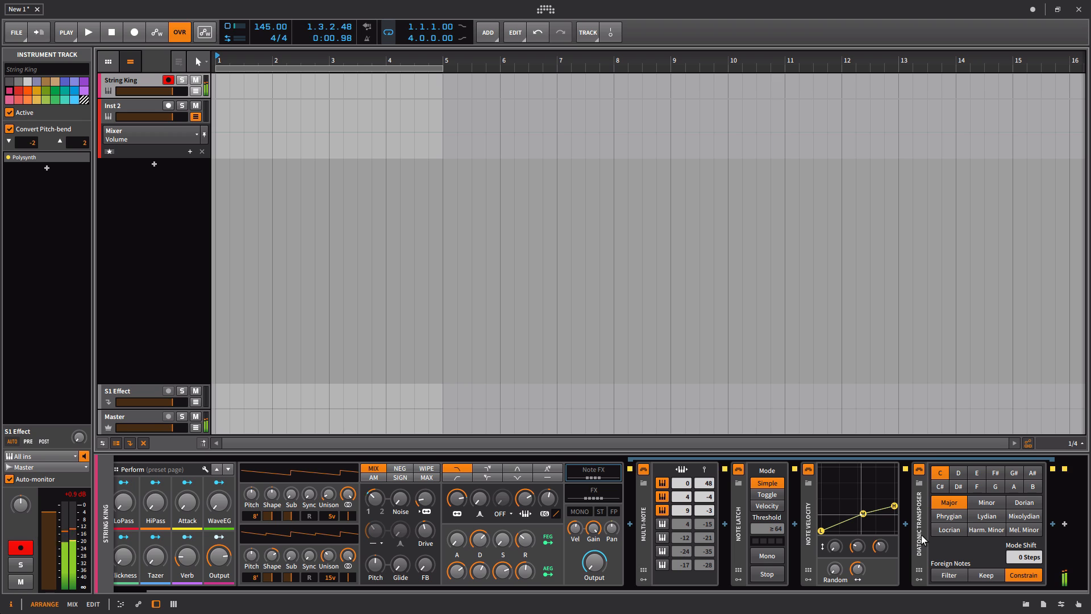
pyautogui.press('space')
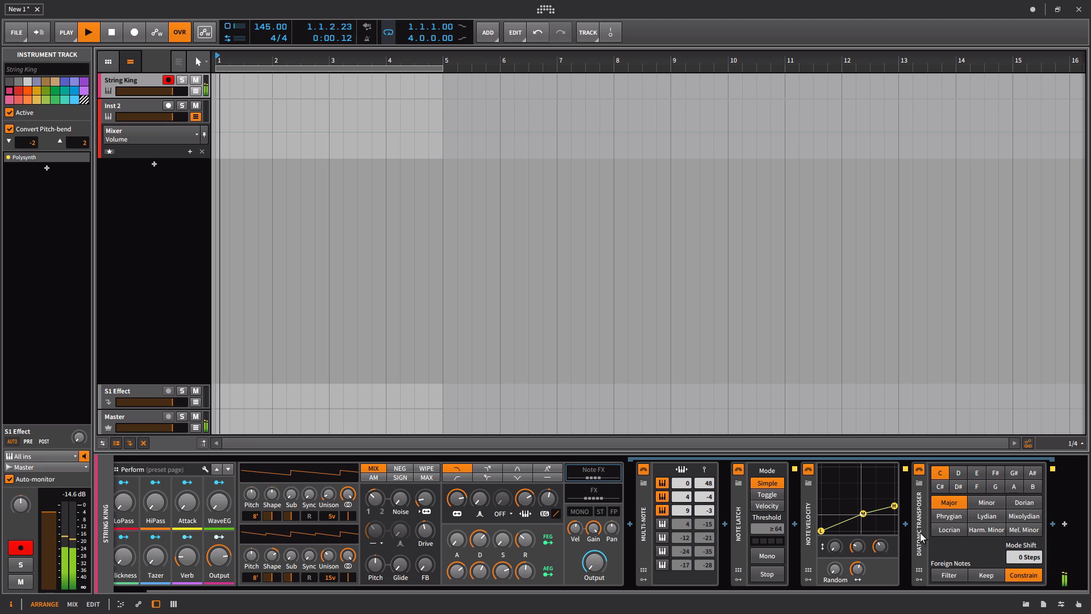
pyautogui.click(920, 534)
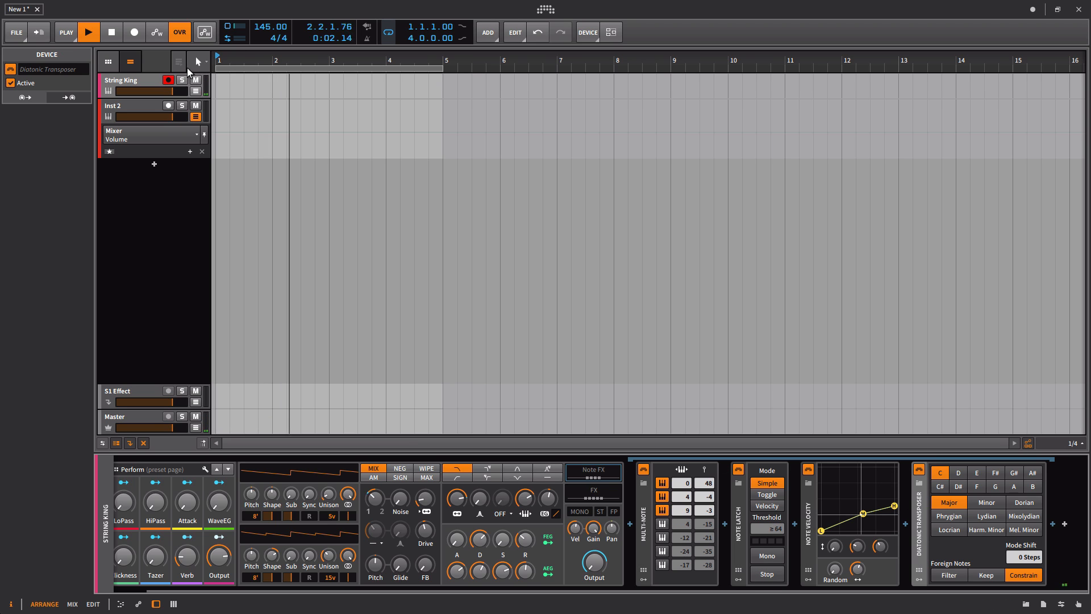
pyautogui.press('space')
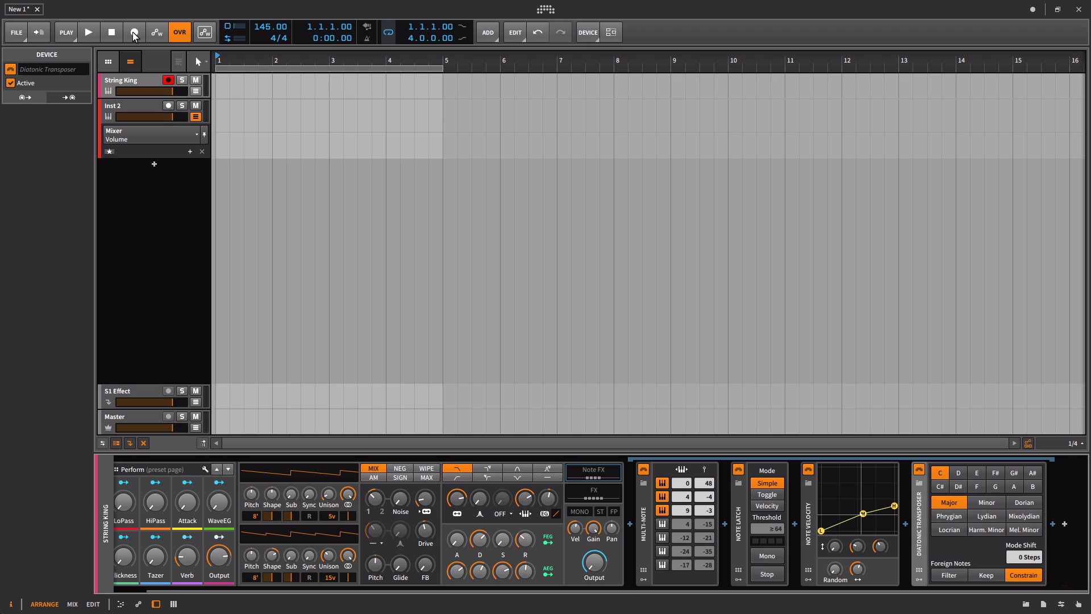
# Step: Record single notes into a four-bar clip on the String King track and stop the latched notes
pyautogui.click(132, 31)
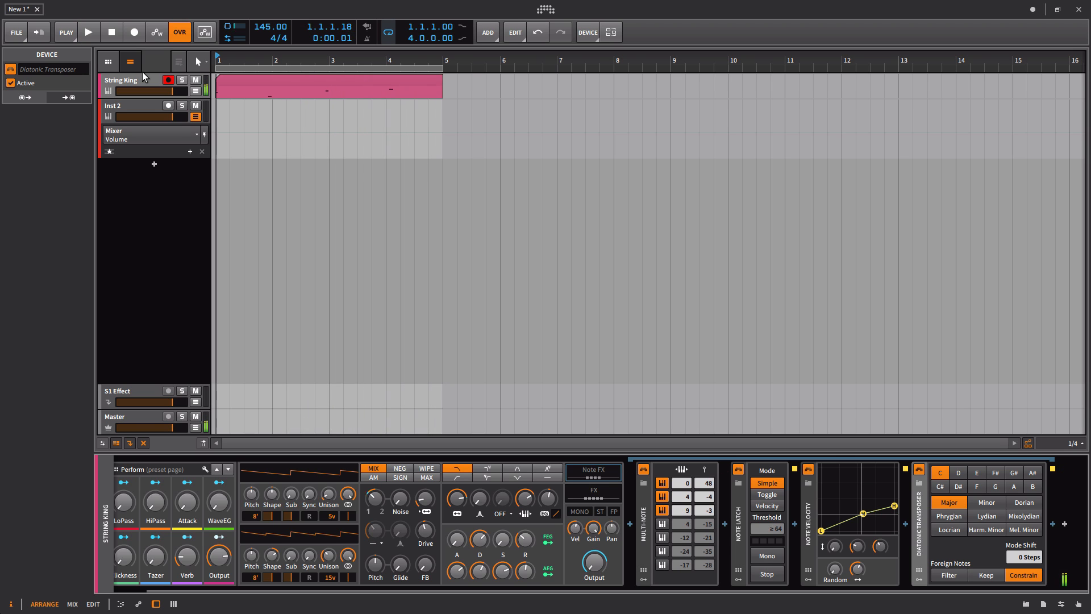
pyautogui.click(759, 575)
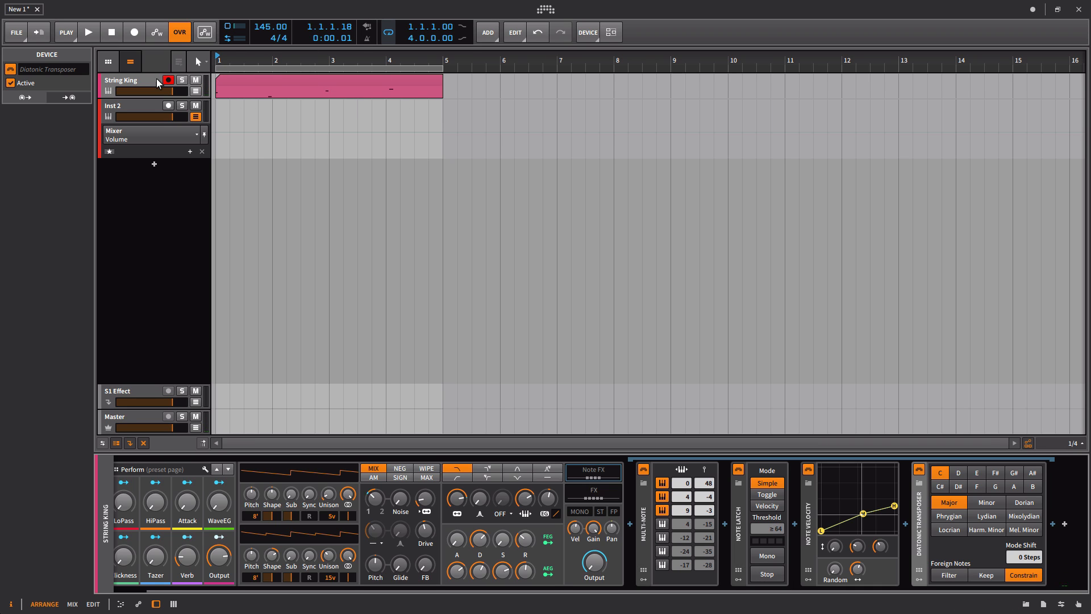
# Step: Record the Diatonic Transposer's note output onto the Inst 2 track from bar 1, with only Inst 2 armed and looping off
pyautogui.click(168, 81)
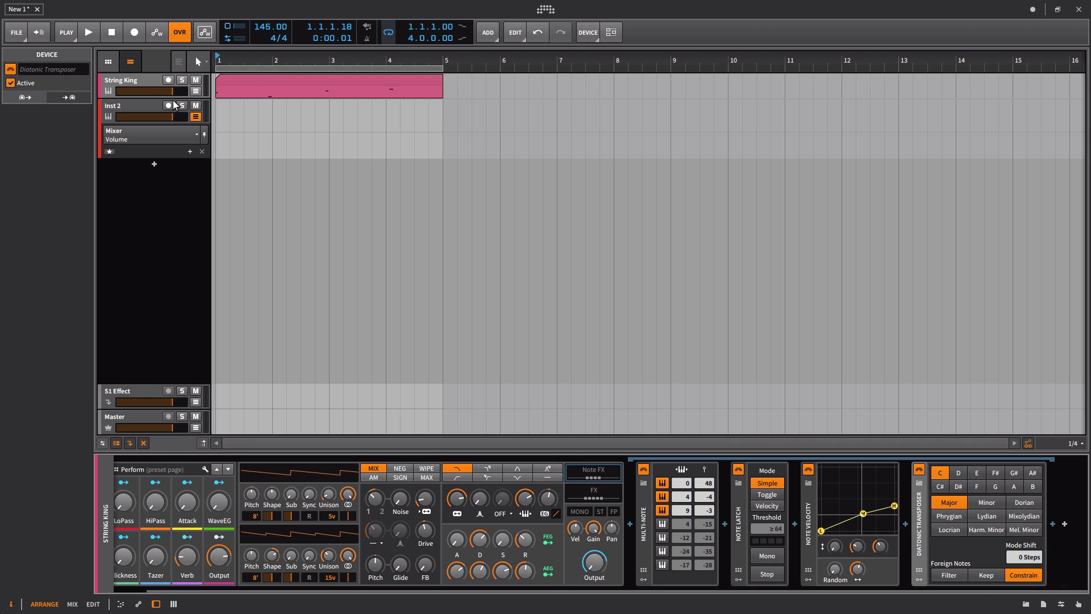
pyautogui.click(141, 101)
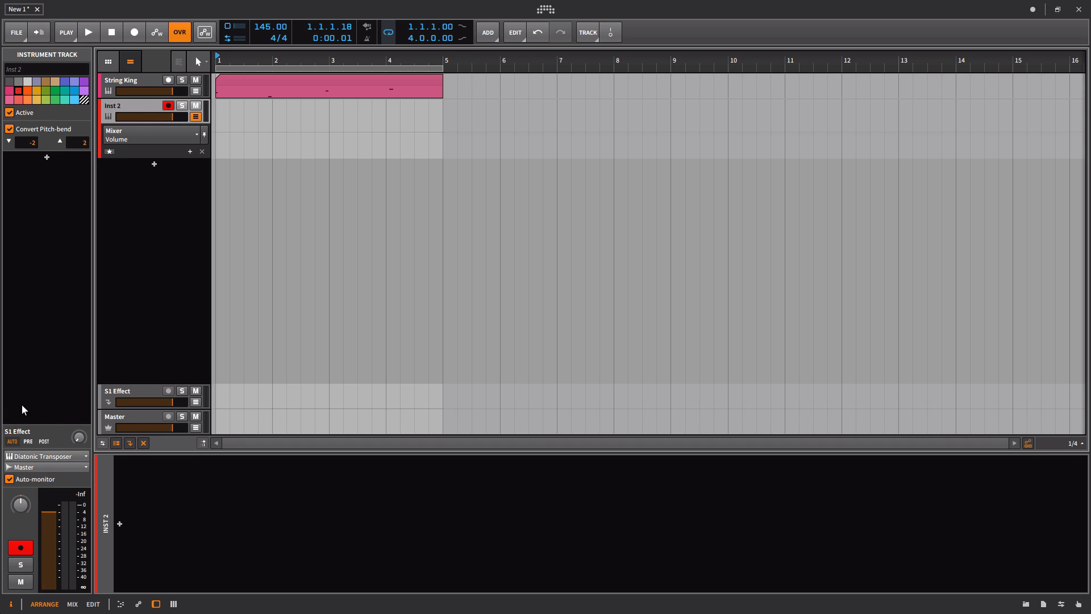
pyautogui.click(387, 32)
pyautogui.doubleClick(232, 85)
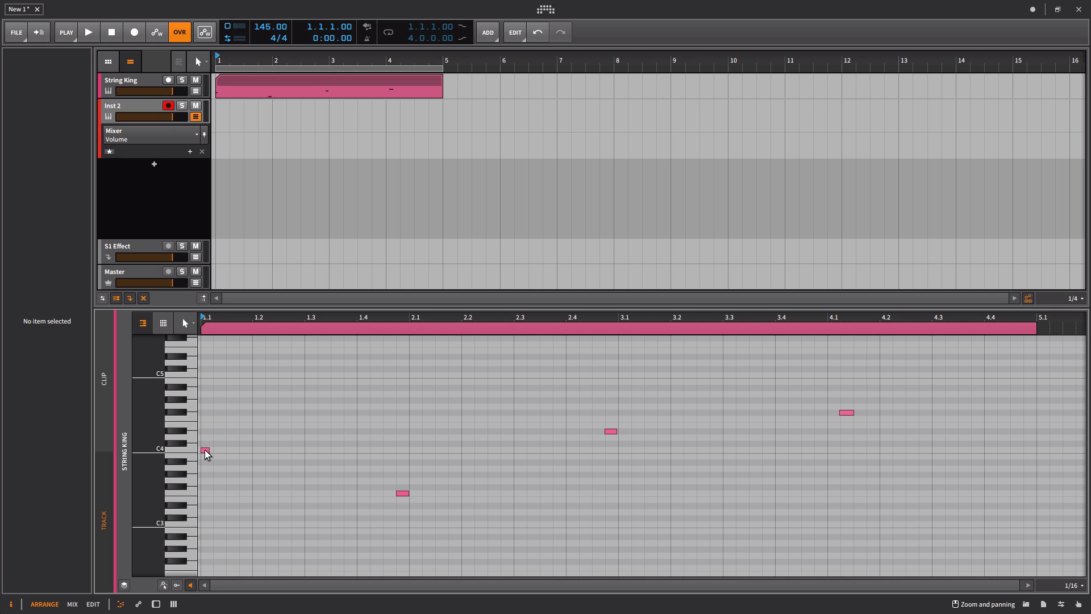
pyautogui.click(138, 36)
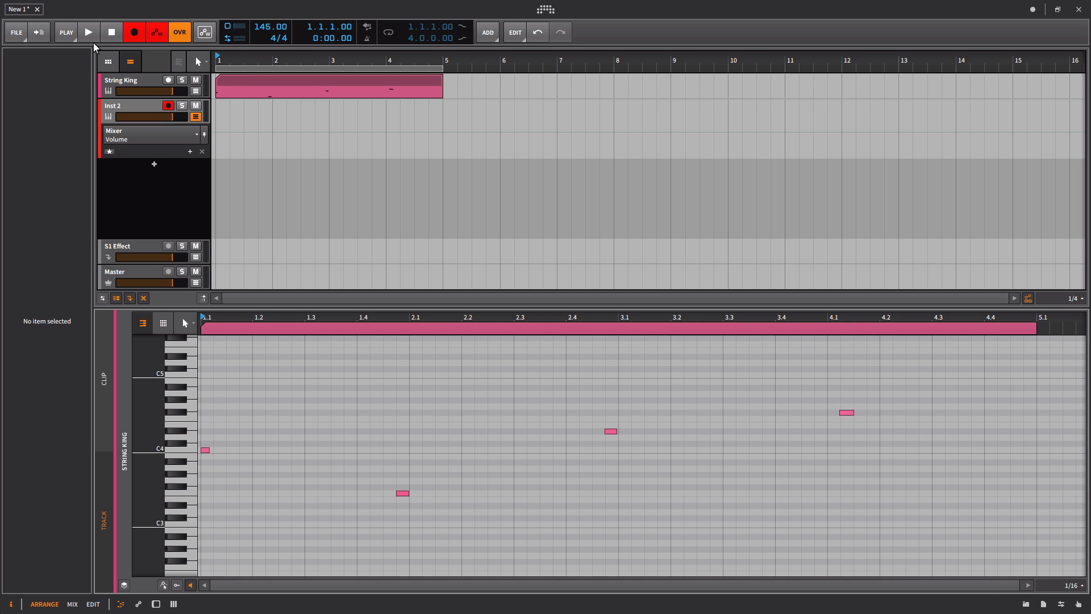
pyautogui.click(88, 34)
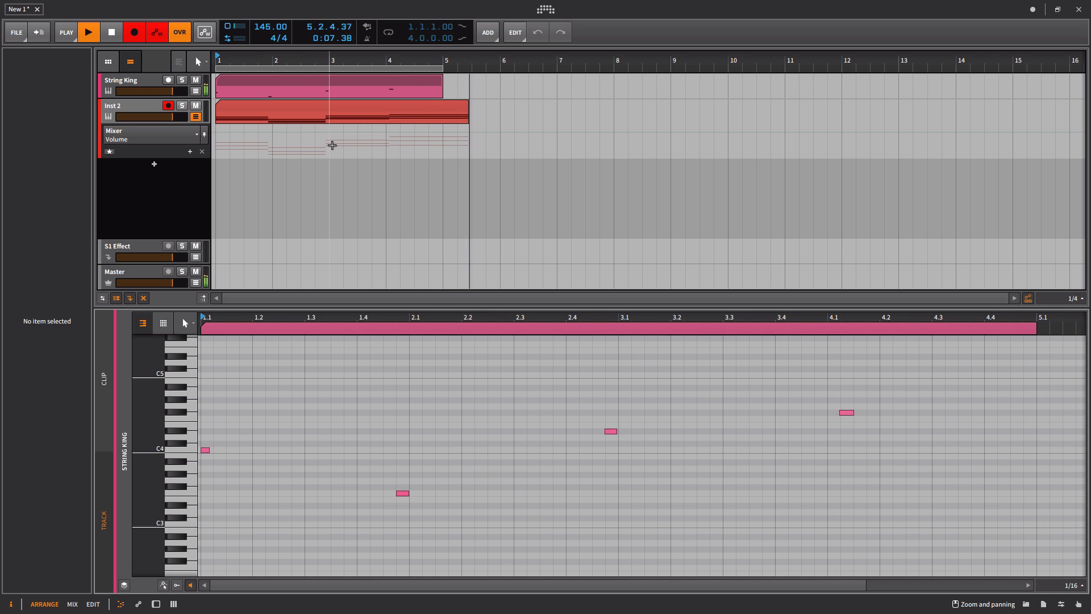
pyautogui.press('space')
# Step: Examine the chords in the recorded Inst 2 clip by note name and compare them with the String King clip's notes
pyautogui.doubleClick(146, 78)
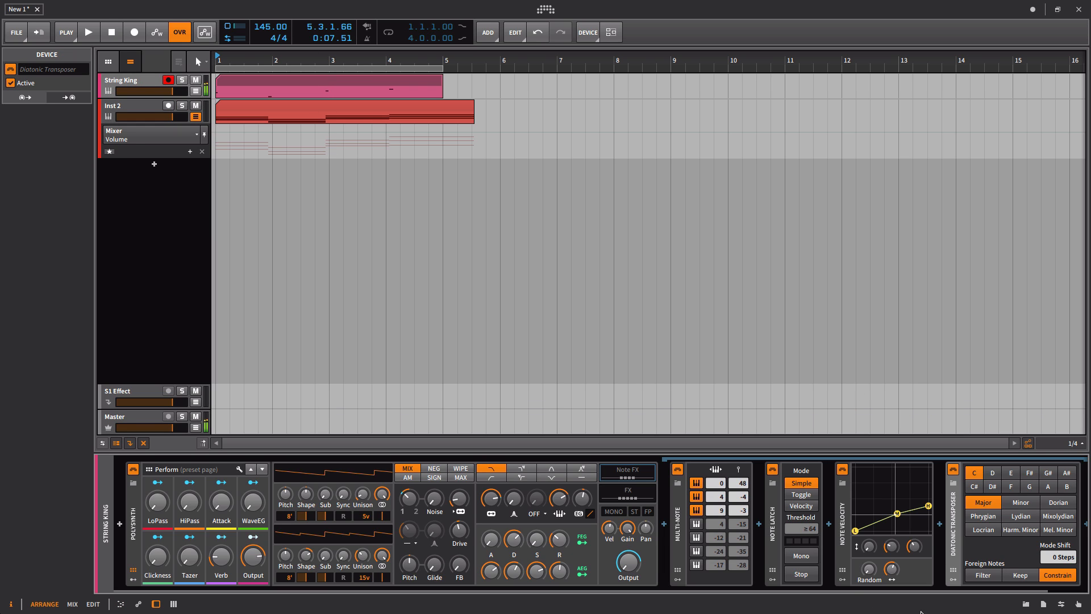
pyautogui.click(141, 108)
pyautogui.doubleClick(277, 110)
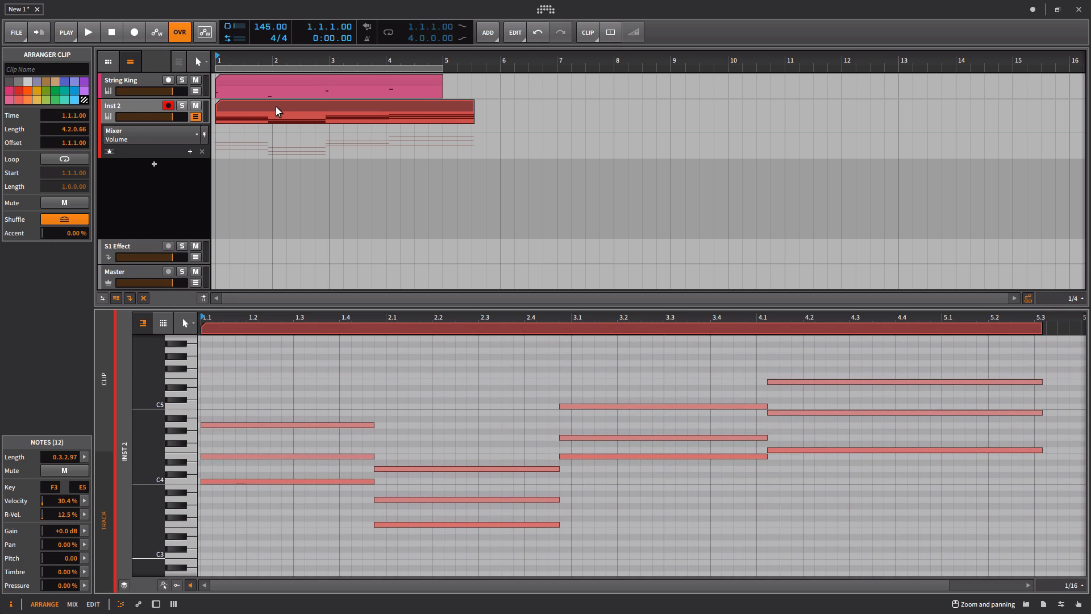
pyautogui.click(163, 323)
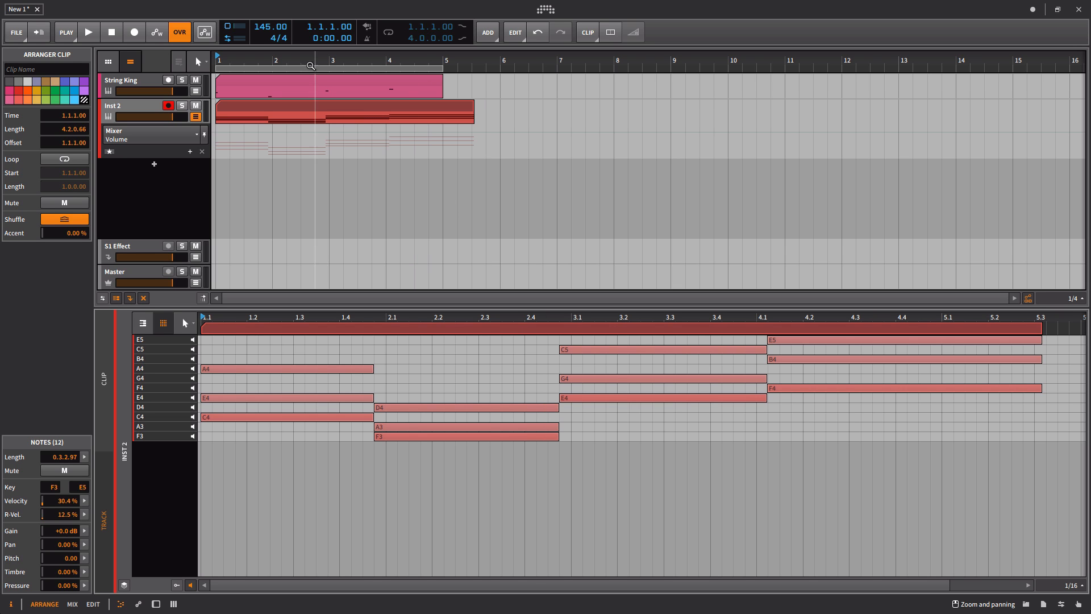
pyautogui.click(317, 84)
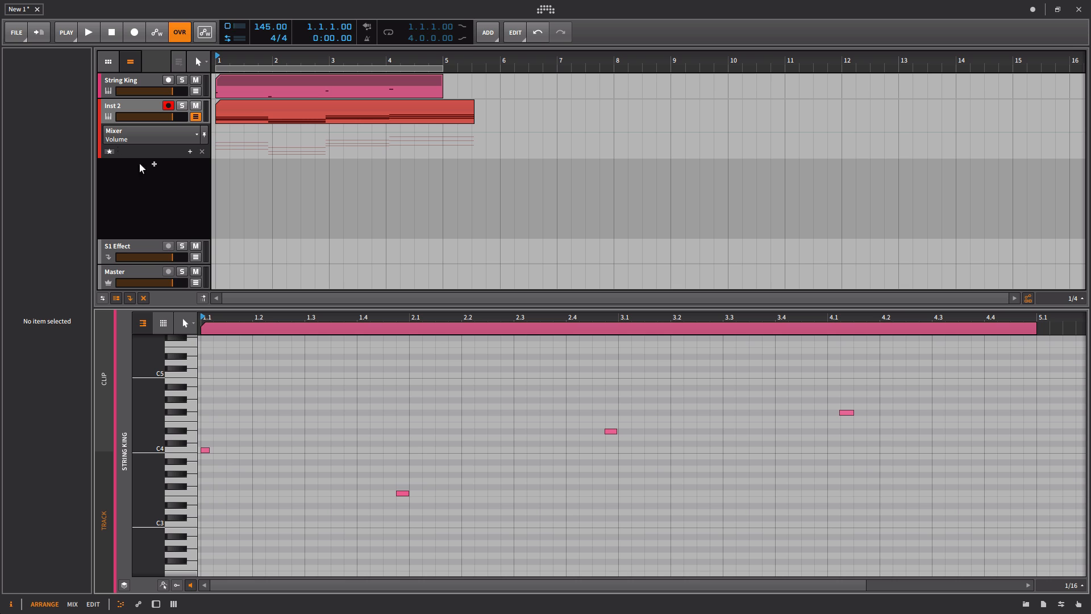
pyautogui.click(142, 108)
pyautogui.click(318, 110)
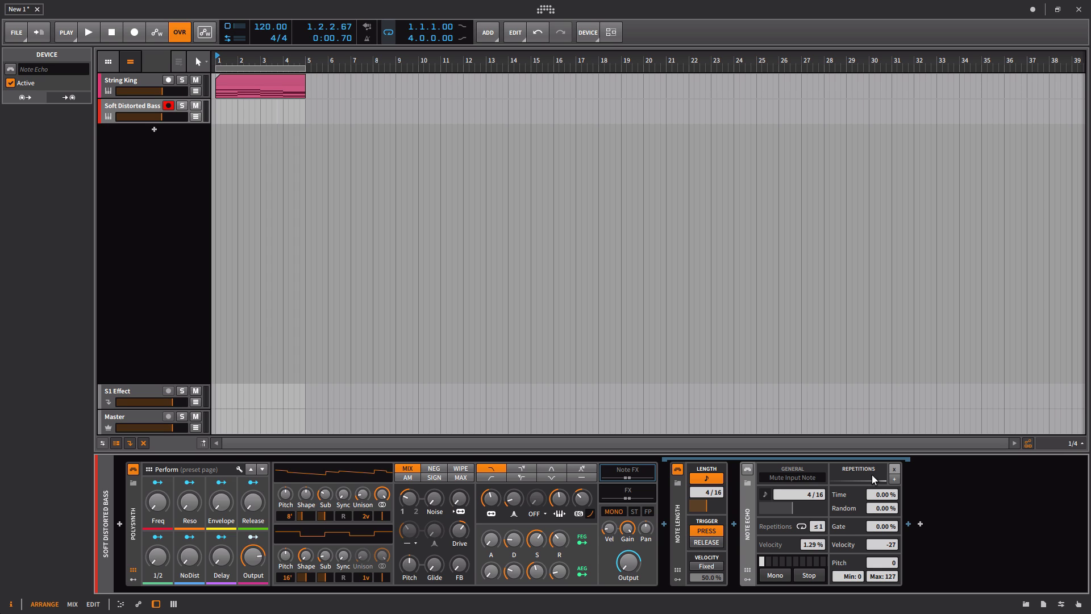
# Step: Enable Note Echo on the Soft Distorted Bass track, setting its repetitions velocity to -19 and general velocity to 0.00 %
pyautogui.click(746, 471)
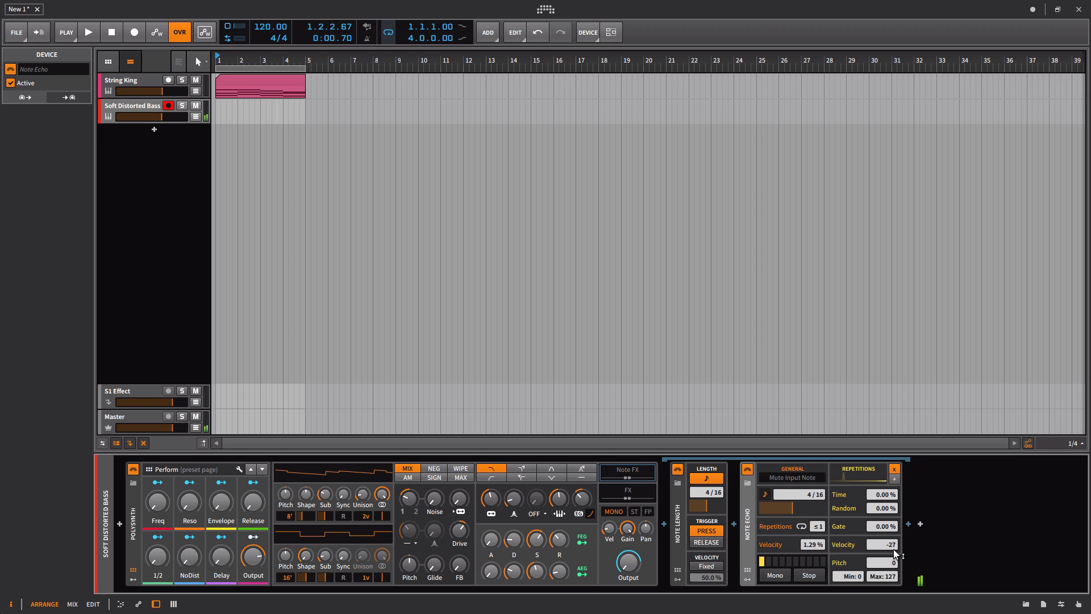
pyautogui.moveTo(893, 549); pyautogui.dragTo(892, 542)
pyautogui.moveTo(809, 546); pyautogui.dragTo(809, 545)
pyautogui.doubleClick(810, 544)
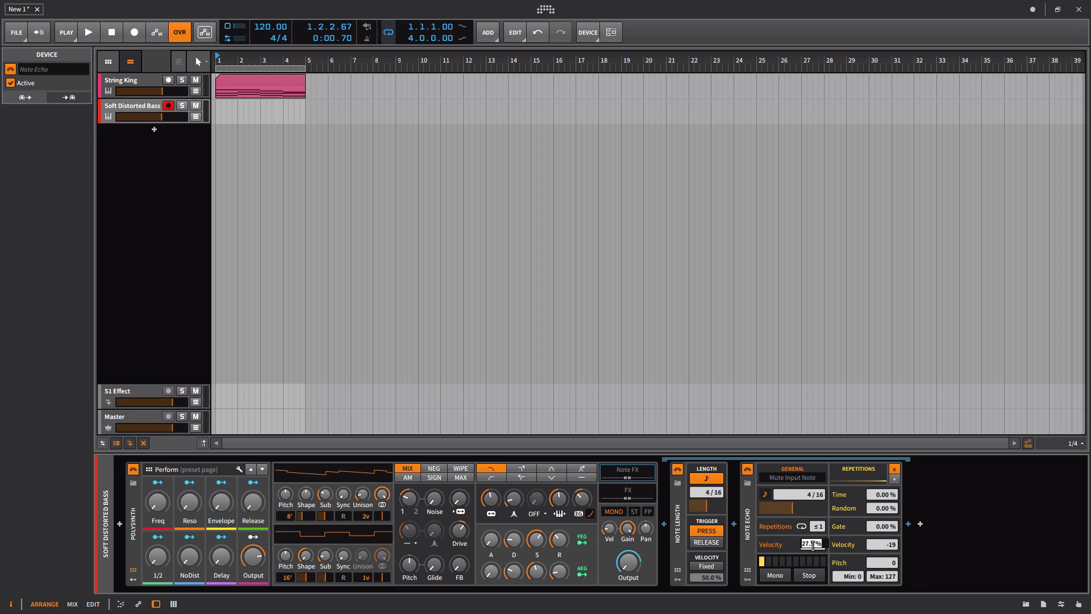
pyautogui.write('0')
pyautogui.press('Return')
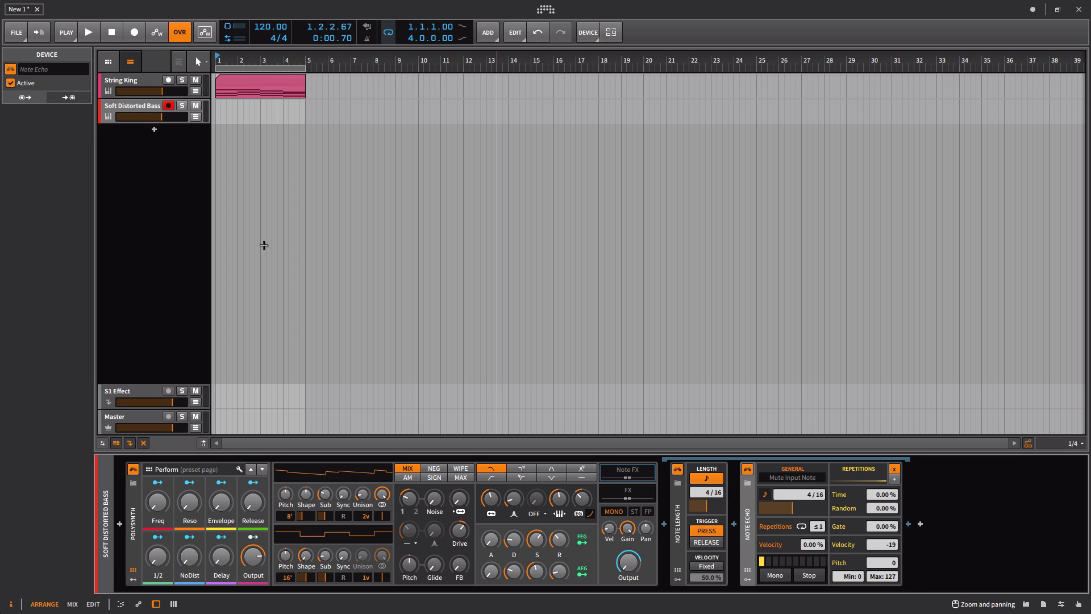
# Step: Duplicate the four-bar String King clip directly after itself, starting at bar 5
pyautogui.press('space')
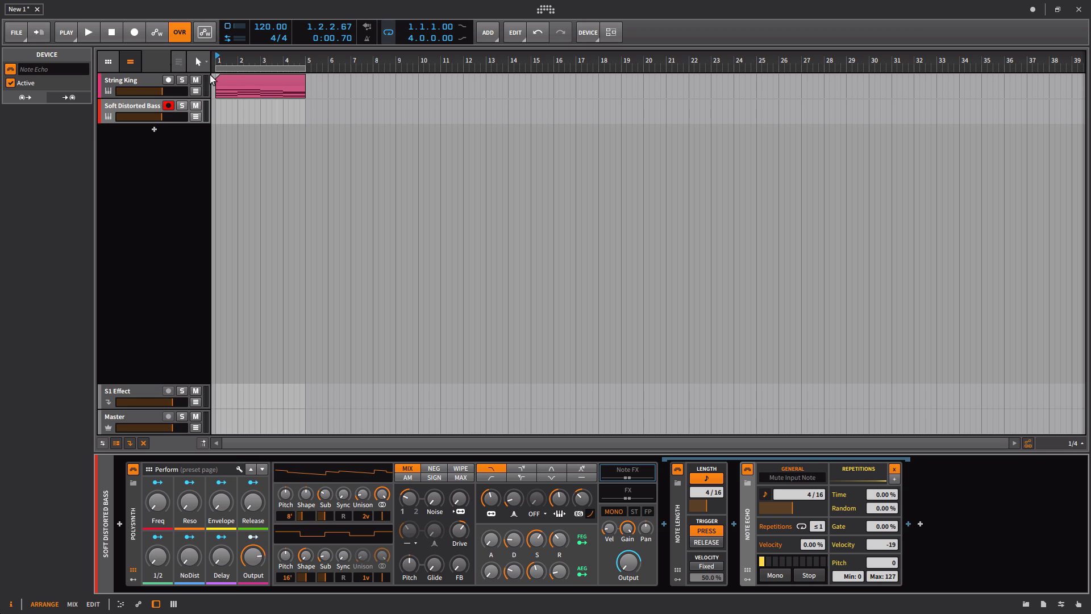
pyautogui.click(239, 80)
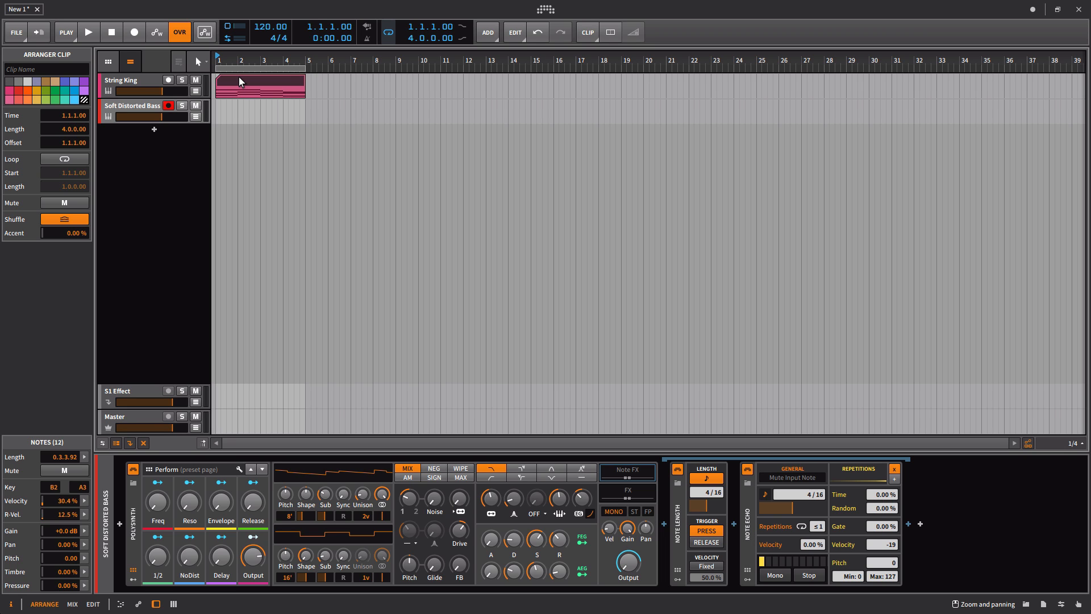
pyautogui.hotkey('ctrl', 'd')
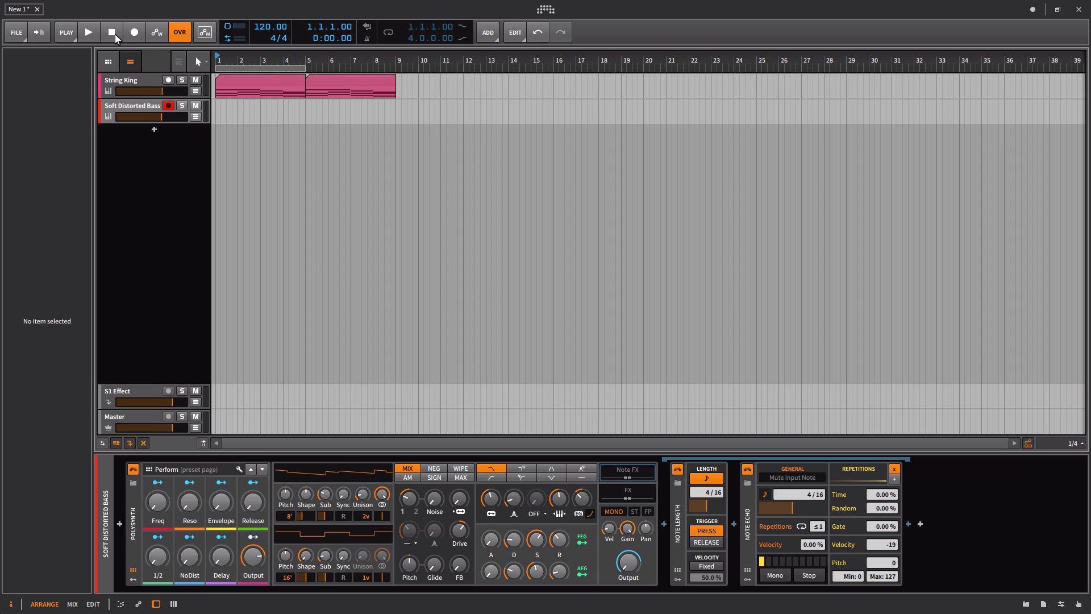
# Step: Record a bass line on the Soft Distorted Bass track from bar 1 for about eight bars and open the recorded clip
pyautogui.click(92, 35)
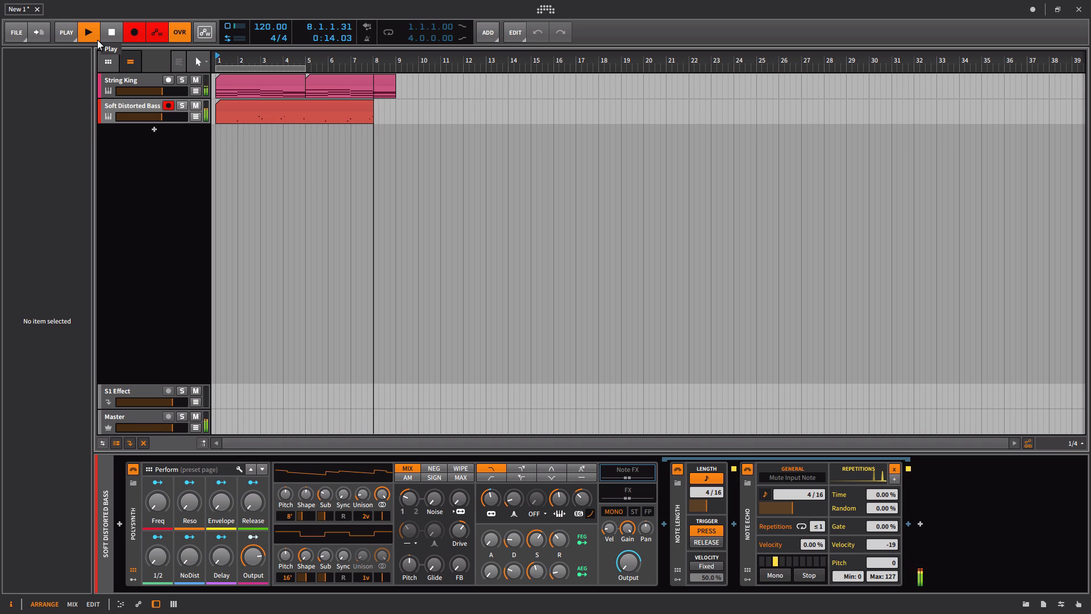
pyautogui.click(98, 40)
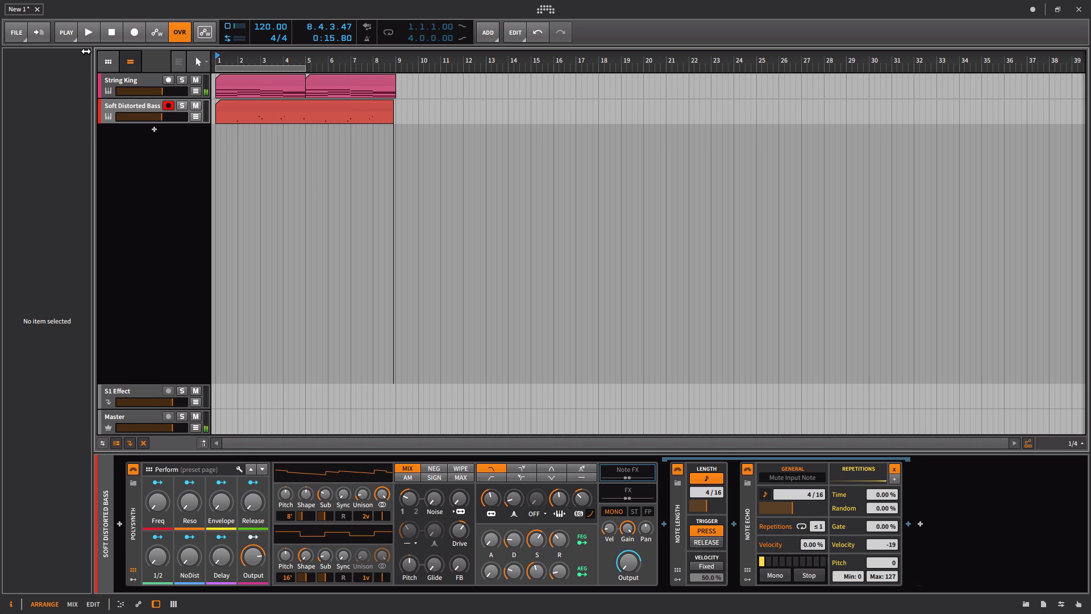
pyautogui.doubleClick(282, 102)
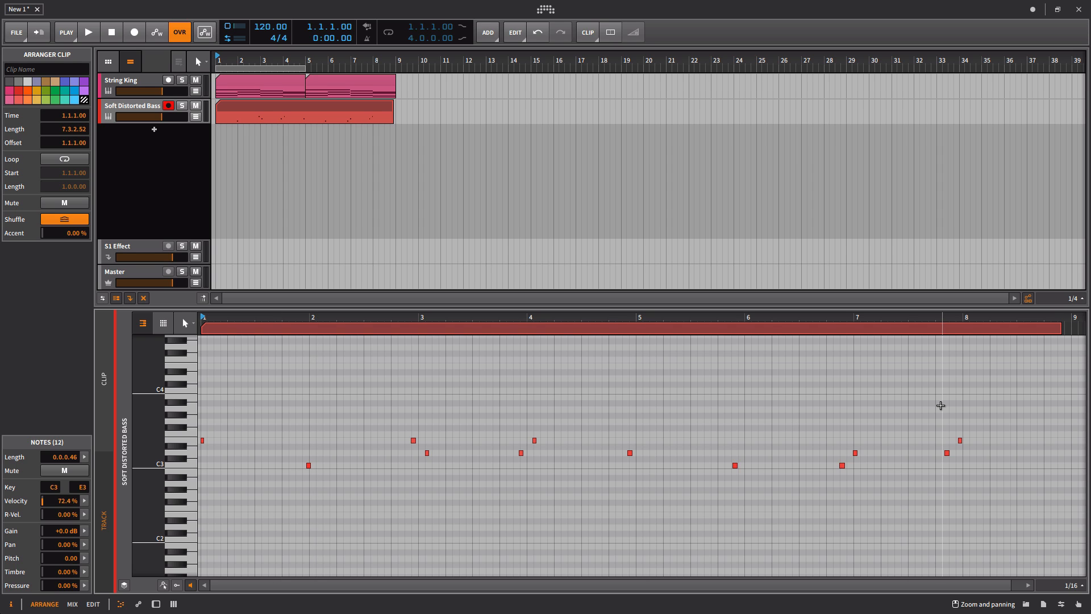
# Step: Add an instrument track and set its note input to Note Echo in the Soft Distorted Bass Polysynth's Note FX chain
pyautogui.rightClick(164, 157)
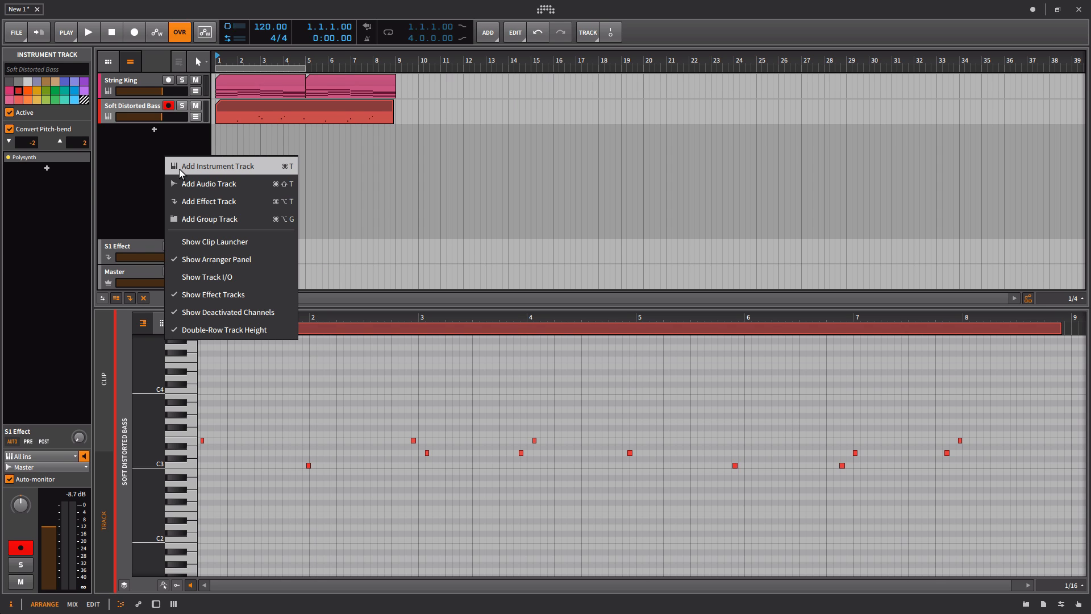
pyautogui.click(217, 166)
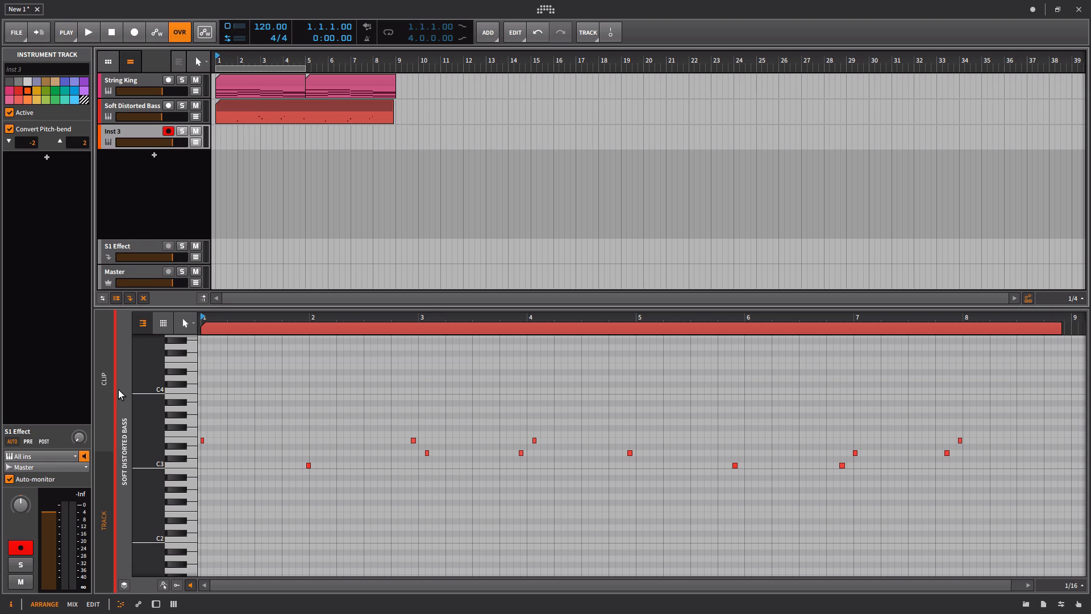
pyautogui.click(43, 457)
pyautogui.moveTo(86, 405)
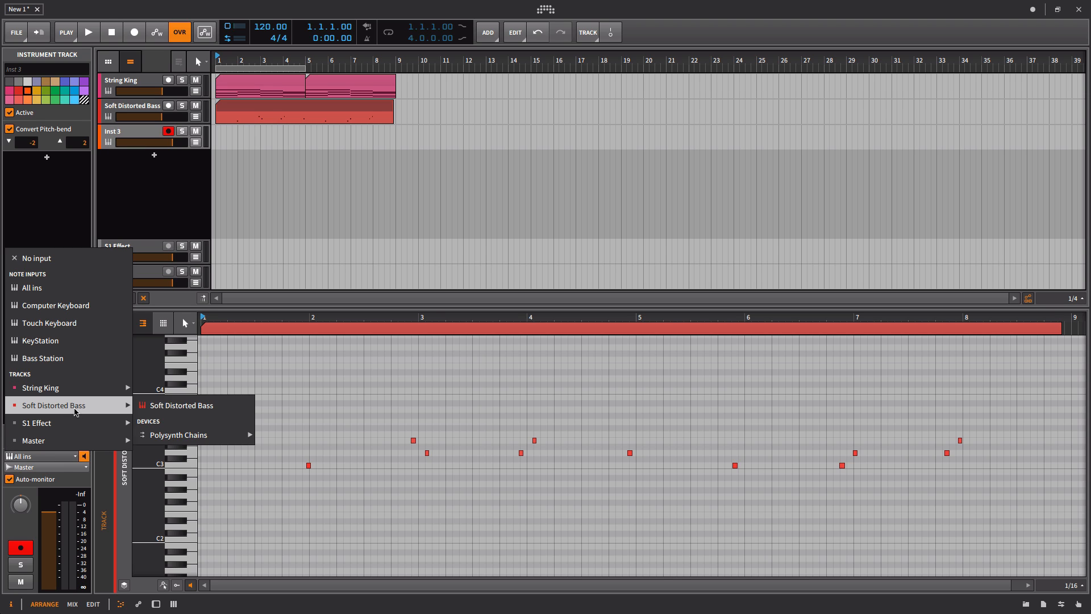
pyautogui.moveTo(244, 436)
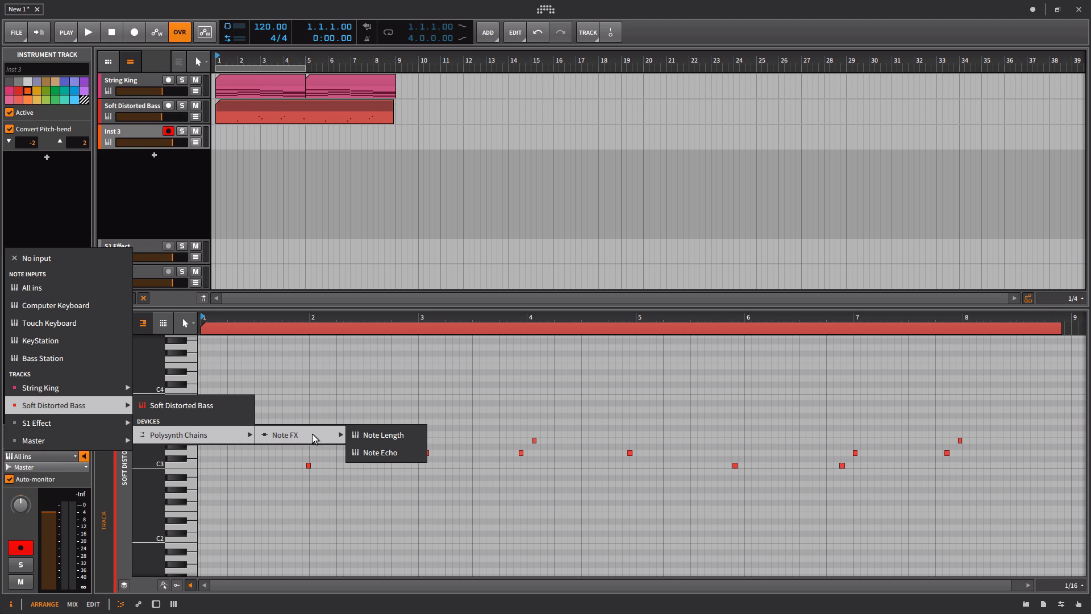
pyautogui.click(388, 451)
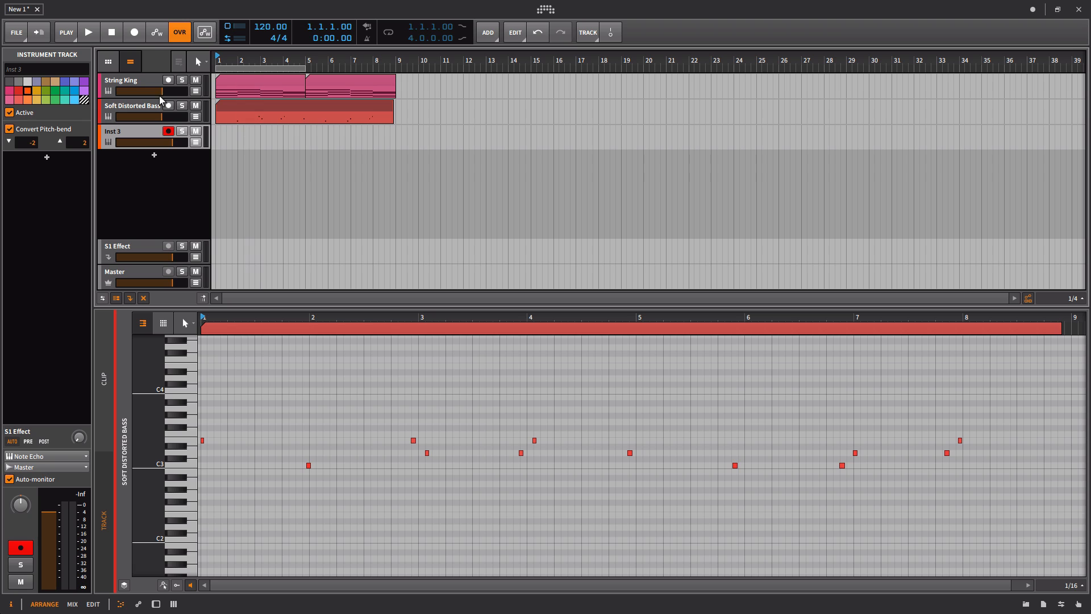
# Step: Record the Note Echo output onto Inst 3 from bar 1 for eight bars and show the recorded notes' velocities
pyautogui.press('space')
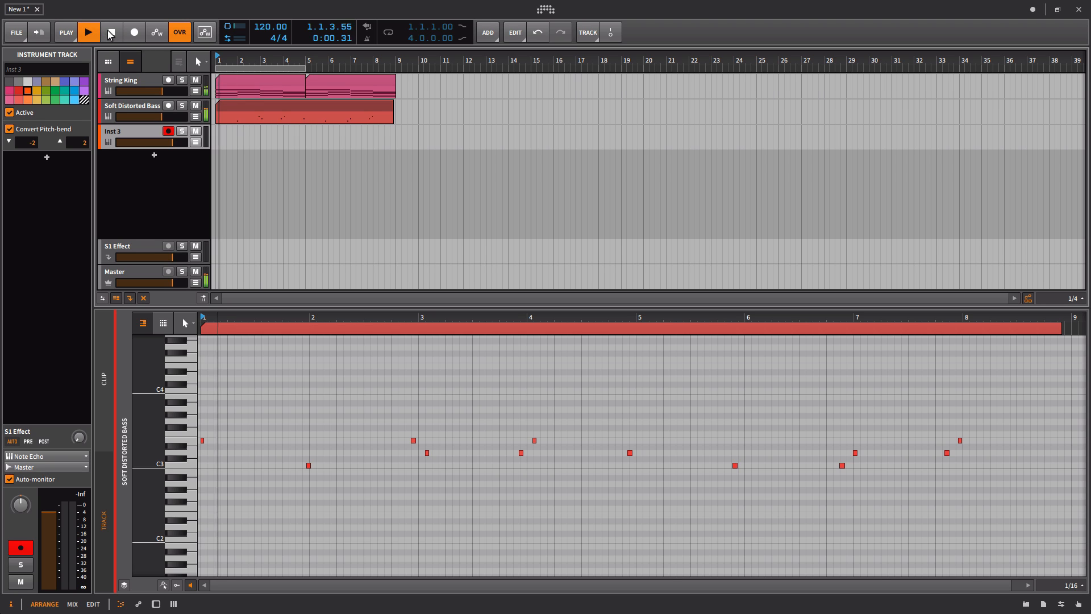
pyautogui.click(128, 35)
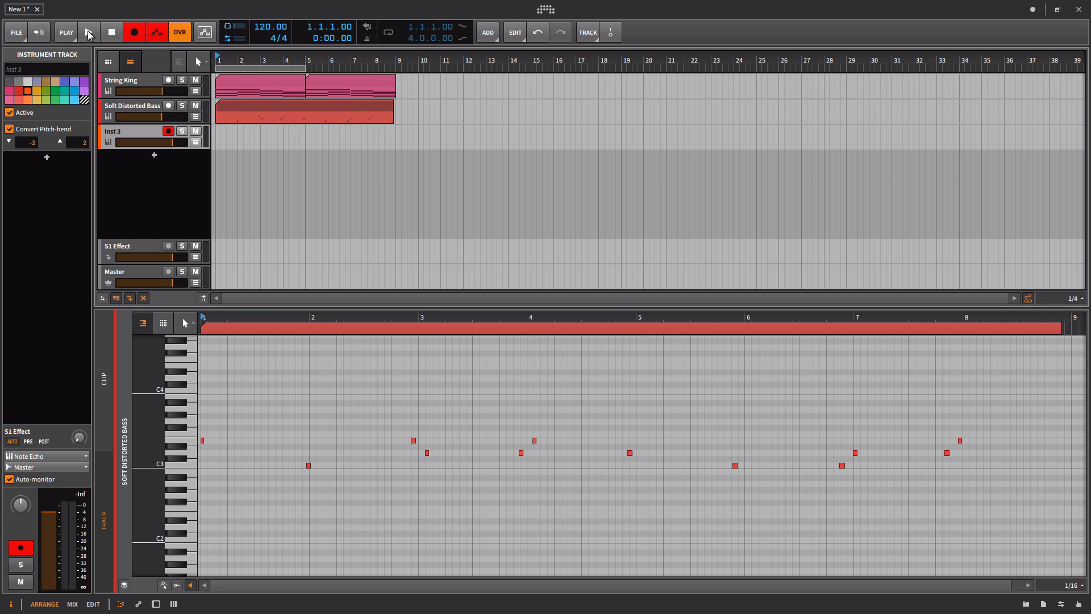
pyautogui.click(89, 35)
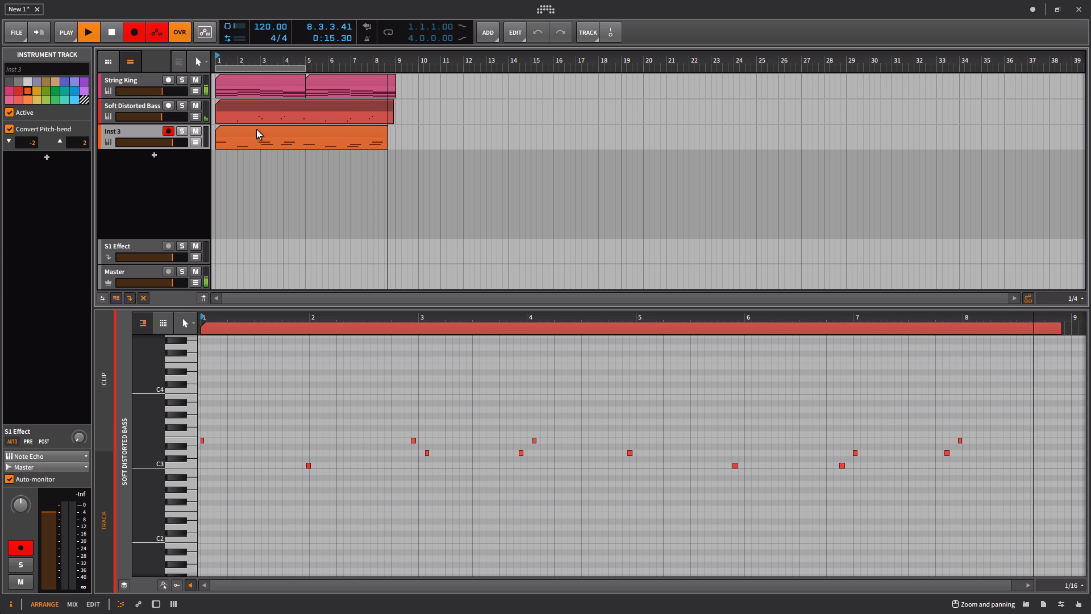
pyautogui.press('space')
pyautogui.click(272, 131)
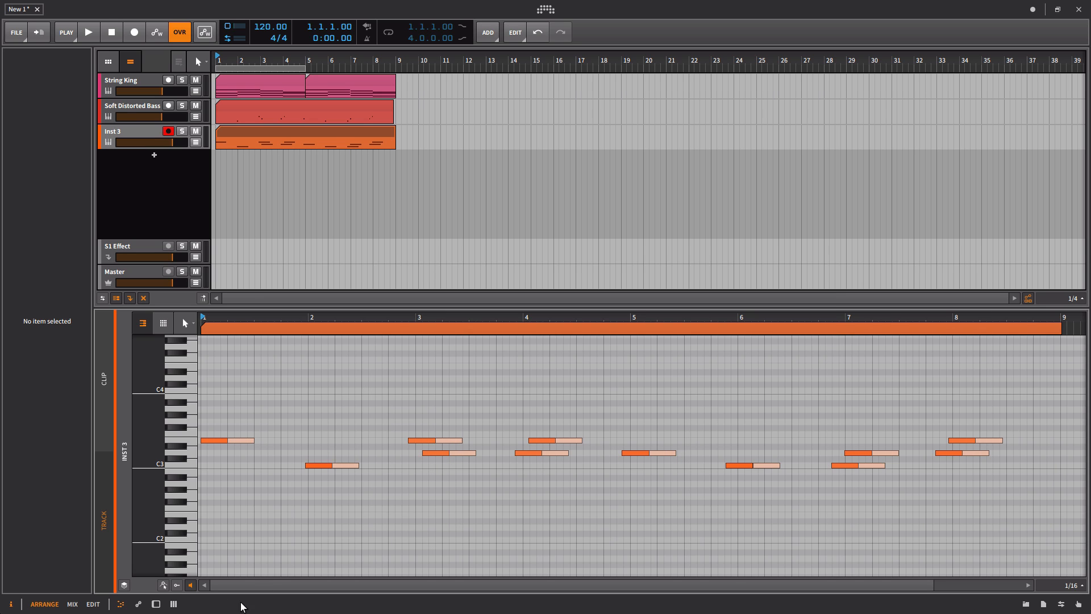
pyautogui.click(176, 585)
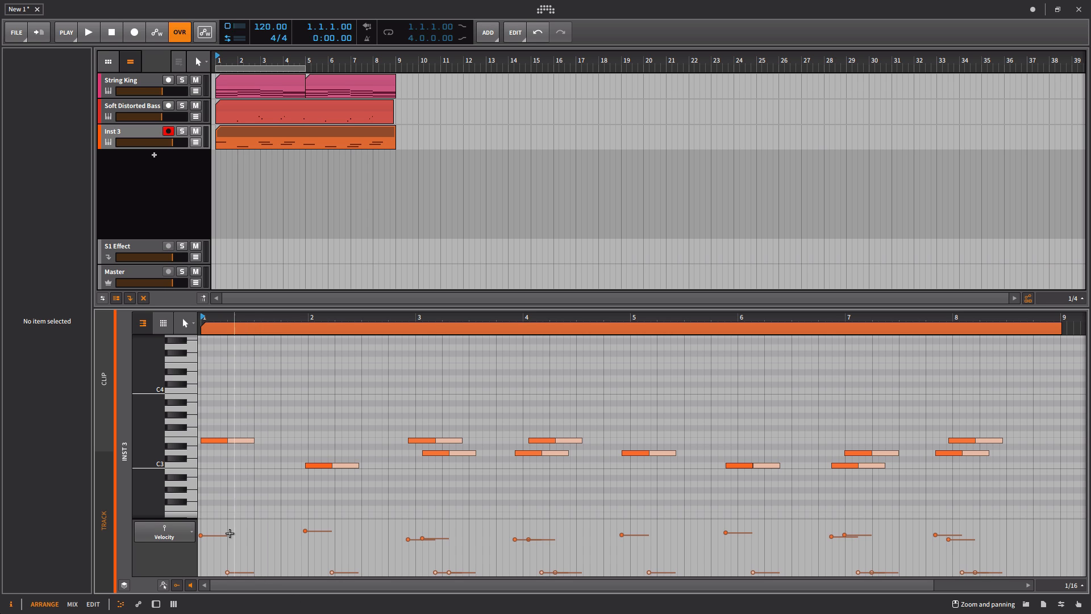
# Step: Set the Note Echo repetitions velocity on the Soft Distorted Bass track to -12
pyautogui.click(133, 134)
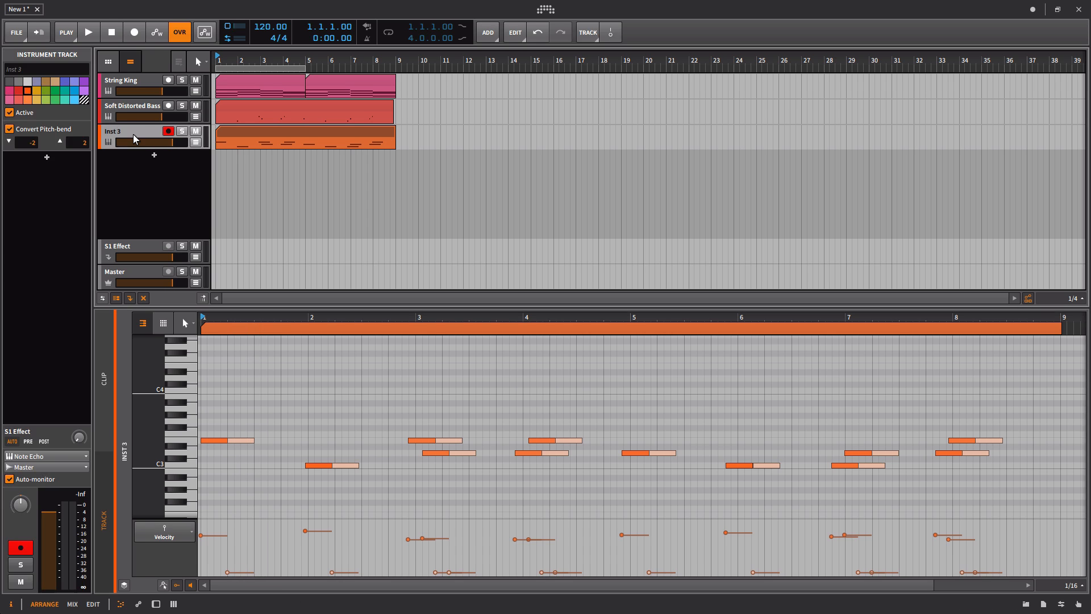
pyautogui.click(134, 107)
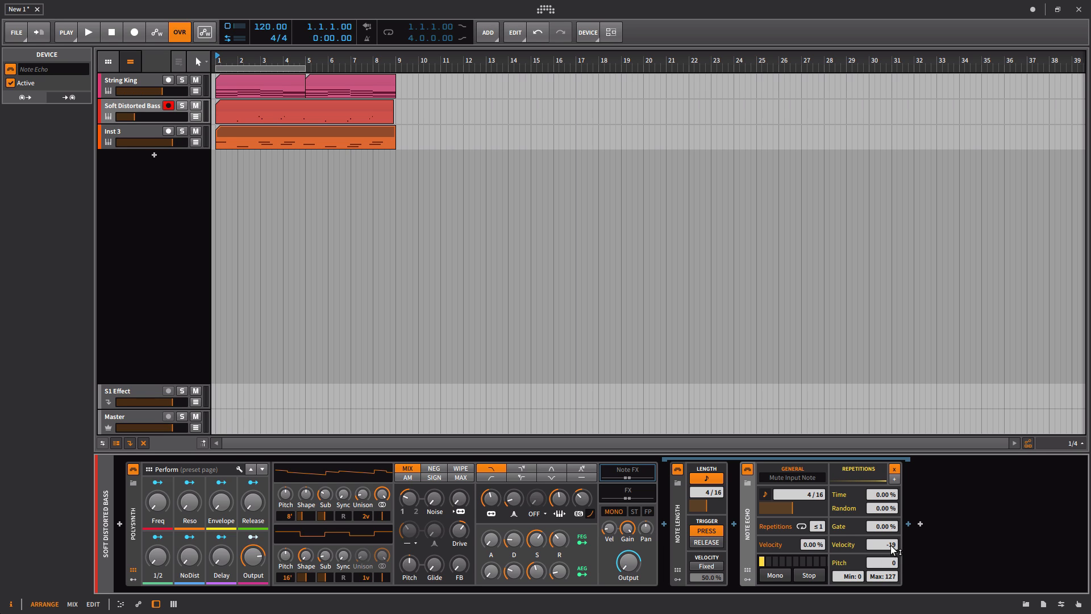
pyautogui.moveTo(891, 545); pyautogui.dragTo(891, 545)
# Step: Examine the echoed notes and their velocities in the recorded Inst 3 clip
pyautogui.click(243, 134)
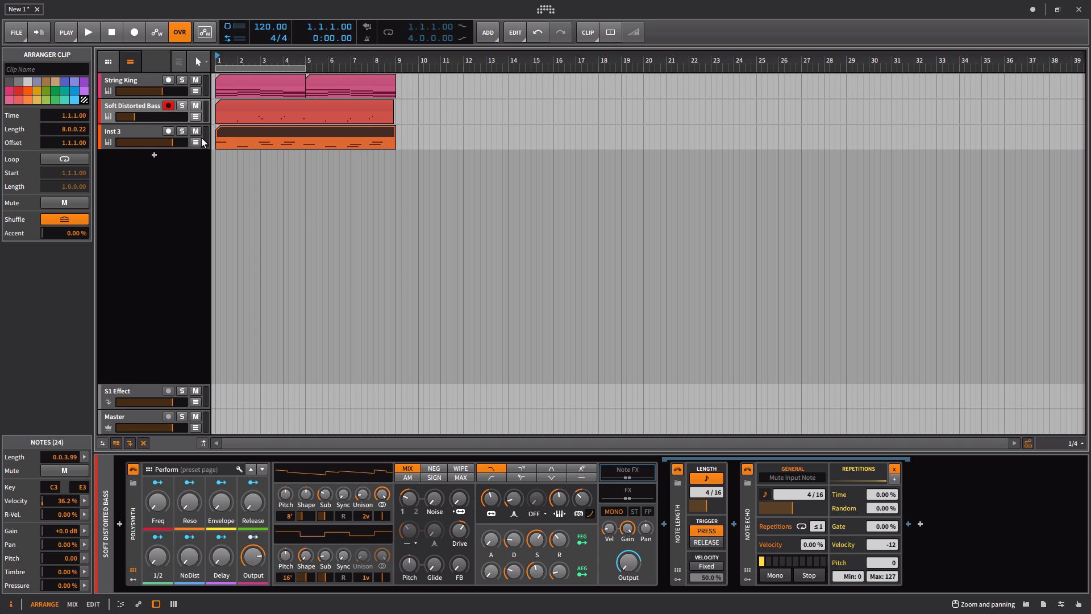
pyautogui.click(135, 132)
pyautogui.doubleClick(240, 136)
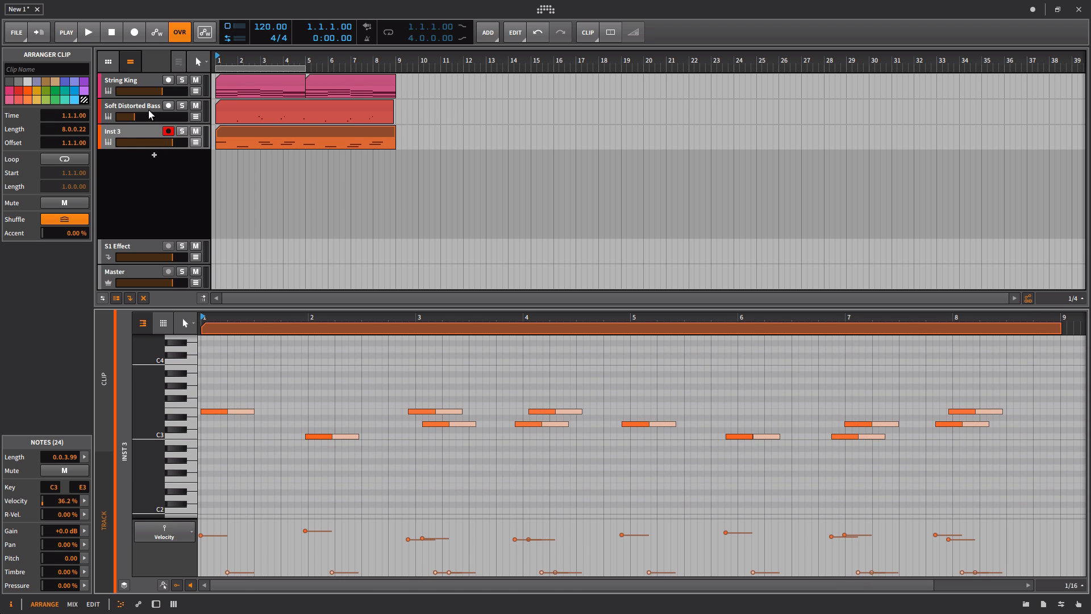
pyautogui.click(148, 110)
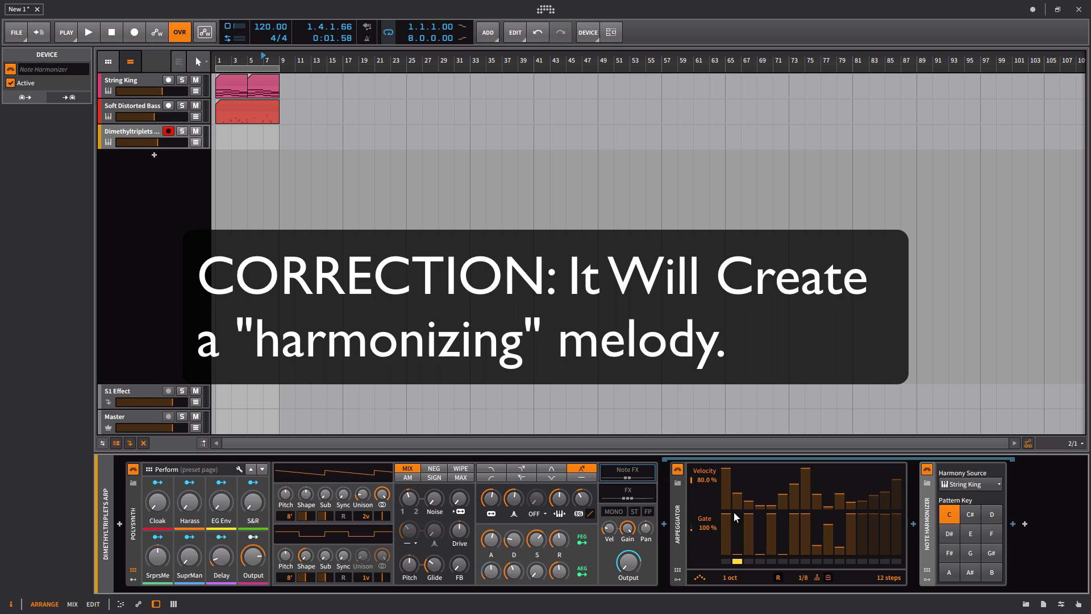
# Step: Record held chords on the Dimethyltriplets ARP track from bar 1 across the eight-bar loop
pyautogui.click(117, 34)
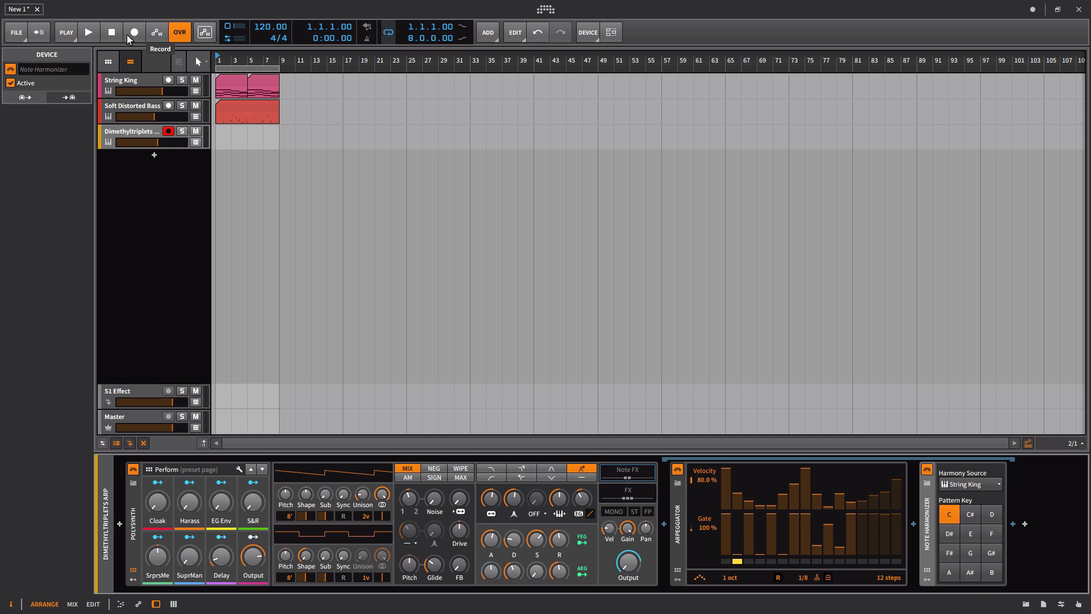
pyautogui.click(133, 36)
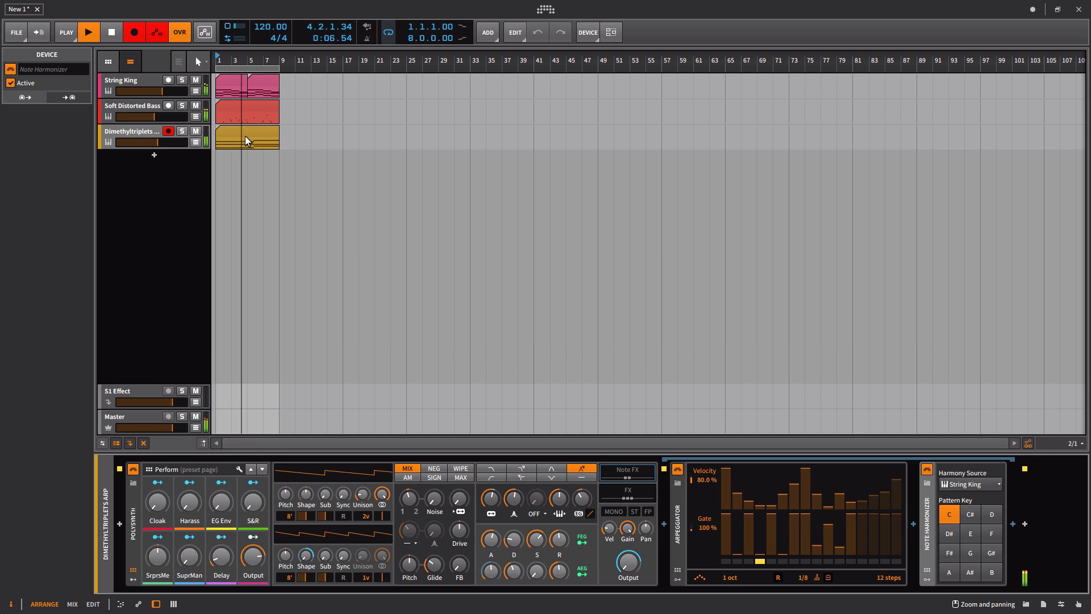
pyautogui.press('space')
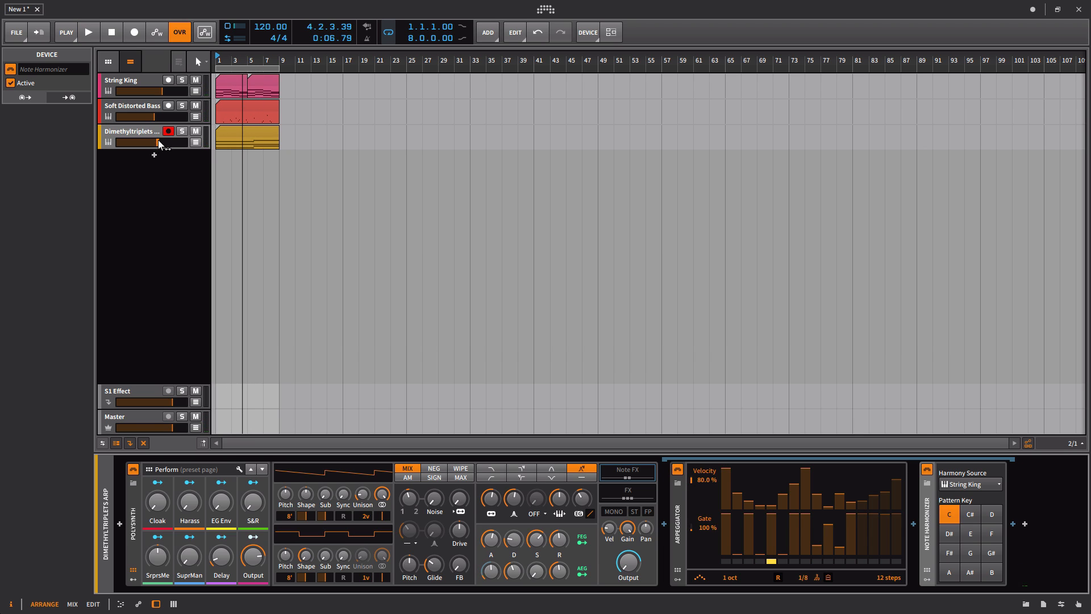
# Step: Mute the Soft Distorted Bass track and set the Dimethyltriplets ARP track's volume to about -4.9 dB during playback
pyautogui.click(197, 107)
pyautogui.press('space')
pyautogui.moveTo(156, 142); pyautogui.dragTo(163, 142)
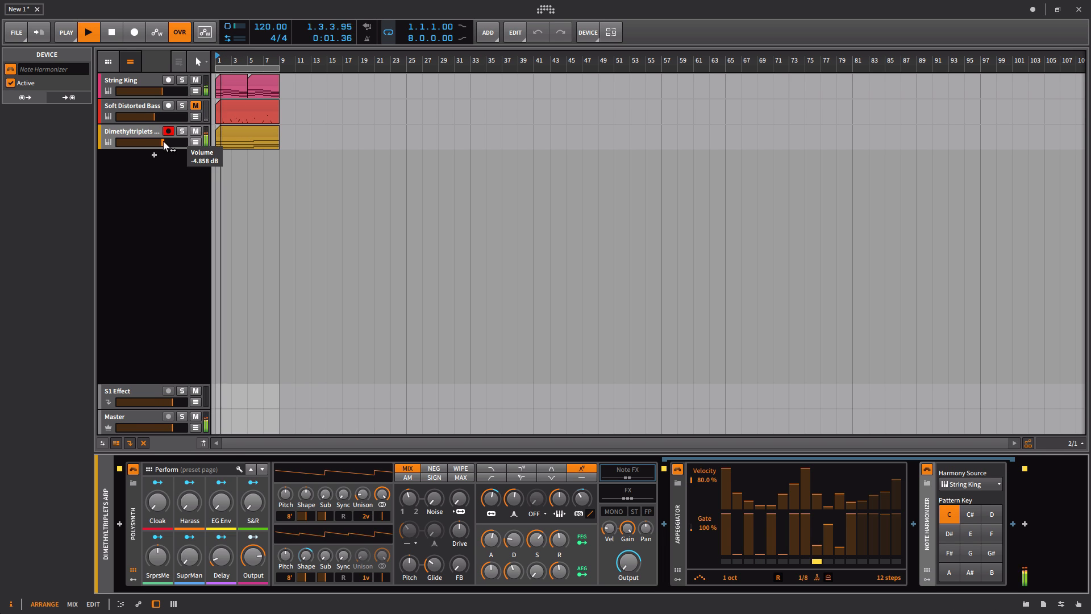
# Step: Show the Dimethyltriplets ARP clip's notes by name and align its chord change to bar 6
pyautogui.moveTo(228, 55); pyautogui.dragTo(228, 113)
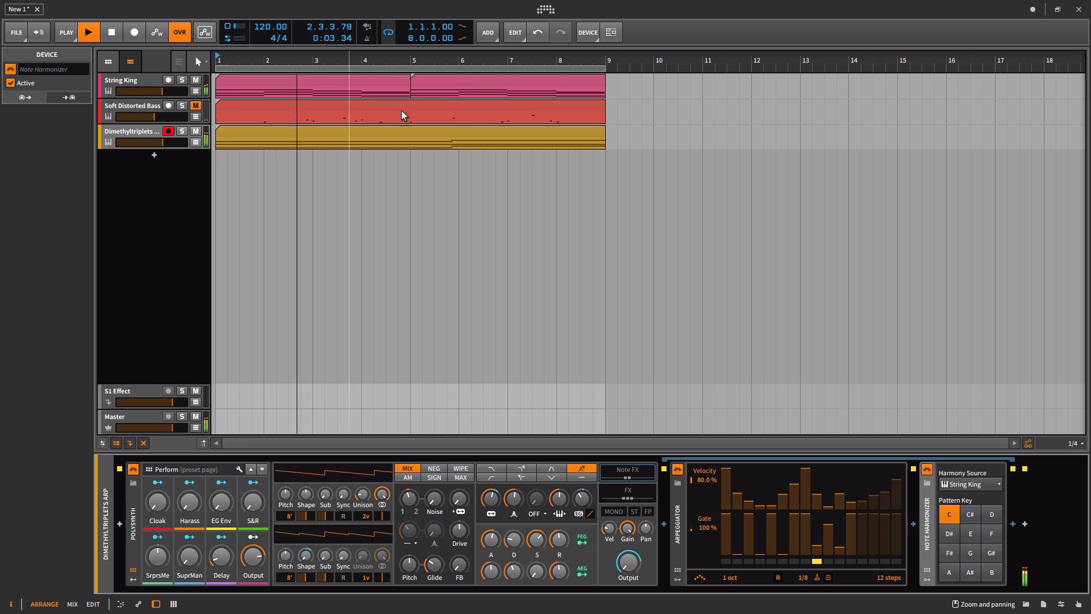
pyautogui.doubleClick(471, 136)
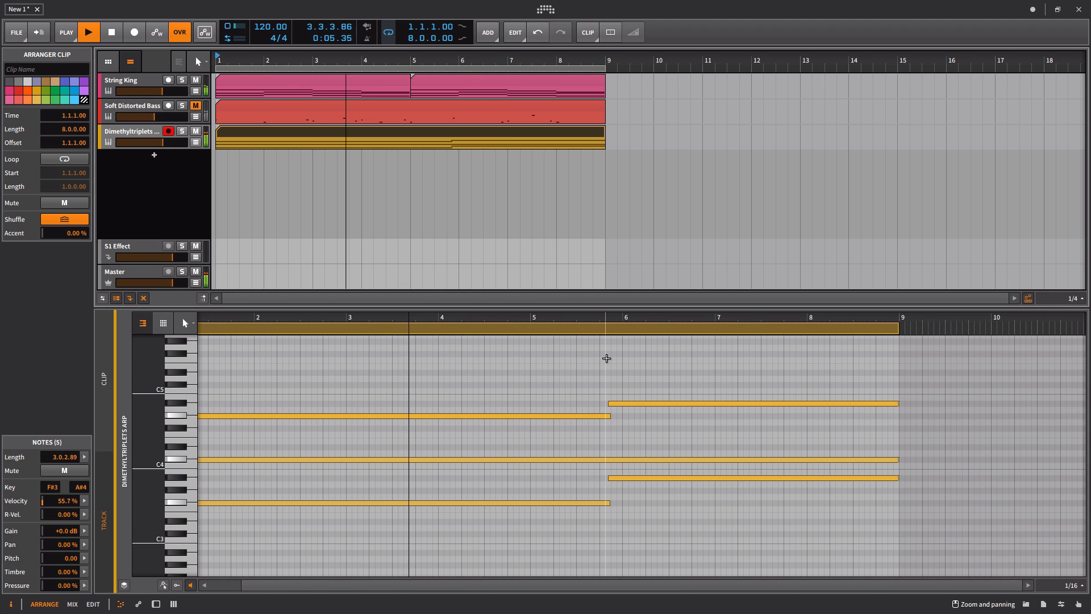
pyautogui.click(164, 323)
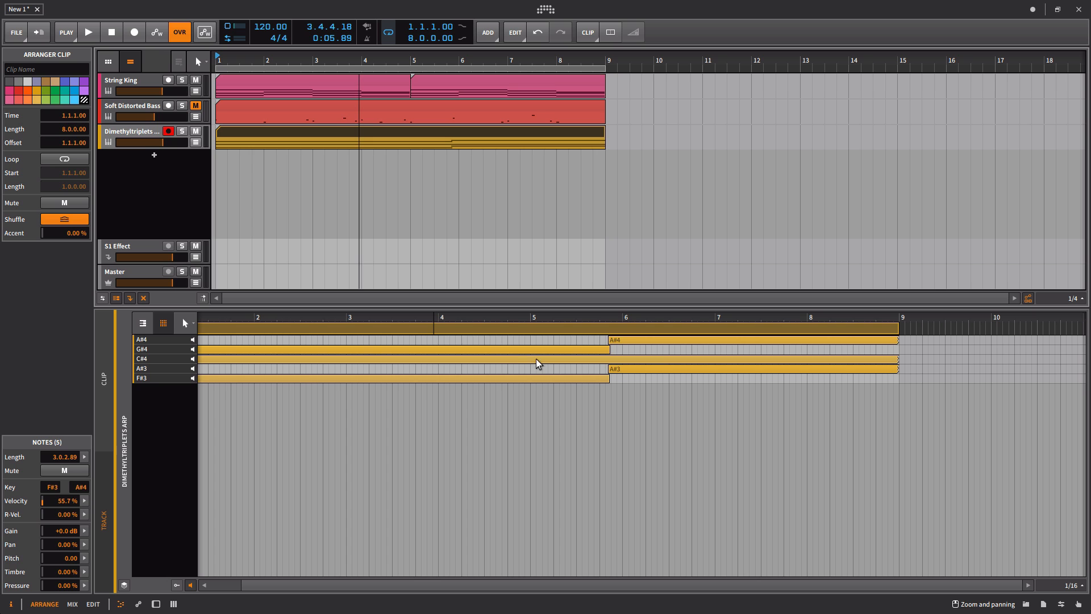
pyautogui.moveTo(617, 317); pyautogui.dragTo(634, 377)
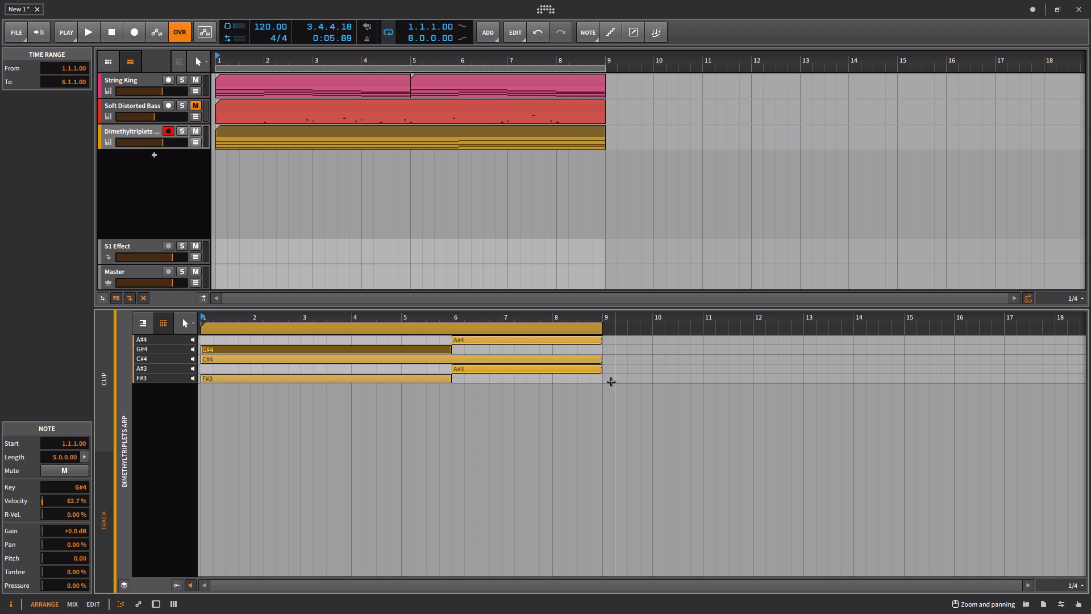
# Step: Add an instrument track and set its note input to Note Harmonizer in the Dimethyltriplets ARP Polysynth's Note FX chain
pyautogui.moveTo(547, 60); pyautogui.dragTo(534, 54)
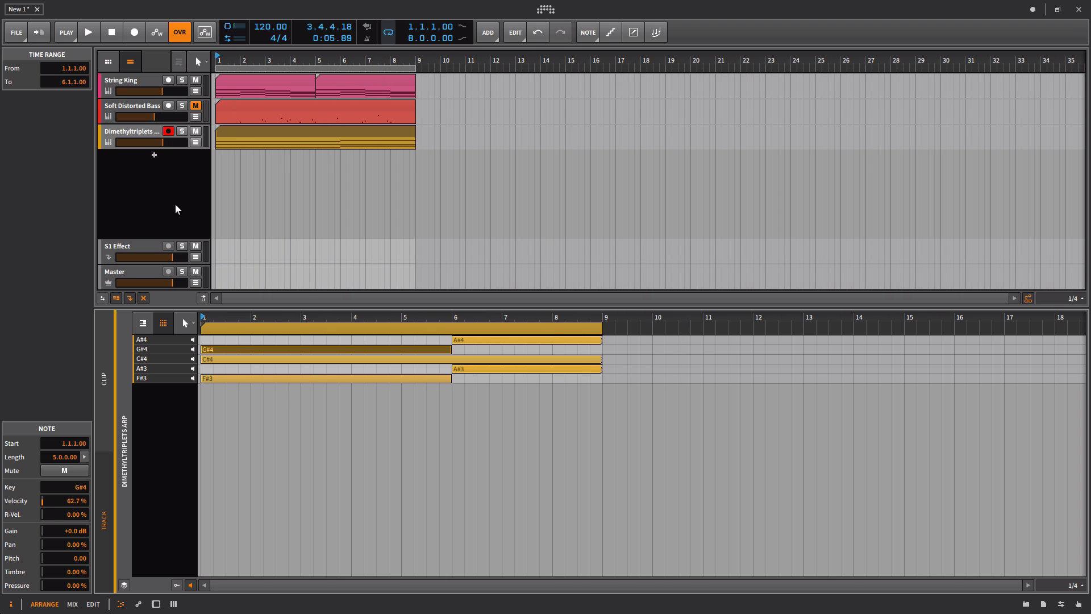
pyautogui.rightClick(180, 173)
pyautogui.click(214, 182)
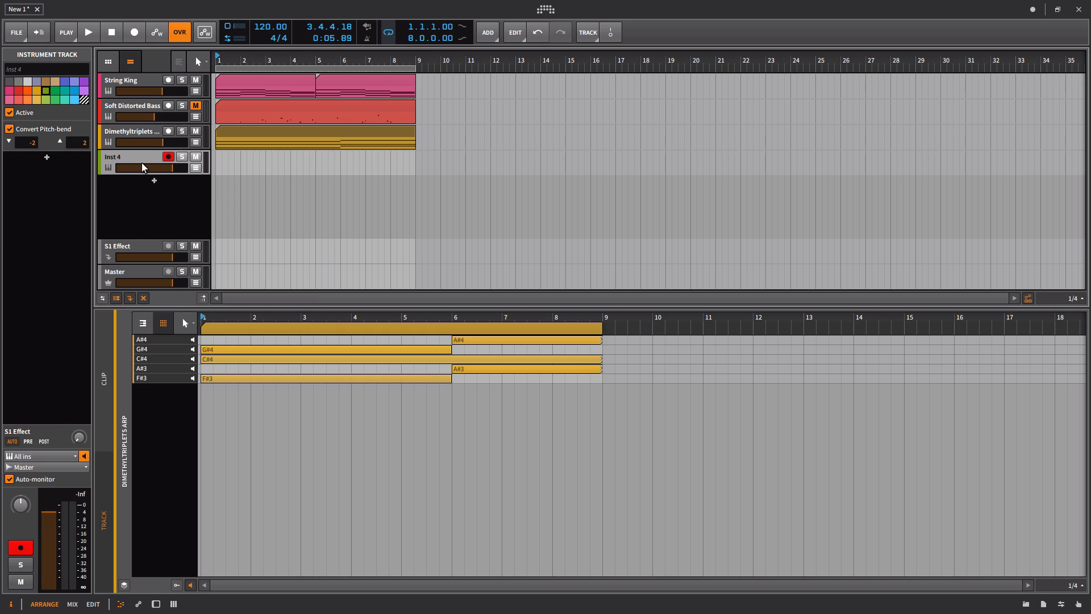
pyautogui.click(43, 454)
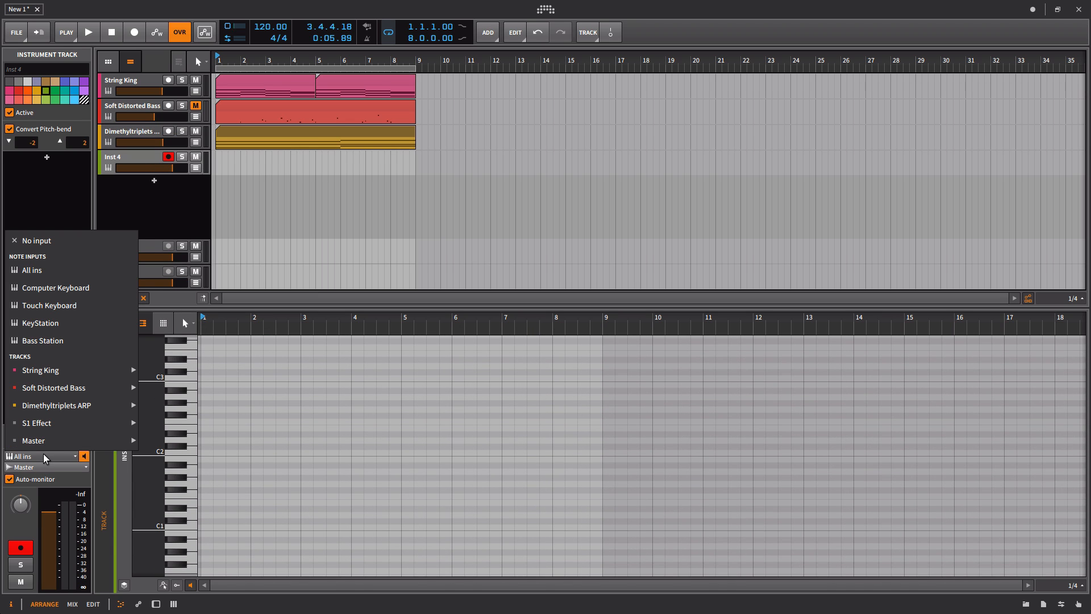
pyautogui.moveTo(62, 420)
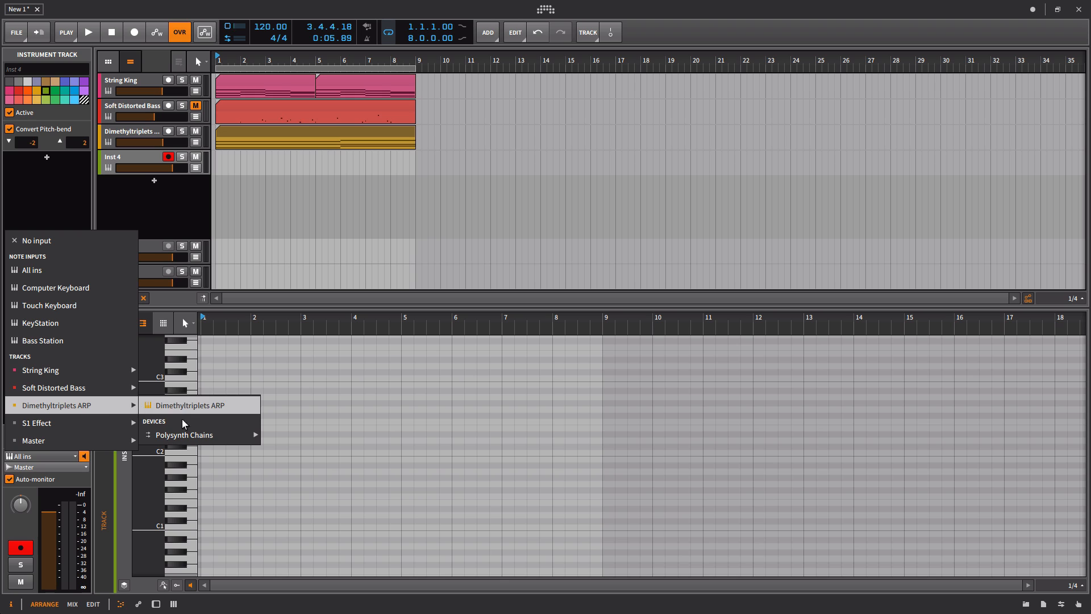
pyautogui.moveTo(209, 433)
pyautogui.moveTo(289, 435)
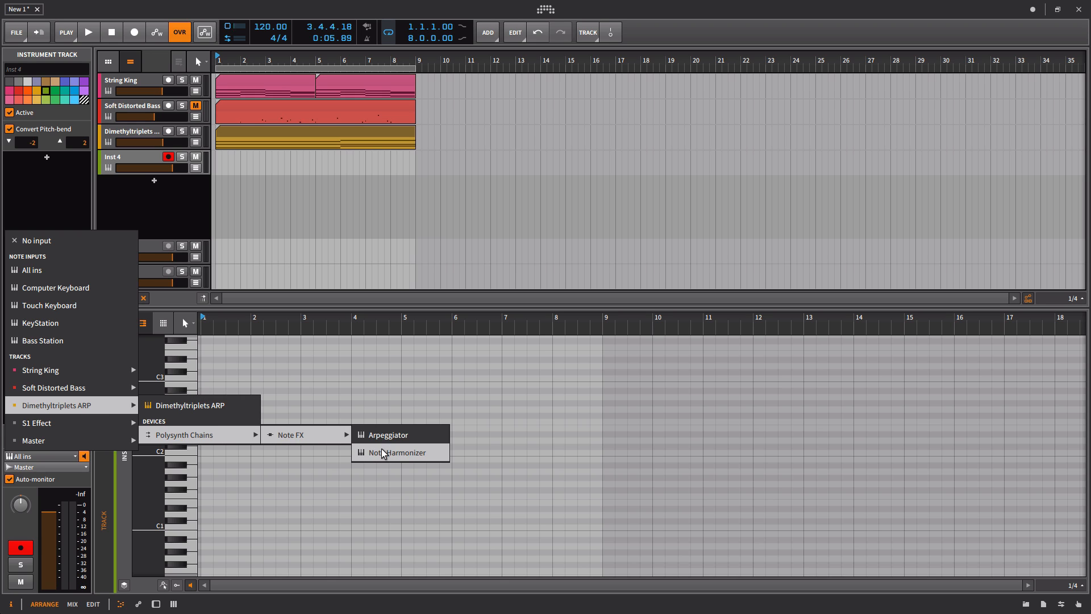
pyautogui.click(381, 449)
# Step: Record the Note Harmonizer's output onto the Inst 4 track from bar 1 past the end of bar 8, turning looping off
pyautogui.click(133, 32)
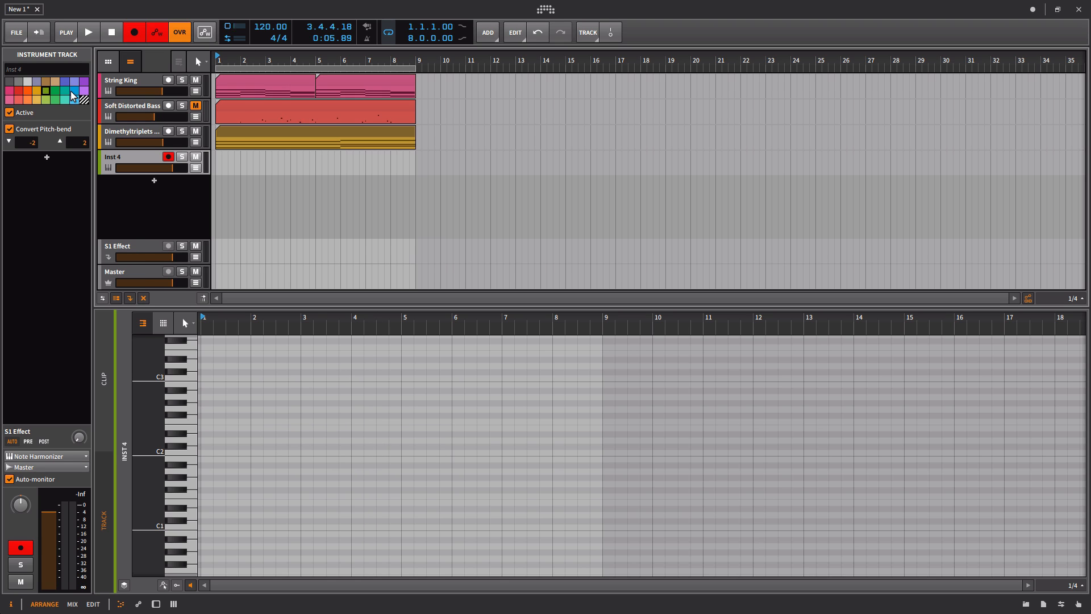
pyautogui.click(110, 34)
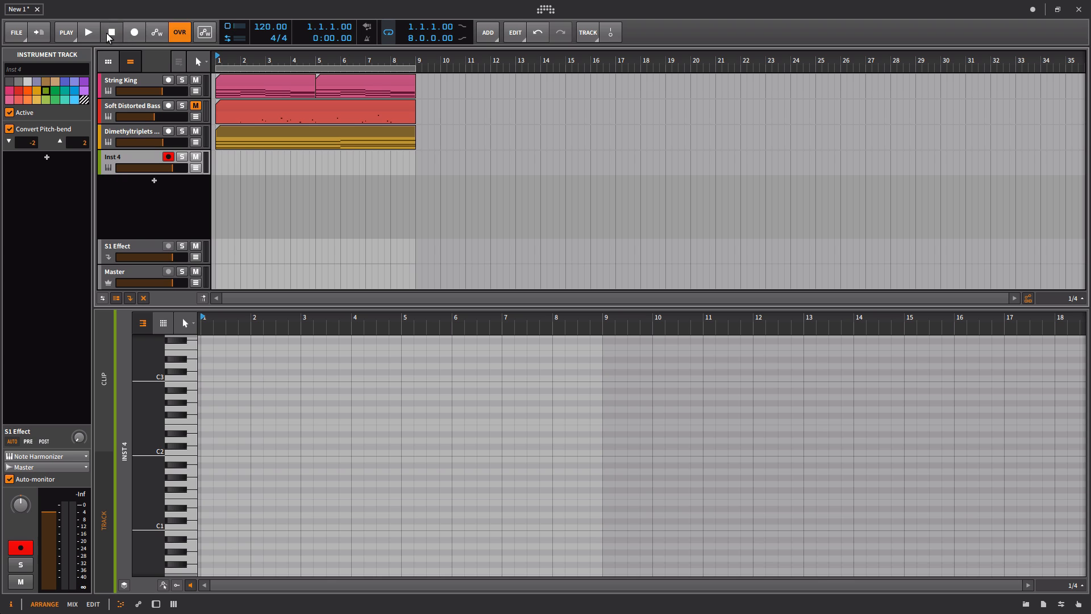
pyautogui.click(89, 33)
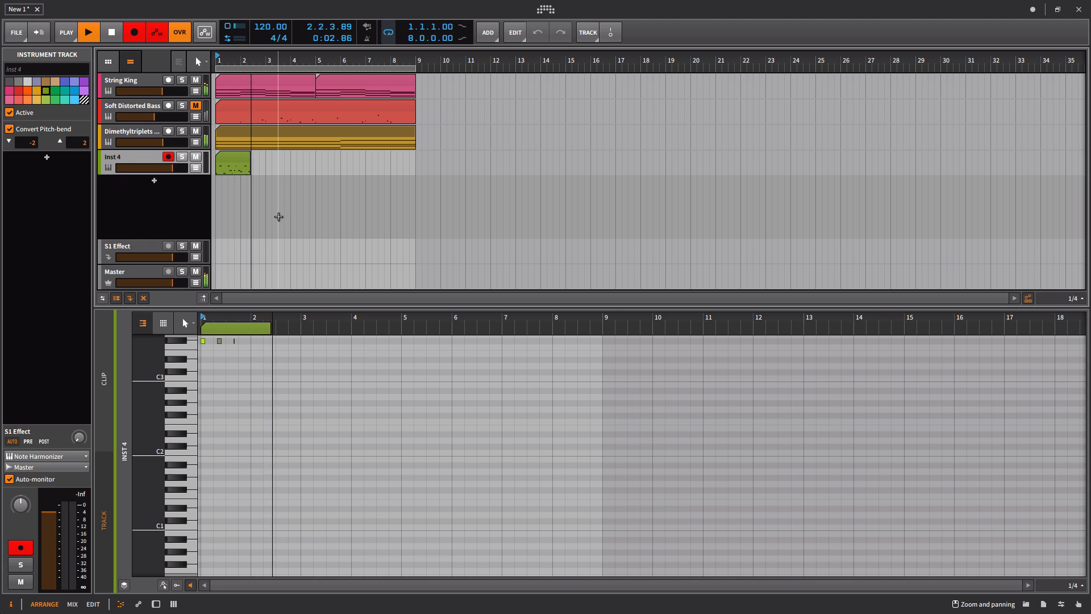
pyautogui.scroll(1, 286, 463)
pyautogui.scroll(3, 286, 464)
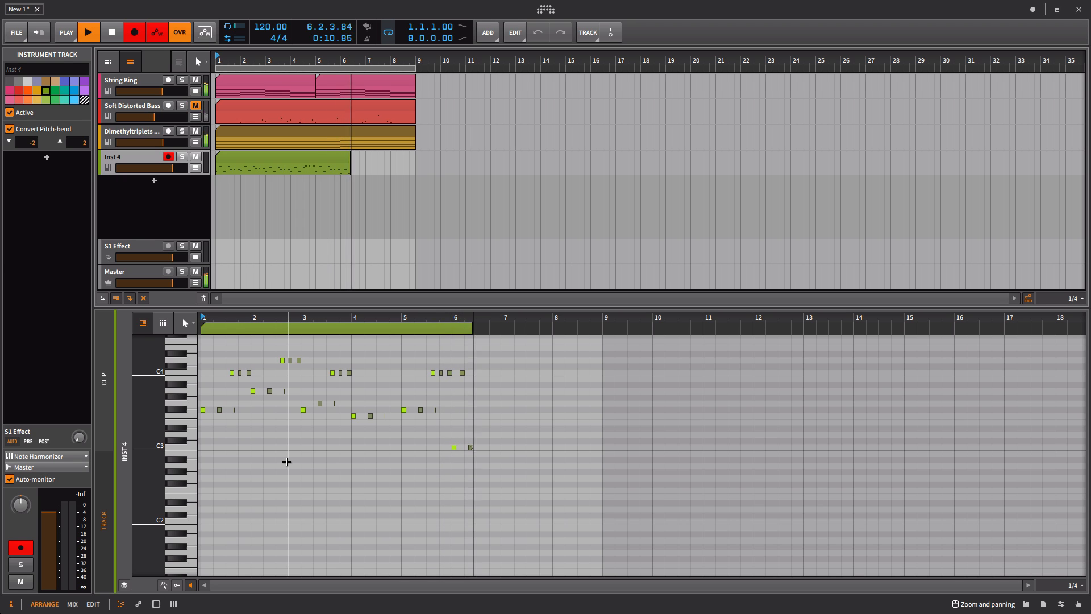
pyautogui.click(386, 32)
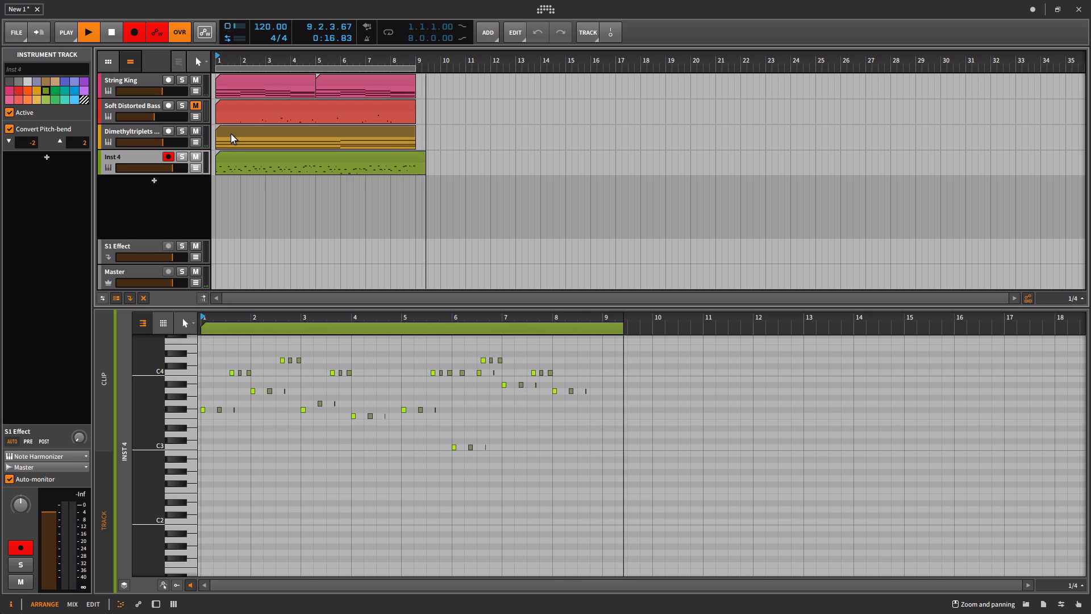
pyautogui.press('space')
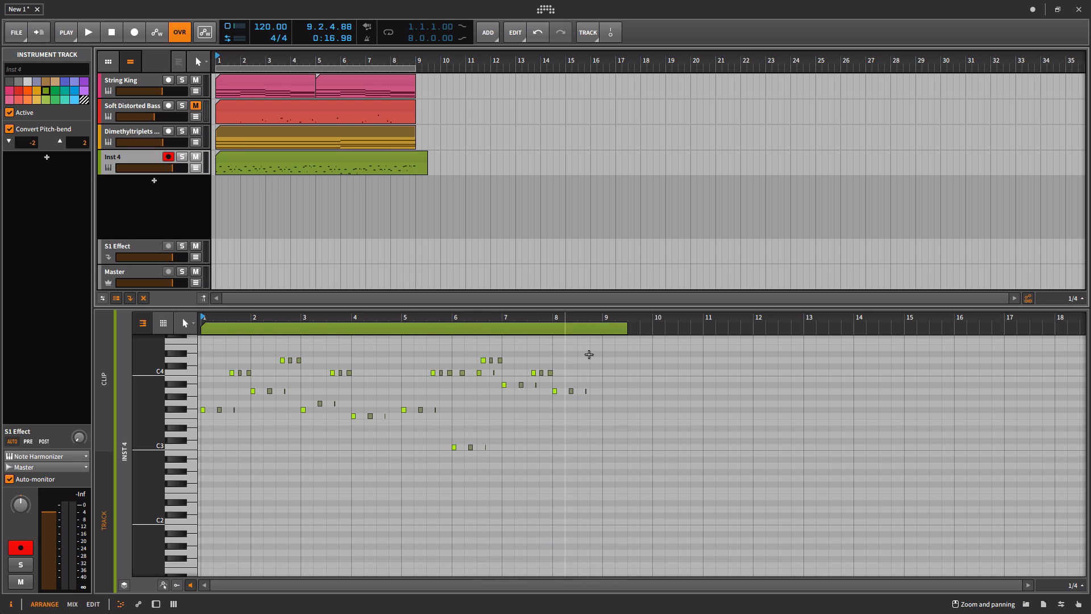
# Step: Trim the recorded Inst 4 clip to eight bars and move it onto a new instrument track directly below
pyautogui.moveTo(624, 328); pyautogui.dragTo(605, 330)
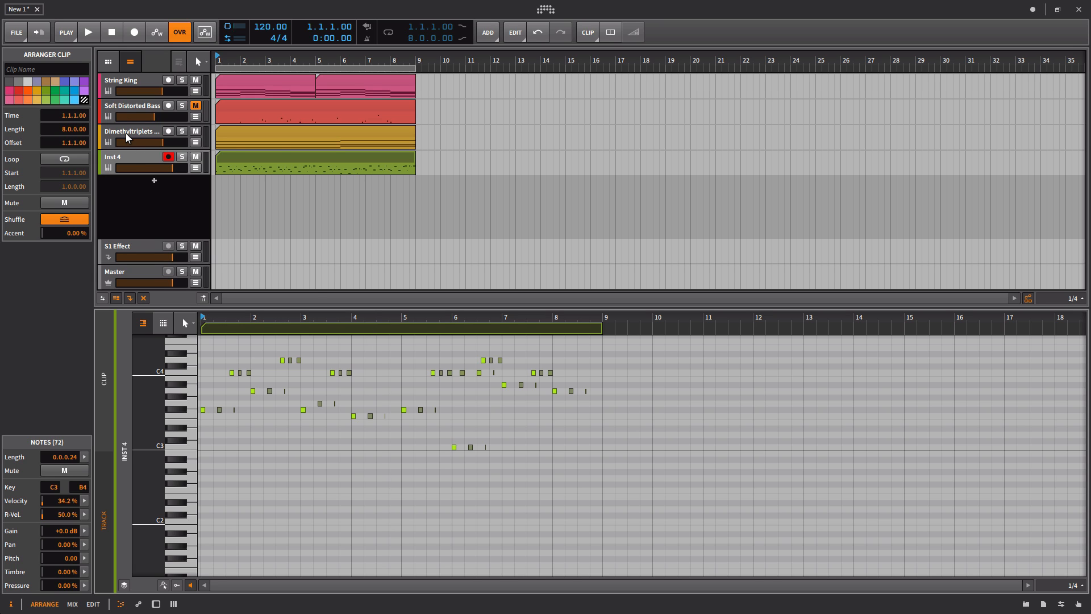
pyautogui.moveTo(231, 164); pyautogui.dragTo(231, 184)
# Step: Add a Diatonic Transposer after the Note Harmonizer in the Dimethyltriplets ARP Polysynth's Note FX chain
pyautogui.doubleClick(149, 135)
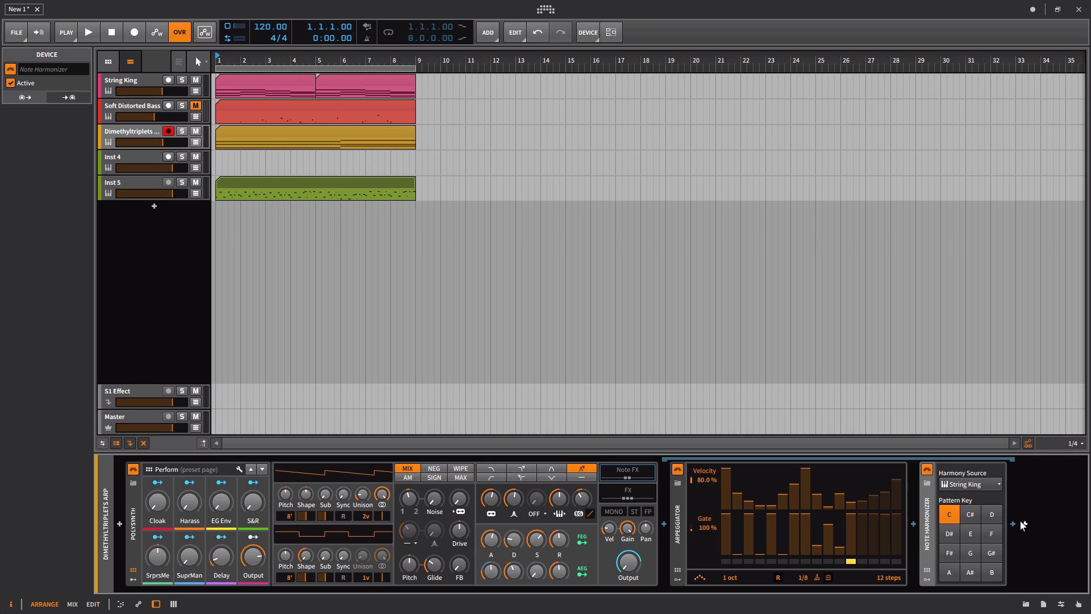
pyautogui.click(1014, 525)
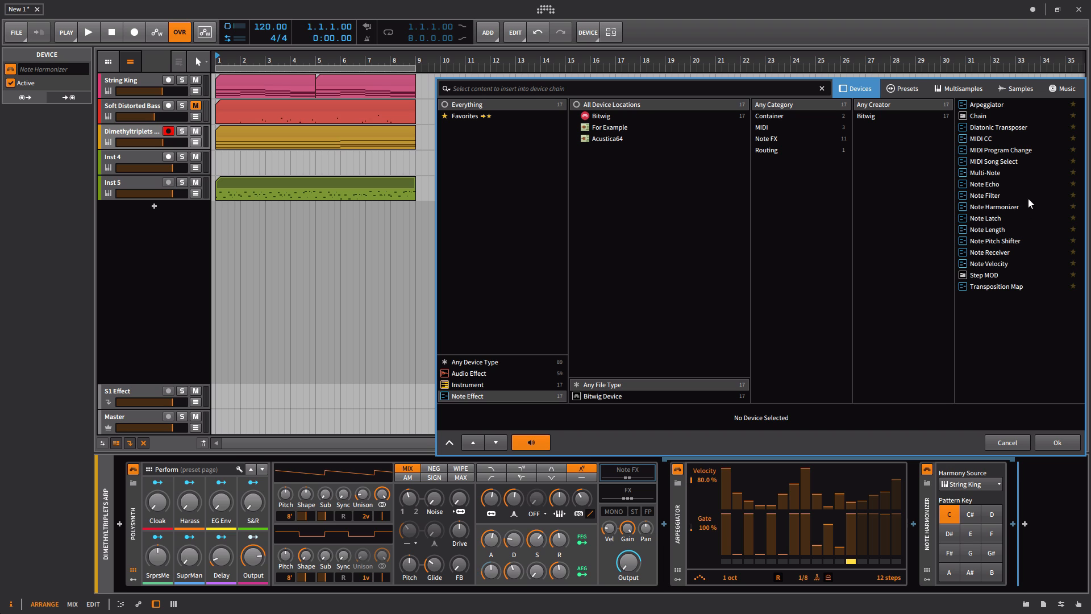
pyautogui.click(1004, 127)
pyautogui.click(1066, 446)
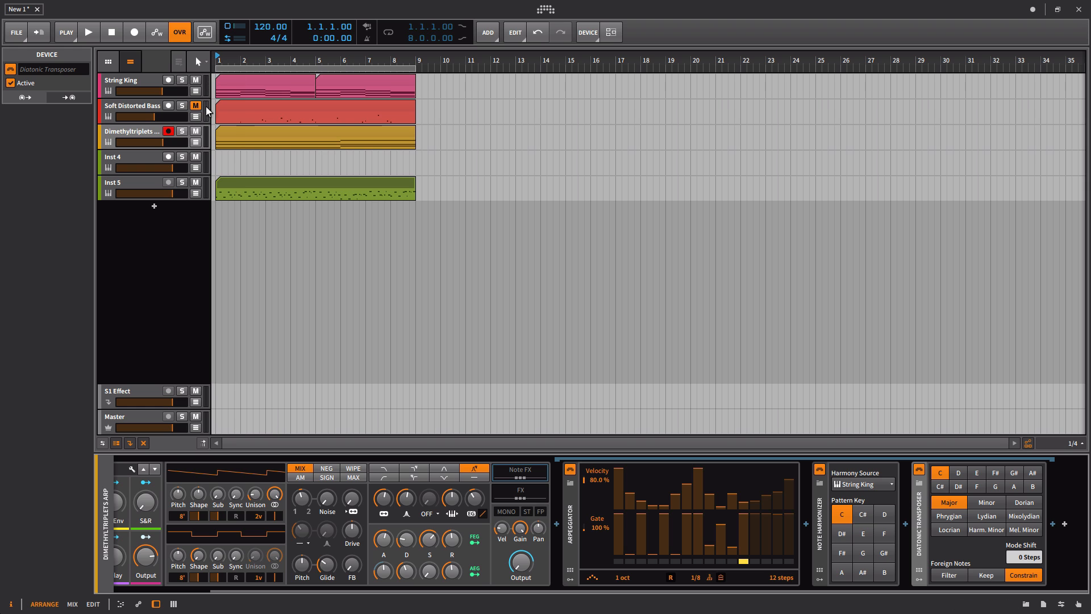
# Step: Arm the Inst 4 track and record the arpeggio's processed notes from bar 1 past the end of bar 8
pyautogui.click(169, 157)
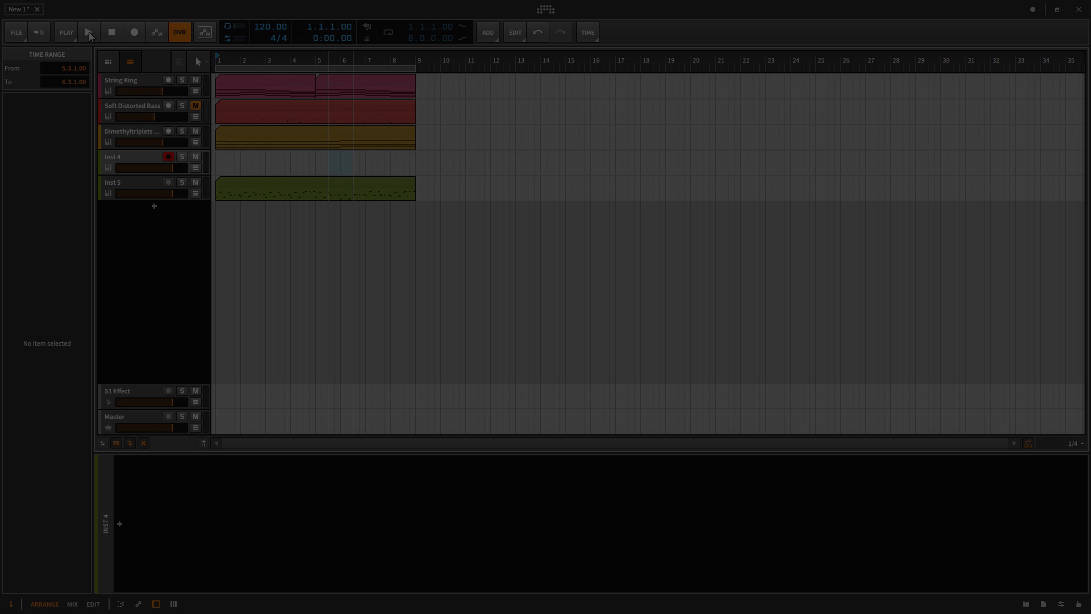
pyautogui.click(134, 33)
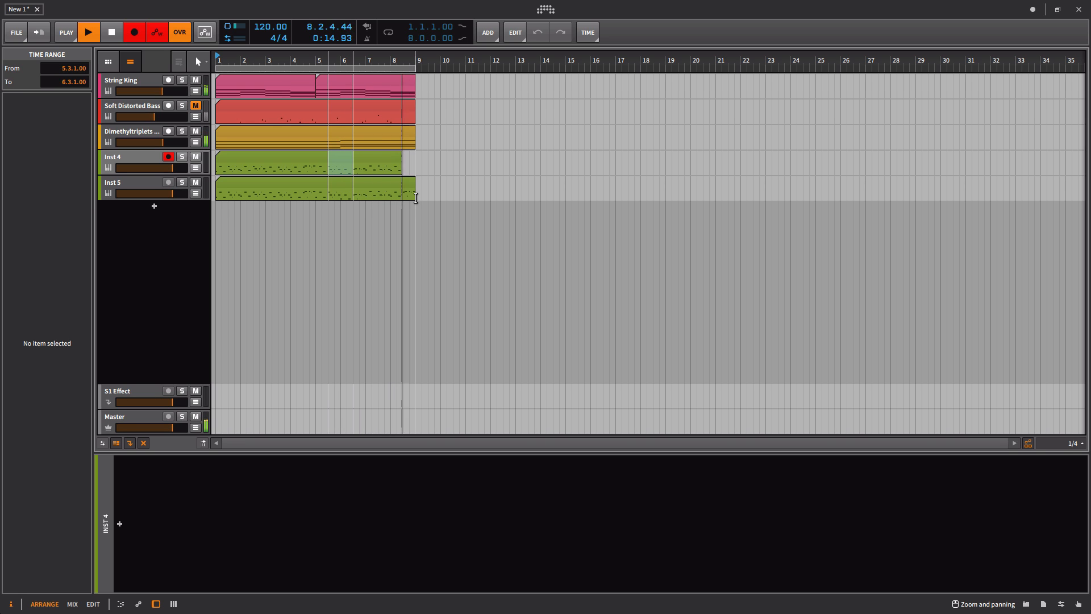
pyautogui.press('space')
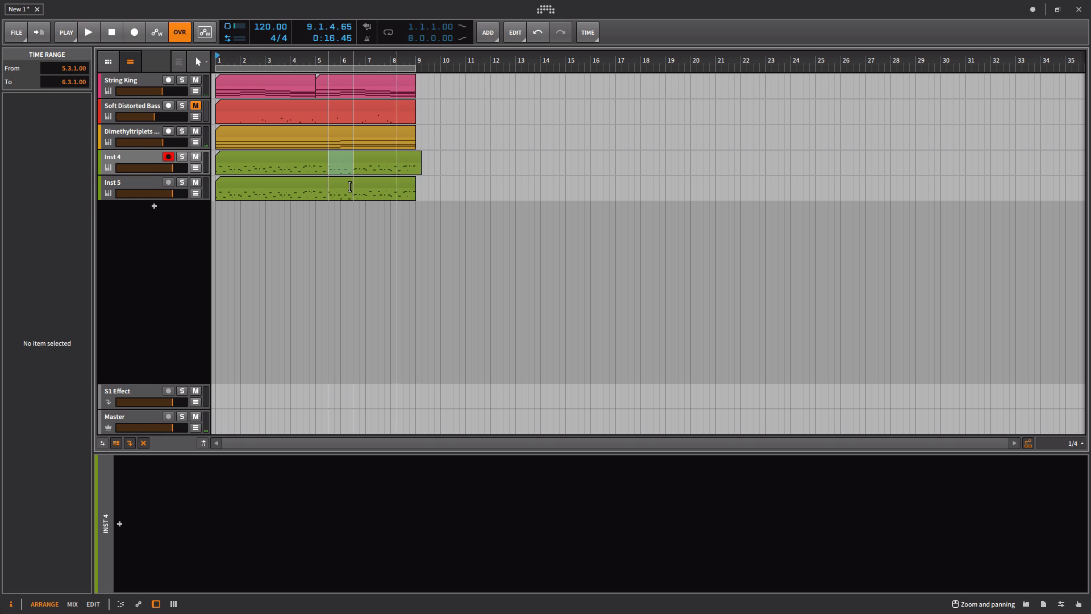
# Step: Examine the pitches of the new Inst 4 clip by note name in an enlarged note editor, and return to the piano roll
pyautogui.doubleClick(241, 163)
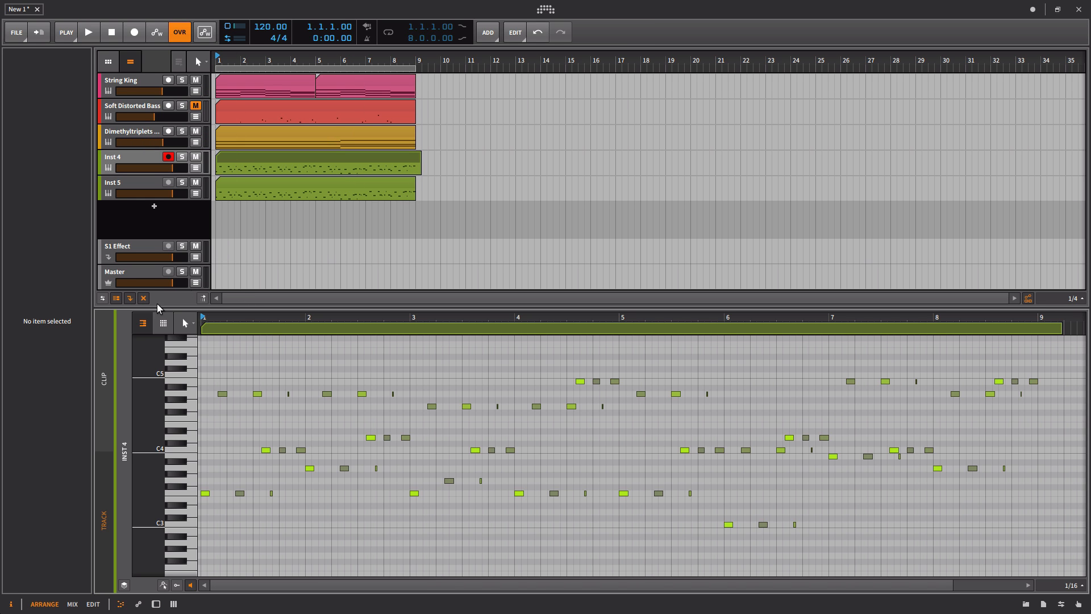
pyautogui.click(164, 324)
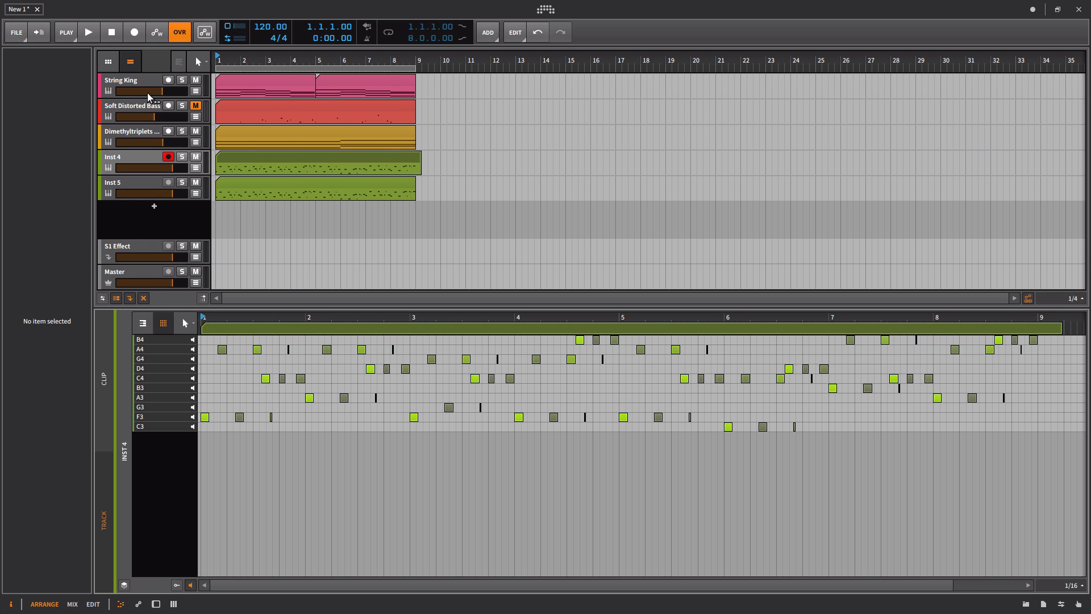
pyautogui.moveTo(145, 92)
pyautogui.moveTo(374, 310); pyautogui.dragTo(374, 278)
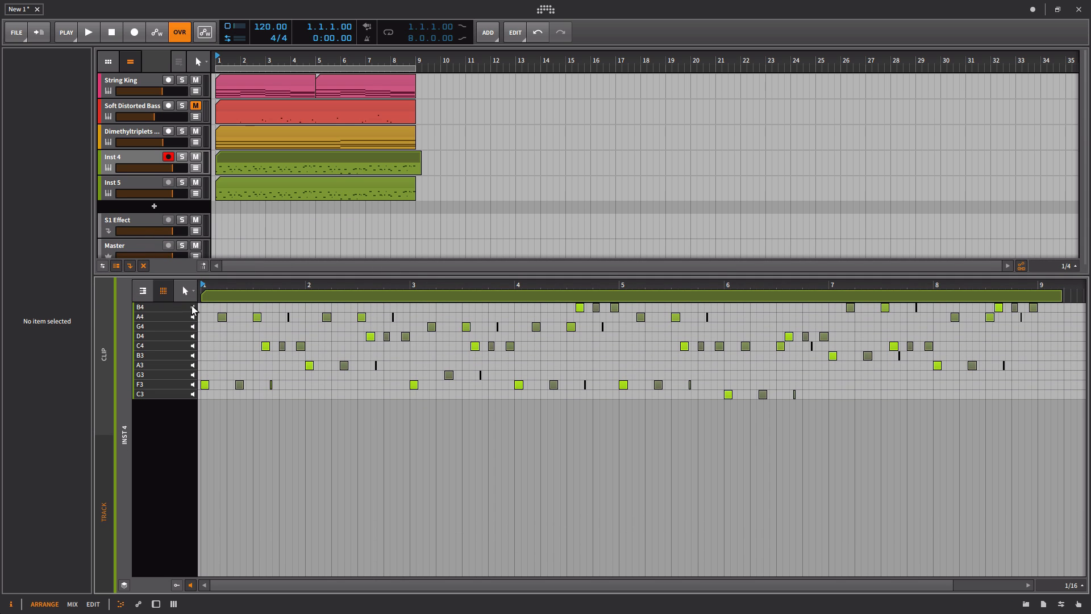
pyautogui.click(143, 291)
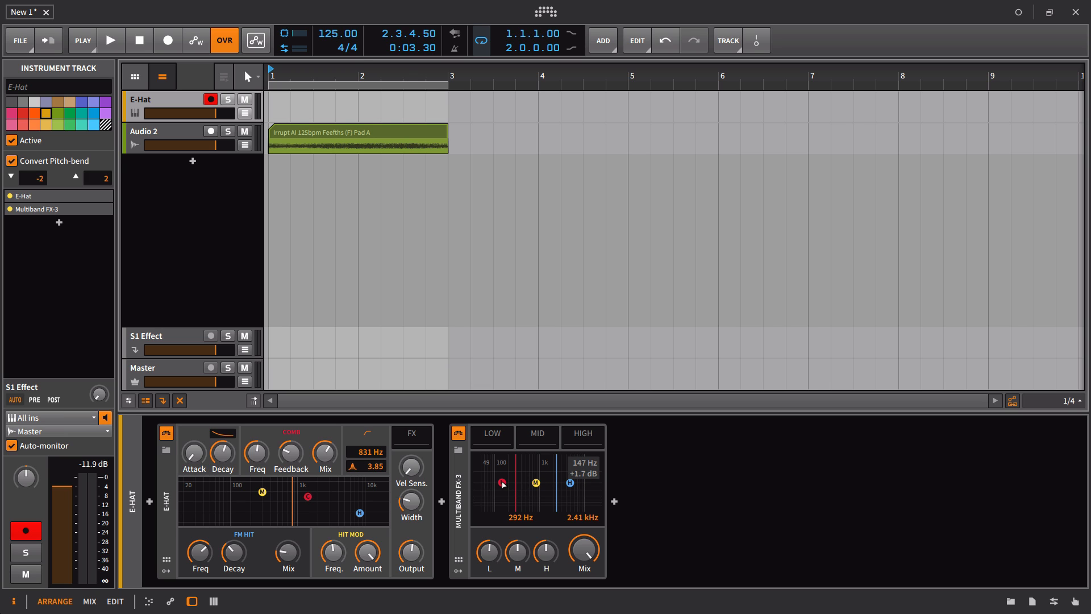
# Step: Reposition the C and H points in the E-Hat's frequency graph and set Multiband FX-3's low crossover to 427 Hz
pyautogui.moveTo(505, 485)
pyautogui.mouseDown()
pyautogui.moveTo(505, 506)
pyautogui.moveTo(505, 476)
pyautogui.moveTo(507, 510)
pyautogui.moveTo(507, 497)
pyautogui.moveTo(532, 498)
pyautogui.moveTo(508, 498)
pyautogui.mouseUp()
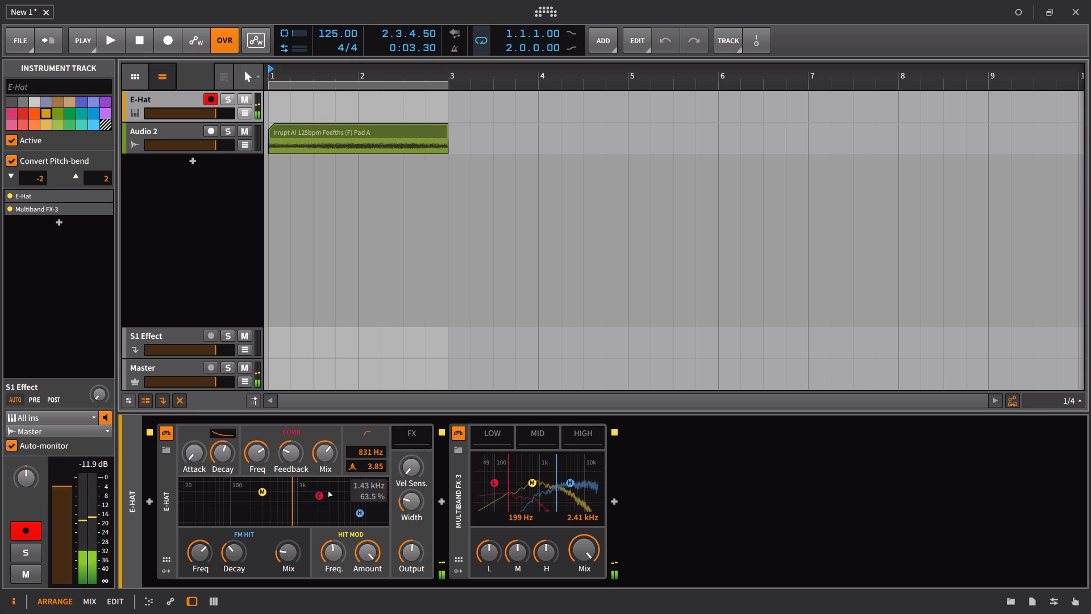
pyautogui.moveTo(308, 503)
pyautogui.mouseDown()
pyautogui.moveTo(339, 508)
pyautogui.moveTo(335, 521)
pyautogui.moveTo(333, 508)
pyautogui.moveTo(297, 520)
pyautogui.moveTo(317, 470)
pyautogui.moveTo(299, 480)
pyautogui.moveTo(299, 446)
pyautogui.moveTo(316, 496)
pyautogui.mouseUp()
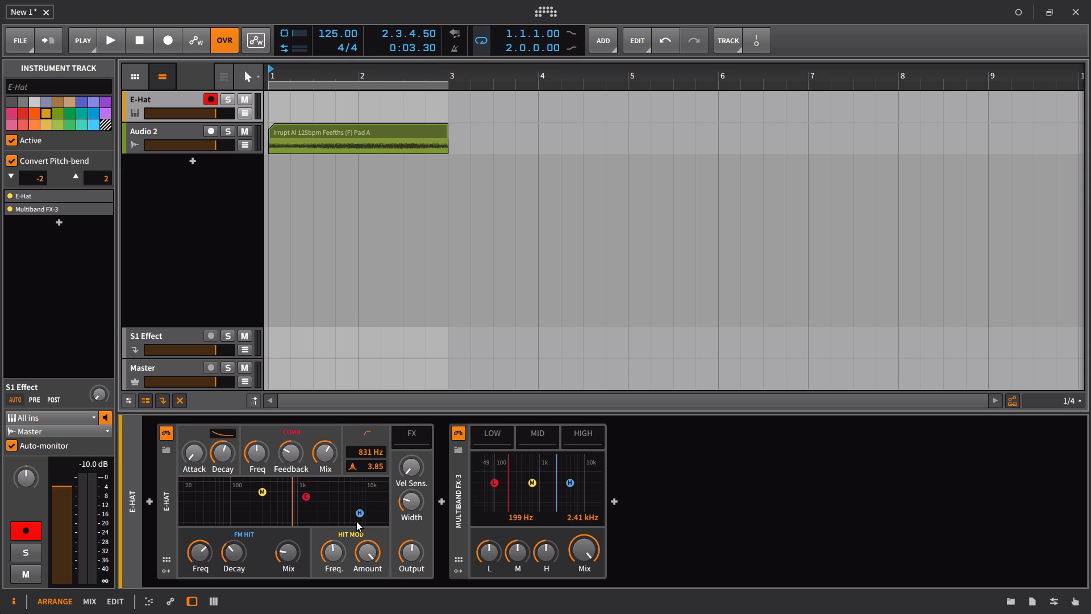
pyautogui.moveTo(360, 515)
pyautogui.mouseDown()
pyautogui.moveTo(362, 484)
pyautogui.moveTo(358, 511)
pyautogui.mouseUp()
pyautogui.moveTo(293, 510); pyautogui.dragTo(239, 494)
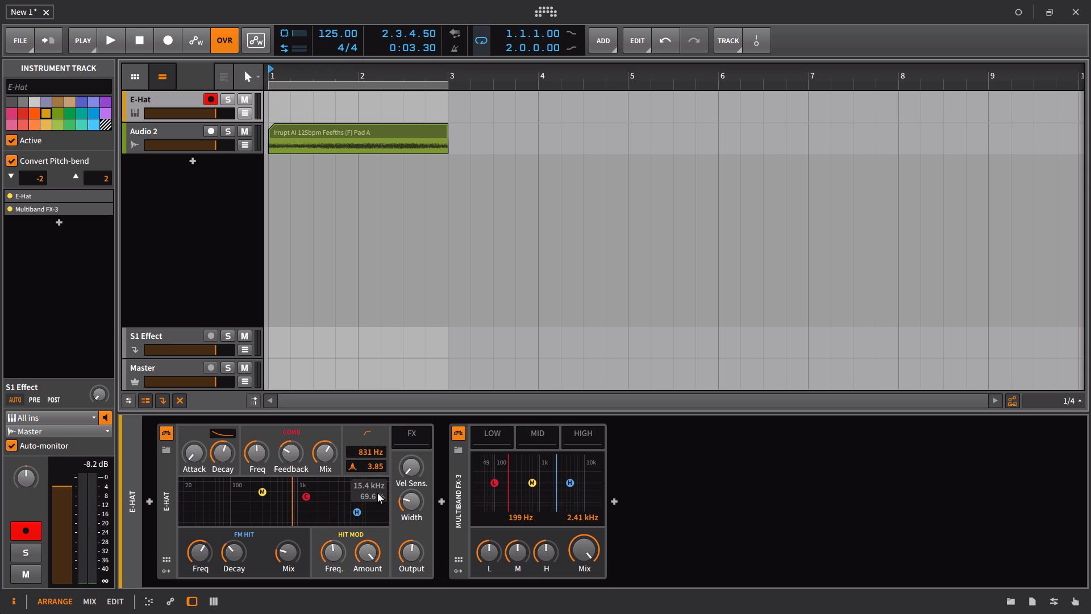
pyautogui.moveTo(291, 500)
pyautogui.mouseDown()
pyautogui.moveTo(357, 504)
pyautogui.moveTo(308, 502)
pyautogui.mouseUp()
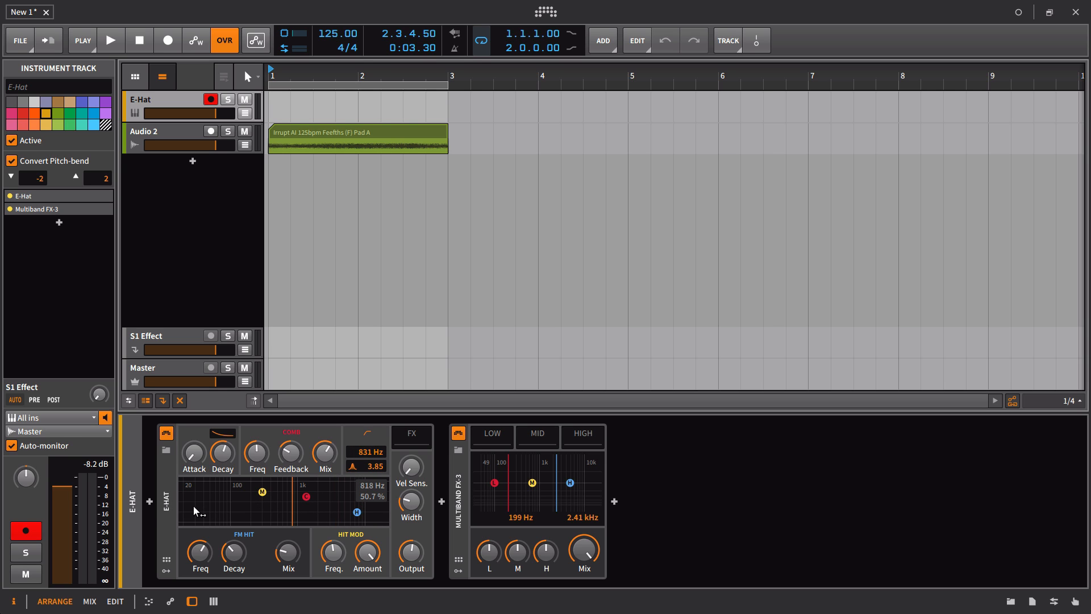
pyautogui.moveTo(398, 526); pyautogui.dragTo(230, 514)
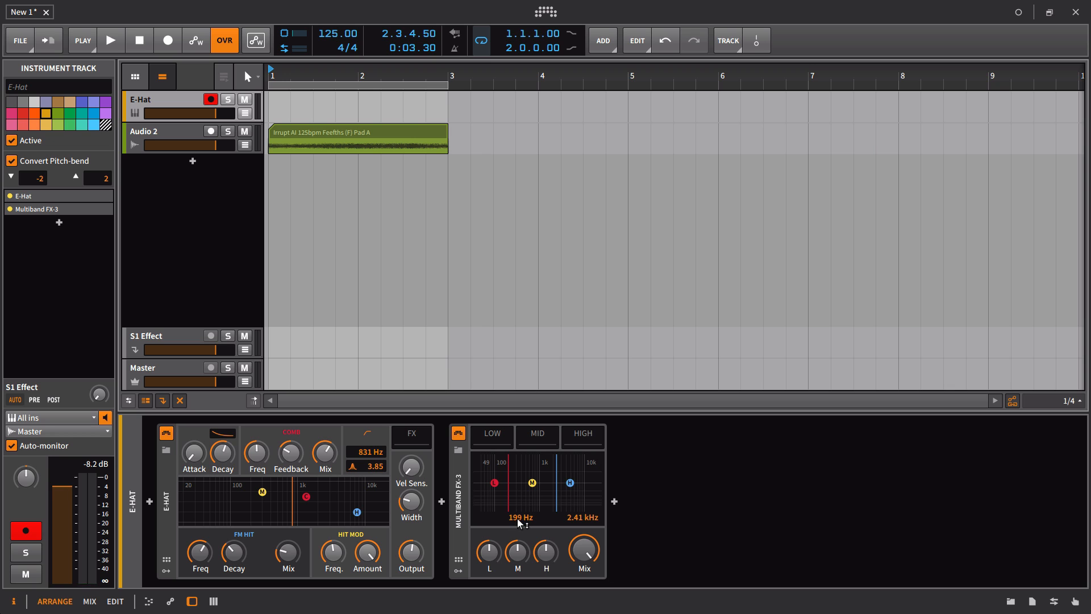
pyautogui.moveTo(517, 518)
pyautogui.mouseDown()
pyautogui.moveTo(518, 483)
pyautogui.moveTo(518, 506)
pyautogui.mouseUp()
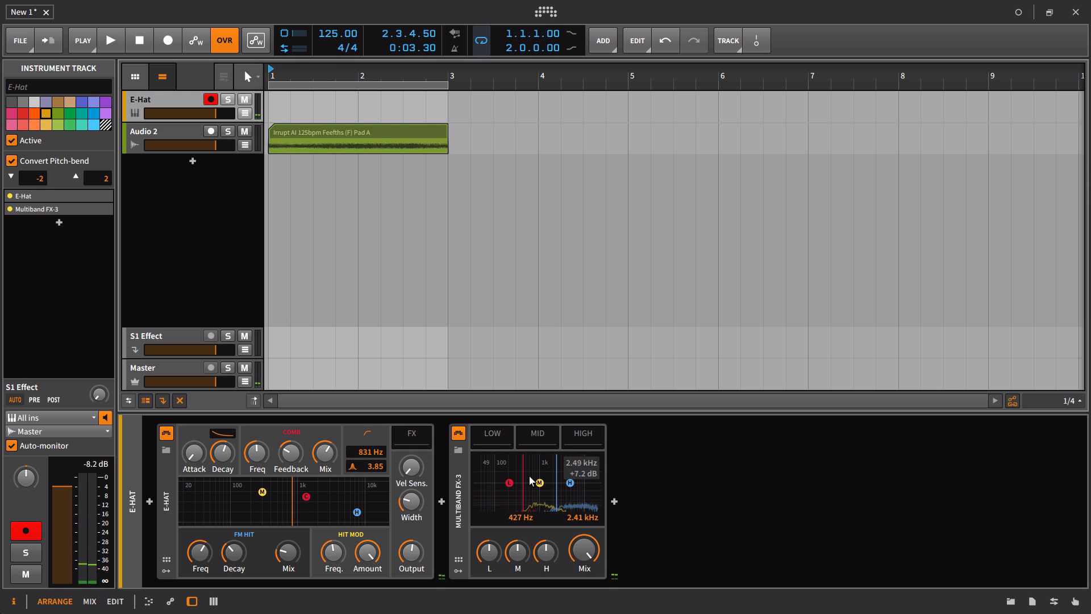
# Step: Expand Blur on the Audio 2 track and play the loop with EQ-5, Reverb and Compressor bypassed and Blur enabled
pyautogui.click(140, 133)
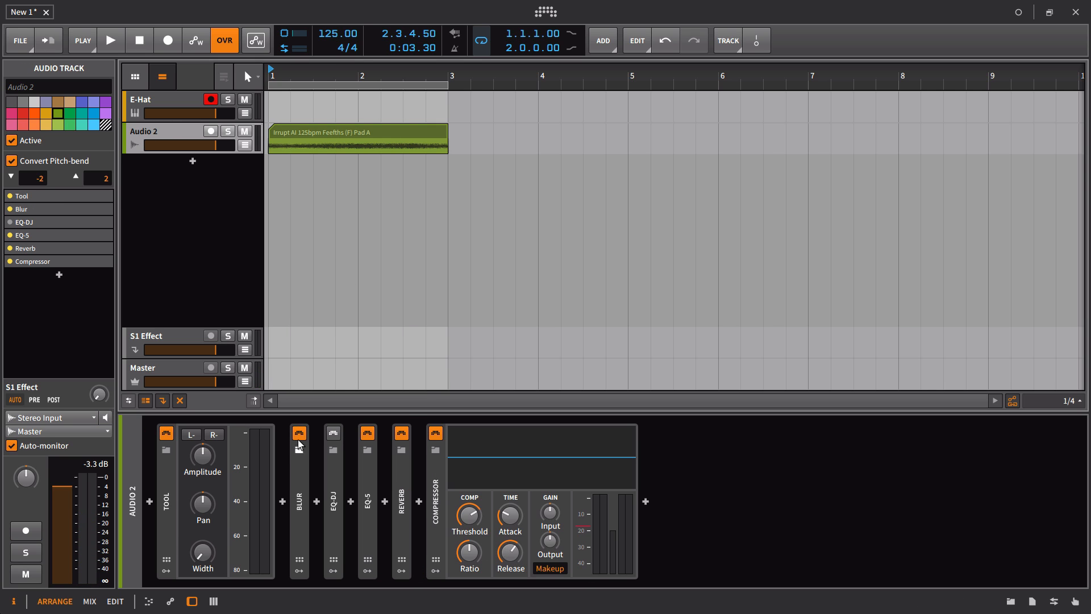
pyautogui.doubleClick(299, 484)
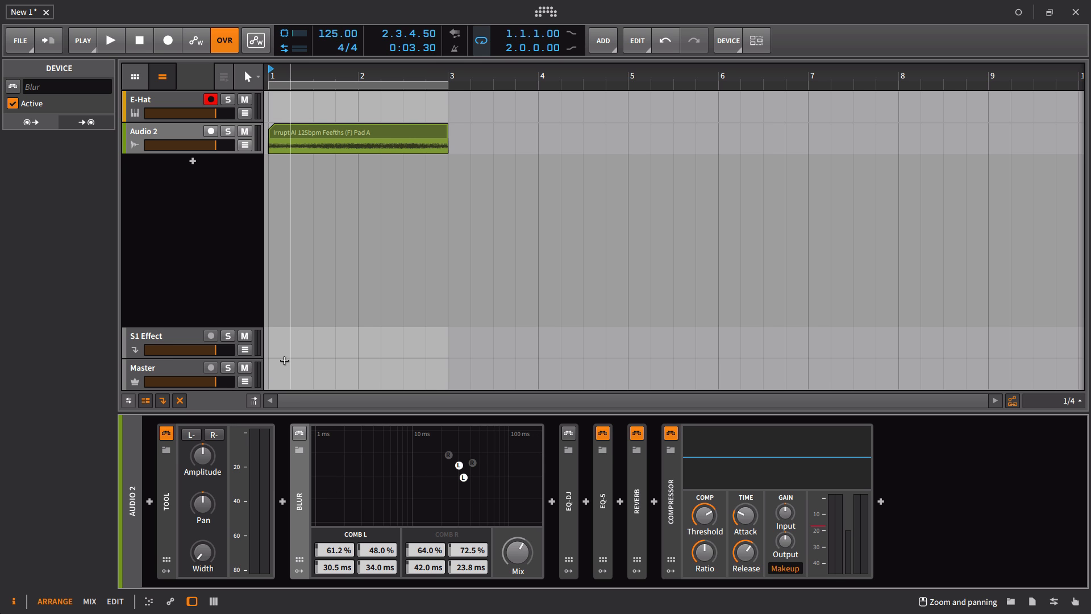
pyautogui.press('space')
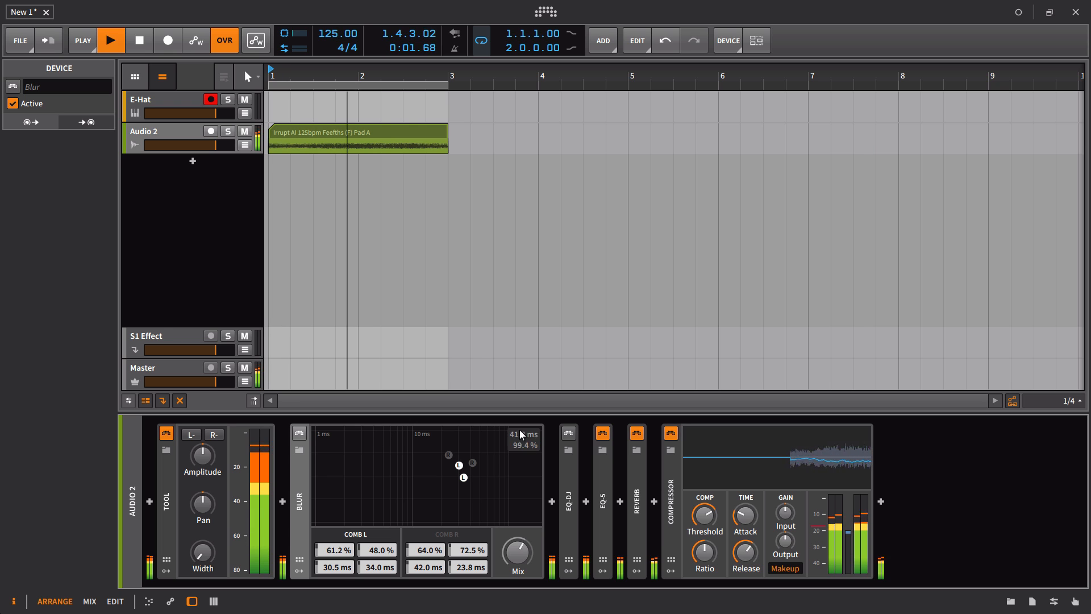
pyautogui.click(669, 434)
pyautogui.click(300, 435)
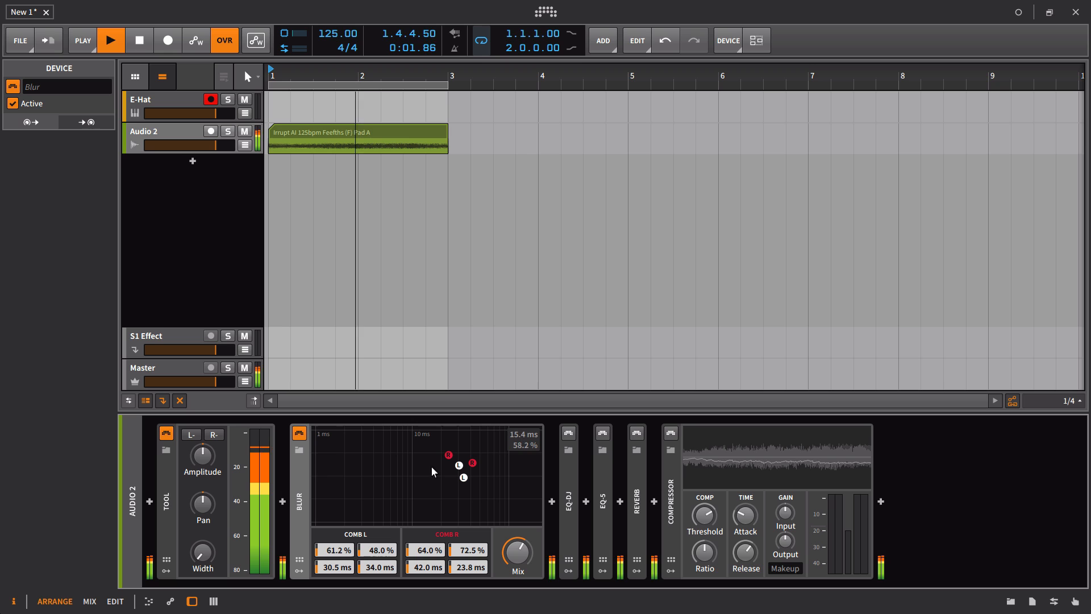
# Step: Set Blur's left combs to 30.0 %/11.5 ms and 66.2 %/18.2 ms, right to 43.0 %/37.8 ms and 74.8 %/8.51 ms, comparing against bypass
pyautogui.moveTo(448, 455); pyautogui.dragTo(412, 435)
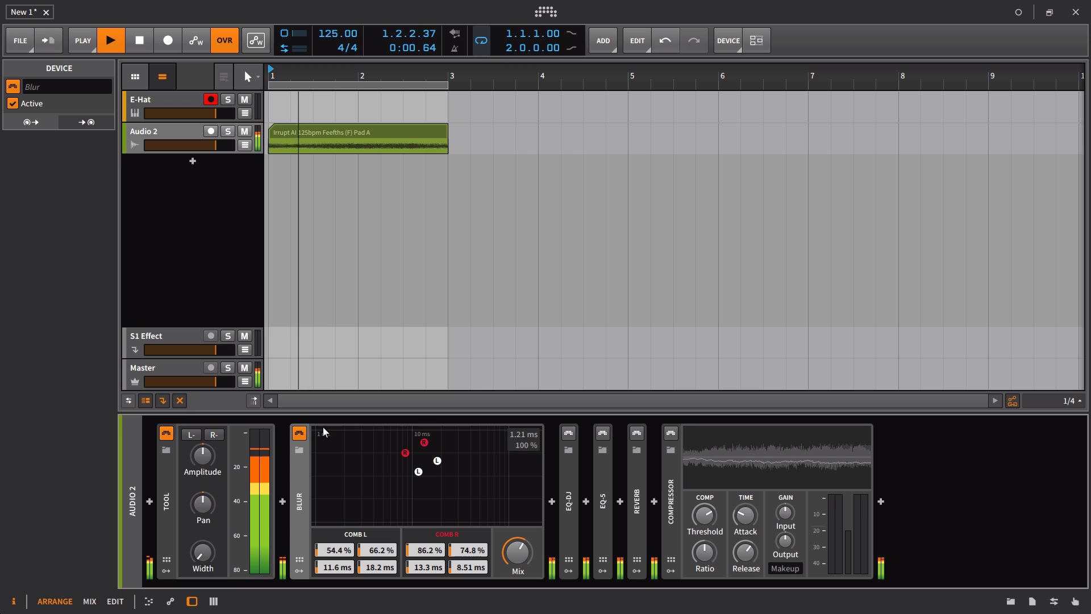
pyautogui.click(299, 434)
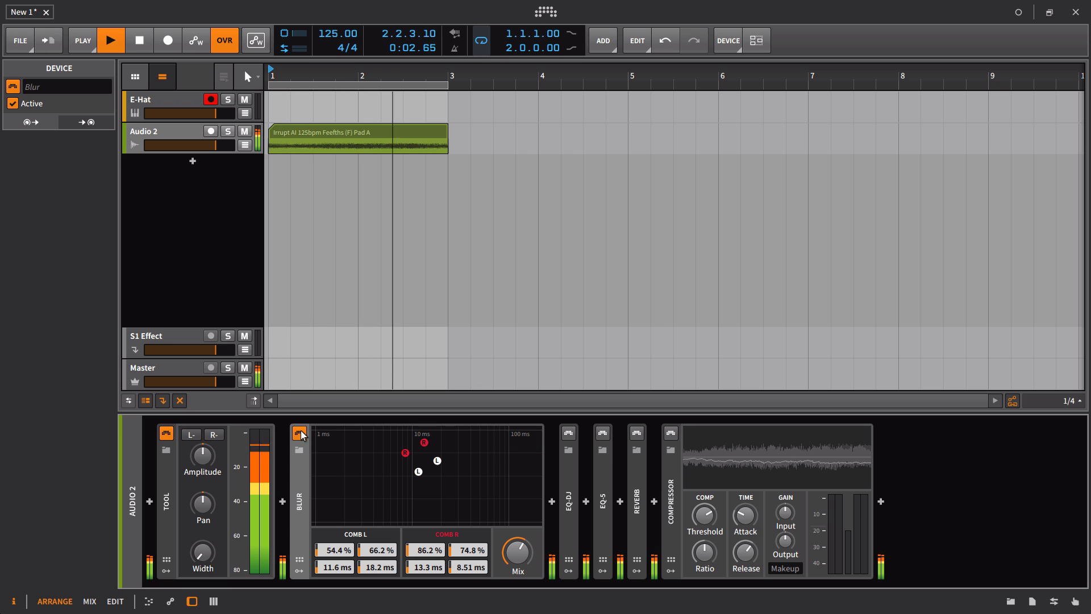
pyautogui.moveTo(428, 446); pyautogui.dragTo(417, 500)
pyautogui.moveTo(473, 475)
pyautogui.mouseDown()
pyautogui.moveTo(490, 466)
pyautogui.moveTo(459, 486)
pyautogui.mouseUp()
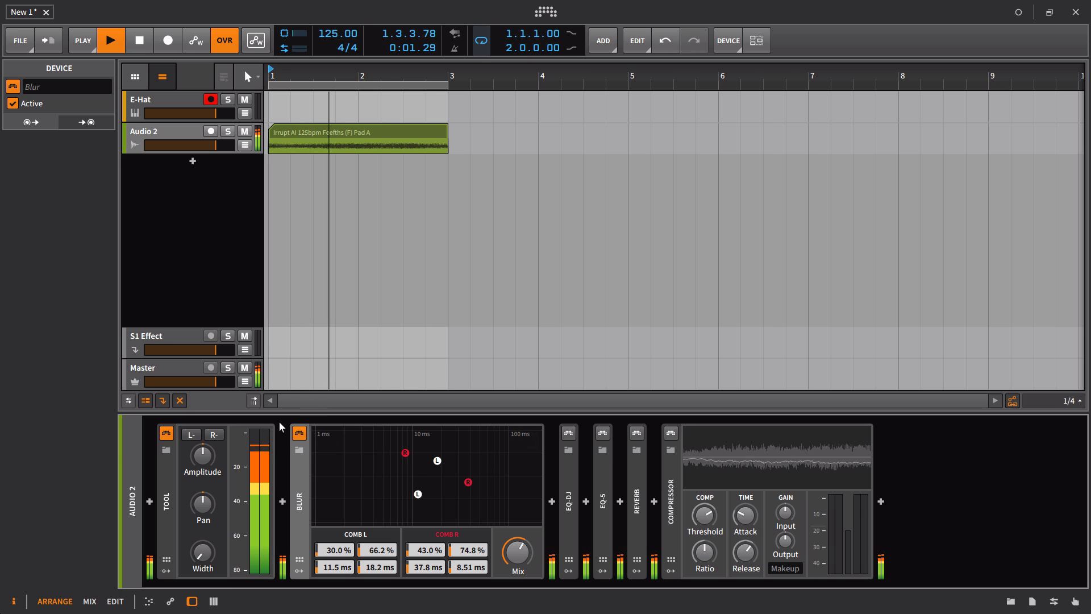
pyautogui.click(296, 432)
pyautogui.click(299, 433)
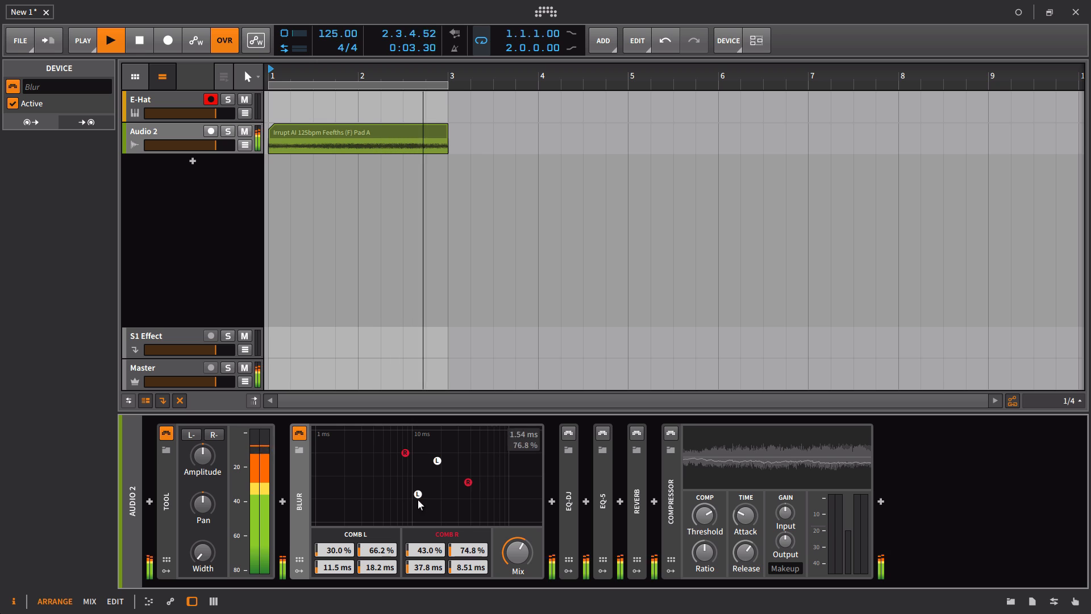
# Step: Raise Blur's Mix to maximum while listening and stop playback
pyautogui.click(518, 552)
pyautogui.moveTo(517, 552); pyautogui.dragTo(518, 501)
pyautogui.press('space')
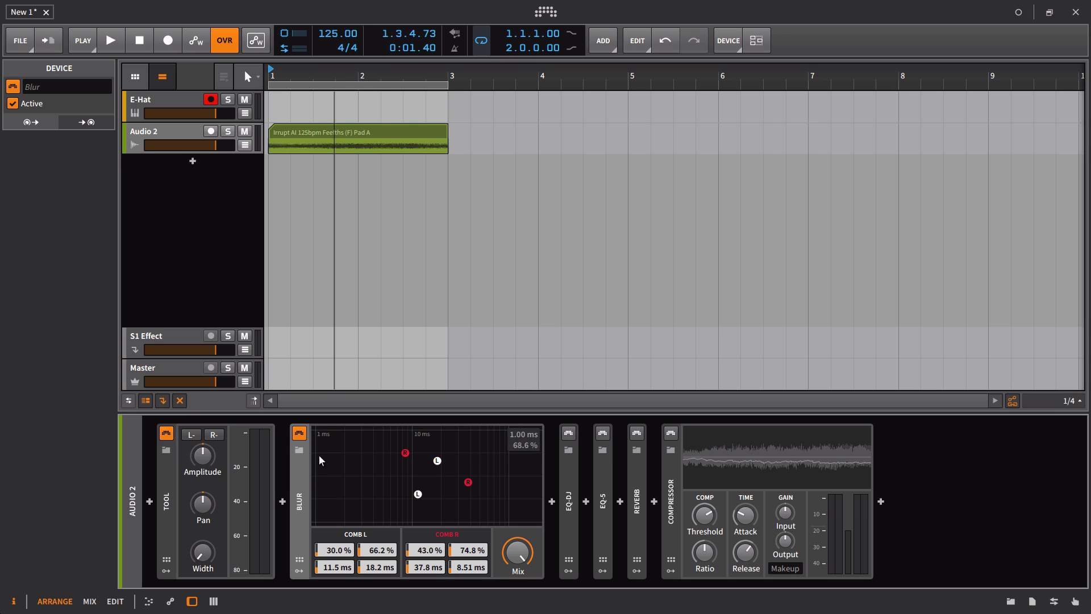
# Step: Collapse Blur, then expand and enable EQ-DJ on the Audio 2 track and play the loop through it
pyautogui.click(299, 475)
pyautogui.click(340, 477)
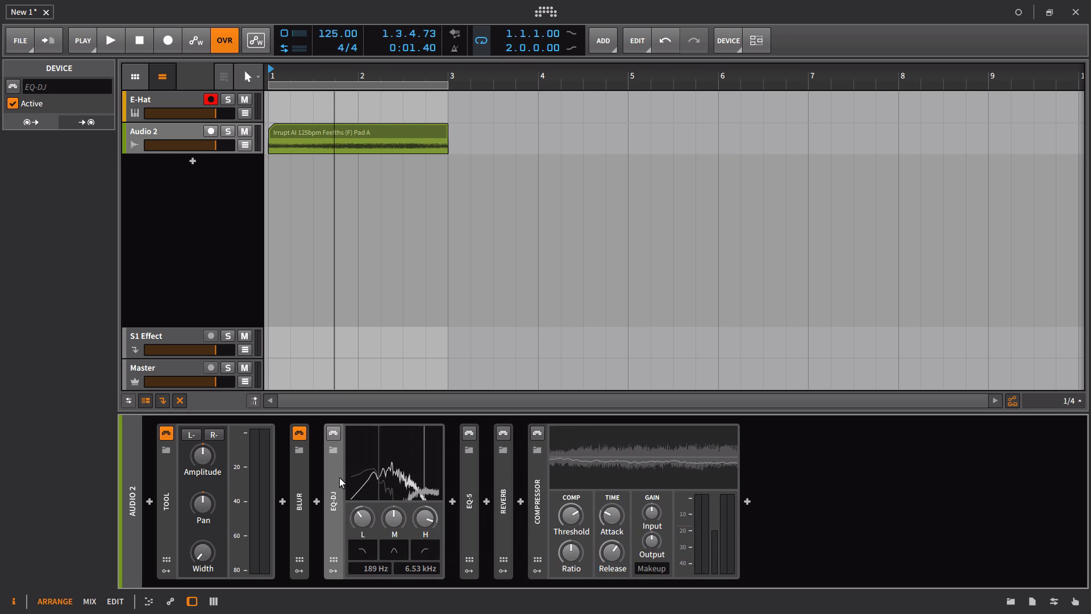
pyautogui.click(334, 434)
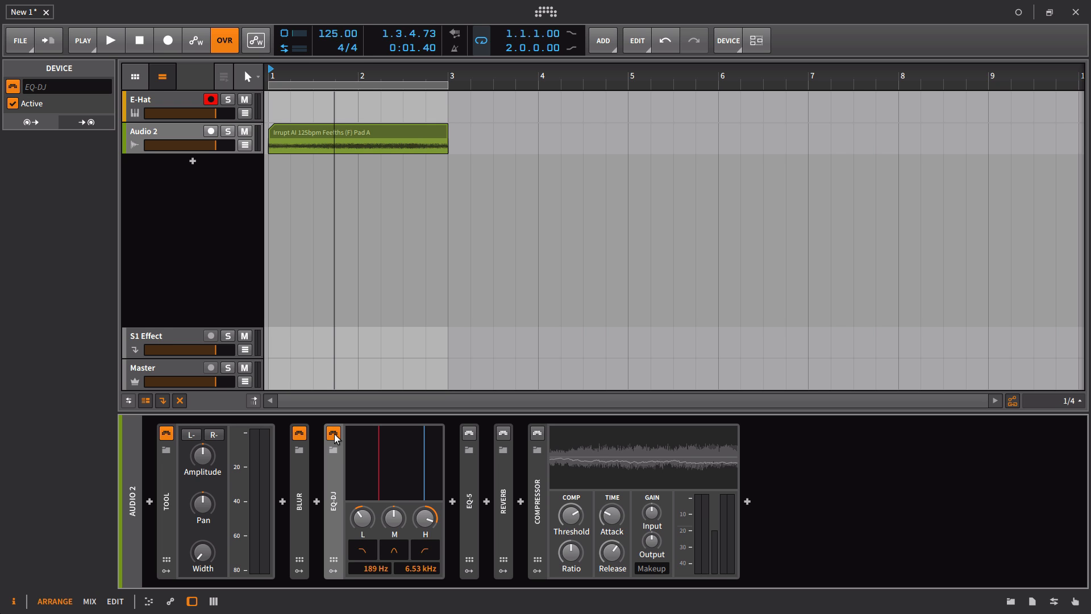
pyautogui.press('space')
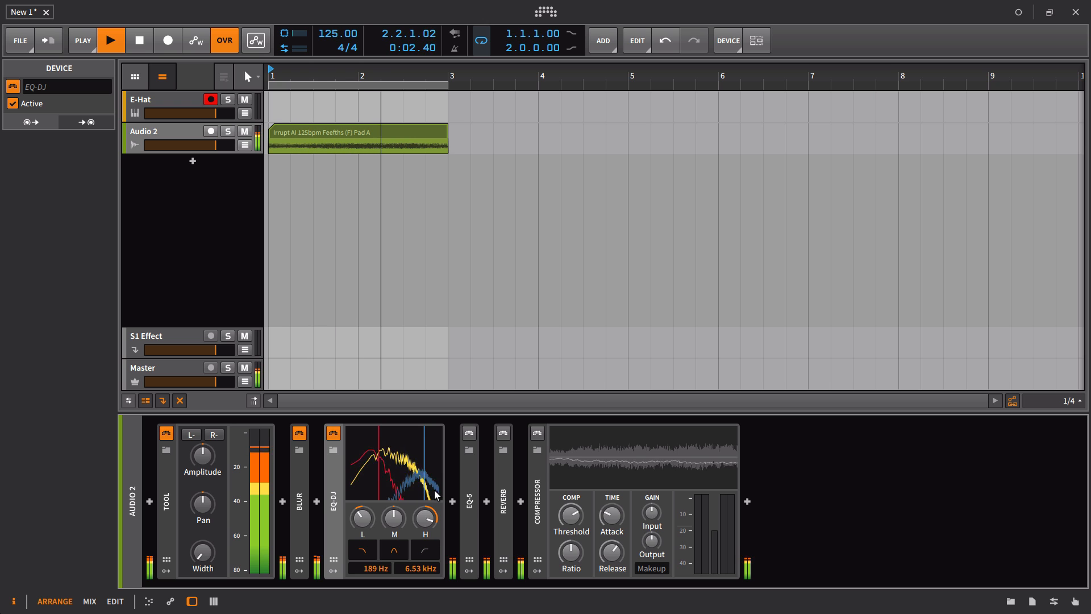
# Step: Reset EQ-DJ's high-band gain to its default, lower the high crossover frequency to 2.21 kHz, and stop playback
pyautogui.moveTo(425, 517)
pyautogui.mouseDown()
pyautogui.moveTo(425, 540)
pyautogui.moveTo(425, 517)
pyautogui.mouseUp()
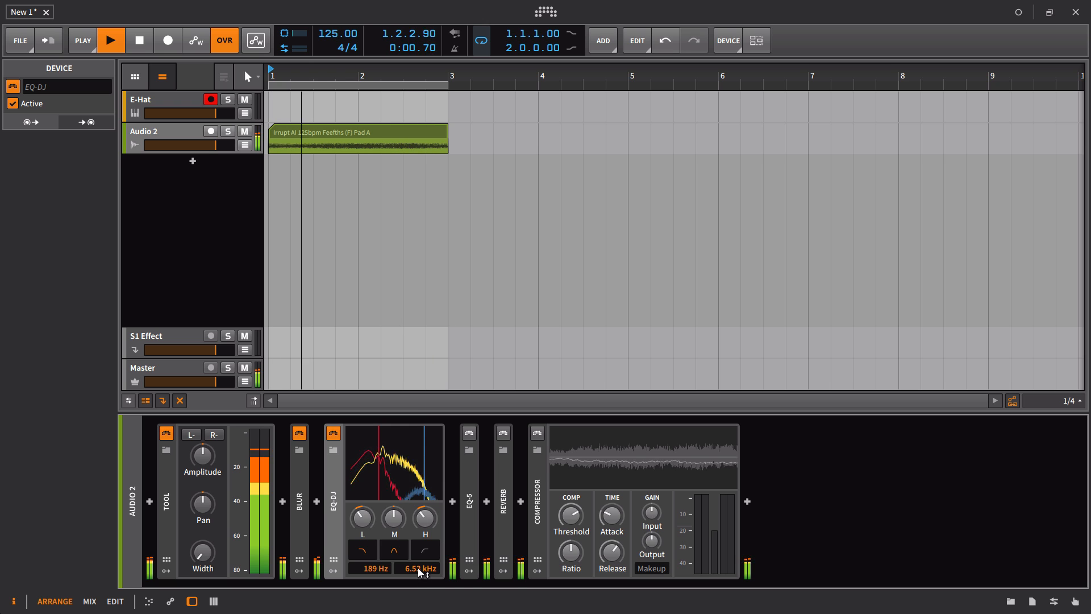
pyautogui.moveTo(420, 568); pyautogui.dragTo(421, 589)
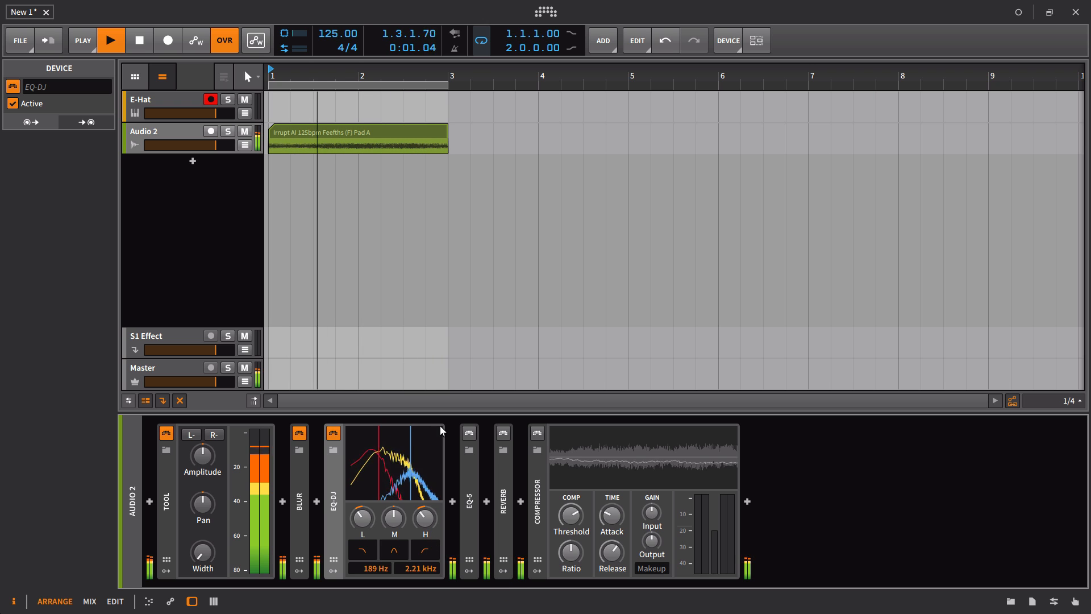
pyautogui.press('space')
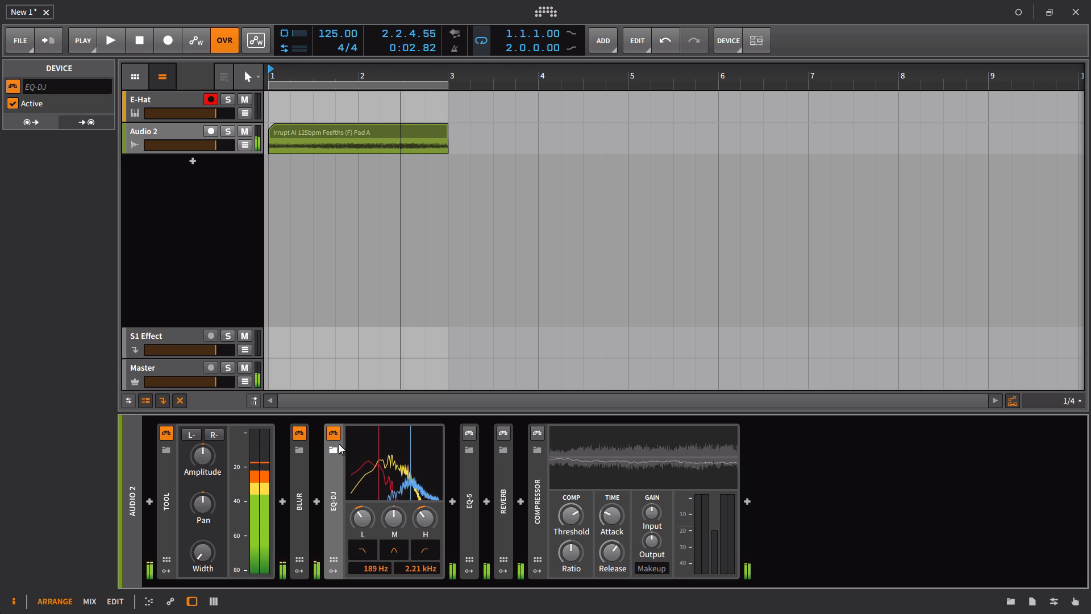
# Step: Expand and enable EQ-5 on the Audio 2 track and play the loop through it
pyautogui.doubleClick(469, 466)
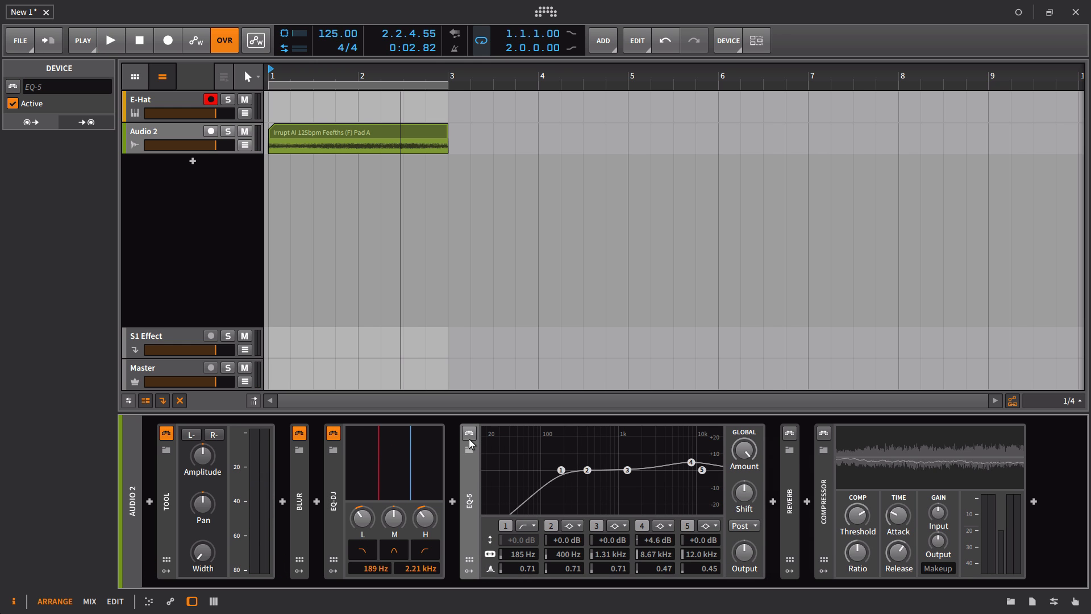
pyautogui.click(469, 435)
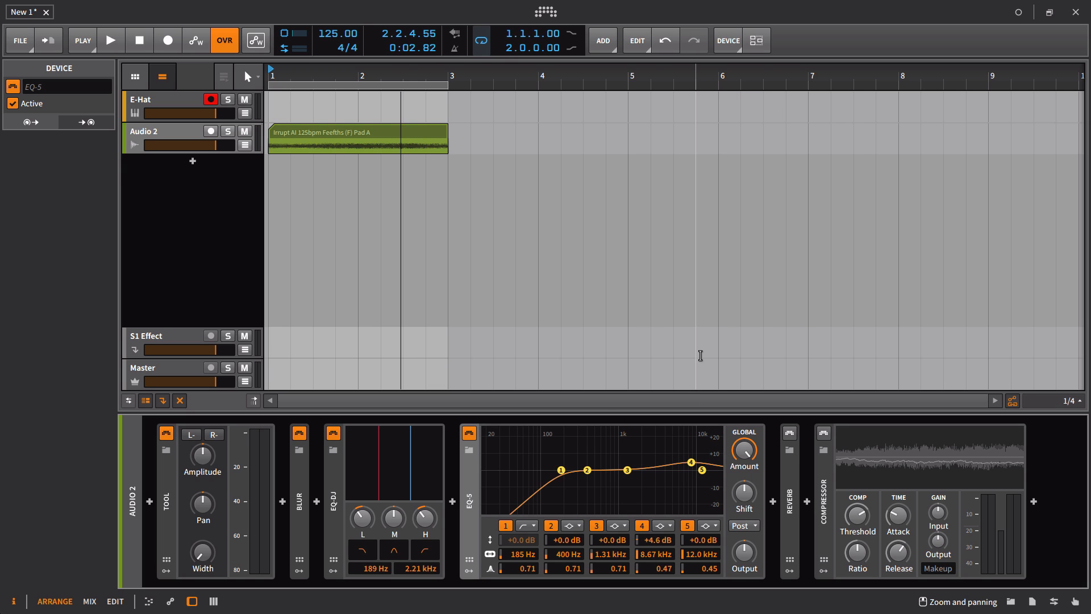
pyautogui.press('space')
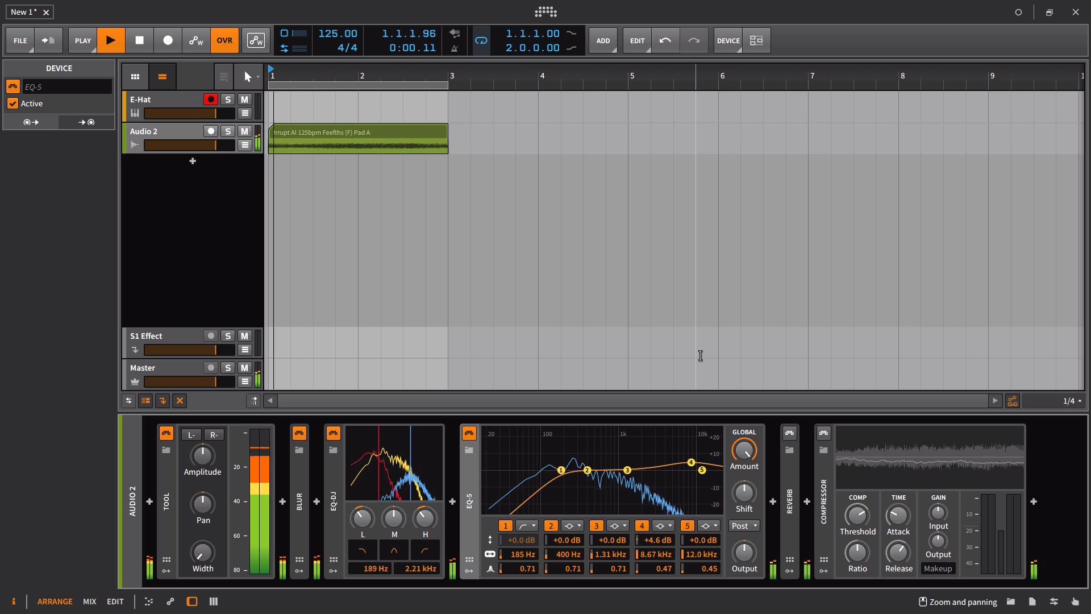
# Step: Compare EQ-5's Both, Post and None spectrum display modes during playback, return to Post, and stop playback
pyautogui.click(745, 524)
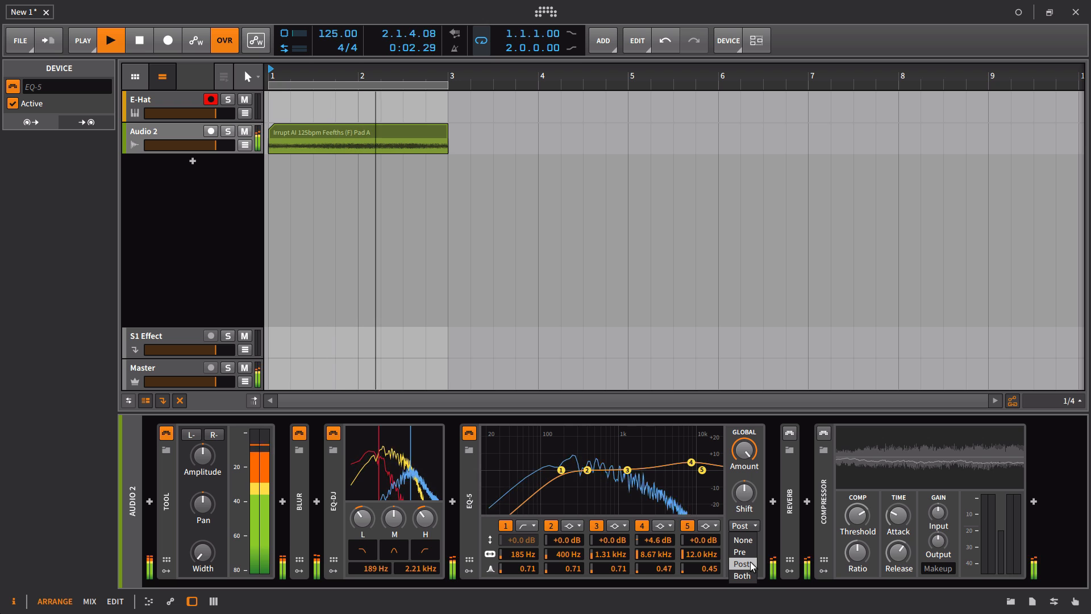
pyautogui.click(742, 575)
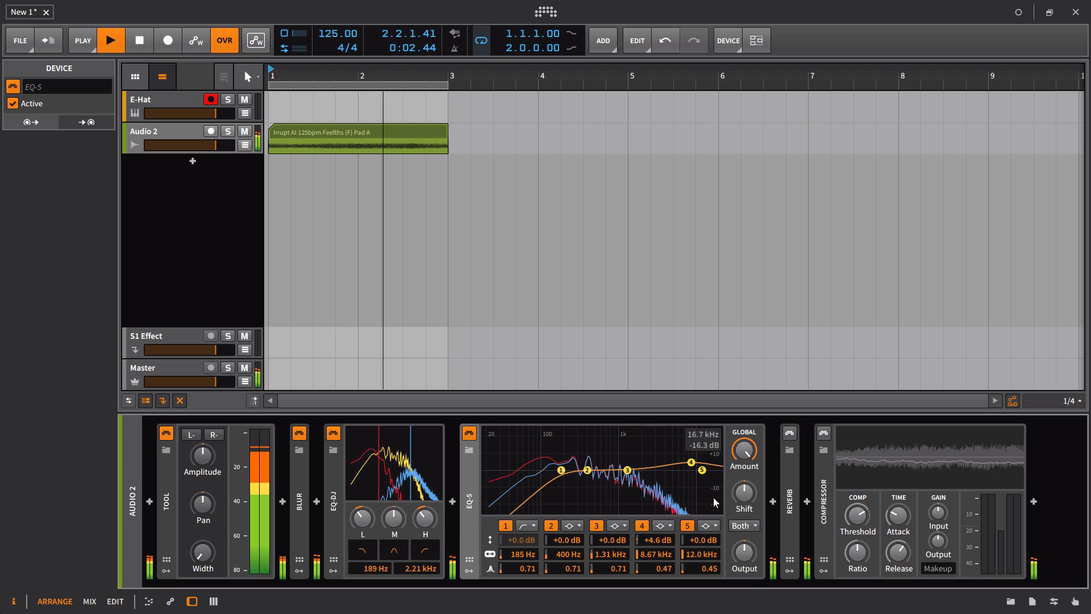
pyautogui.click(754, 526)
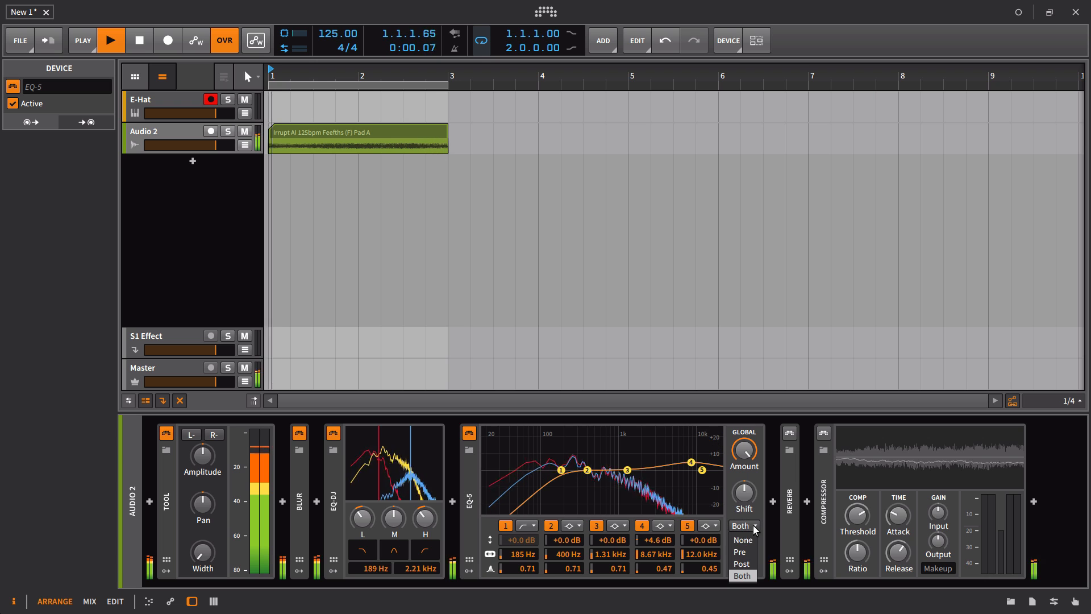
pyautogui.click(751, 563)
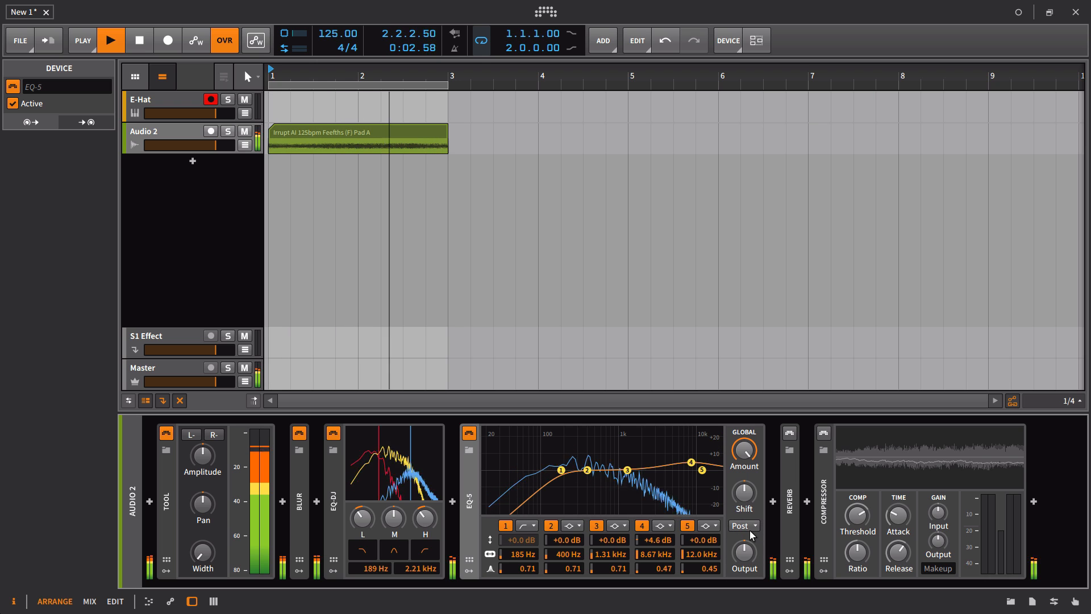
pyautogui.click(749, 527)
pyautogui.click(750, 539)
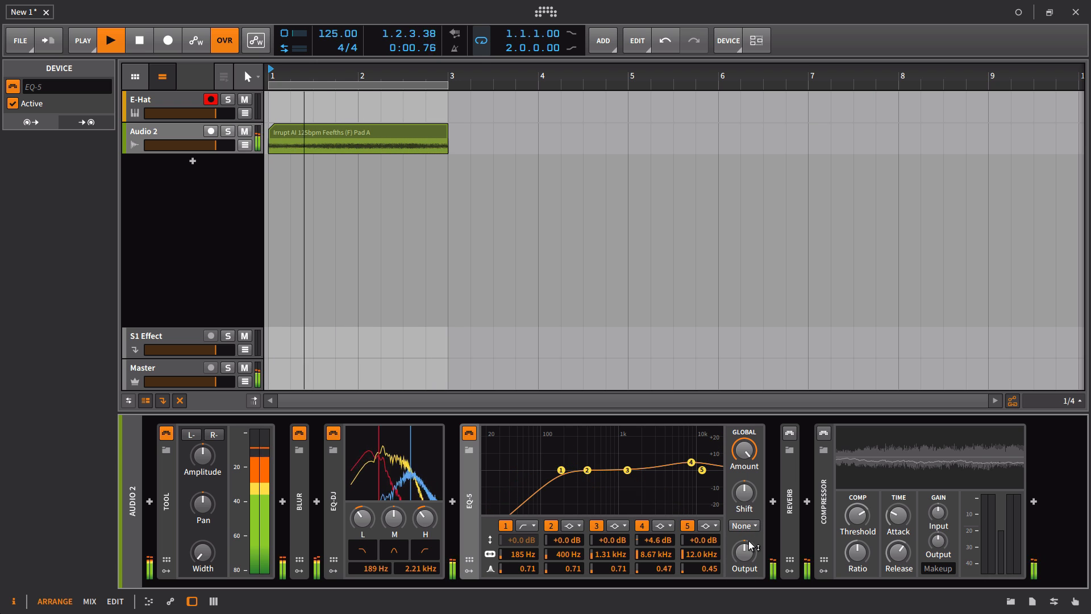
pyautogui.click(749, 525)
pyautogui.click(750, 560)
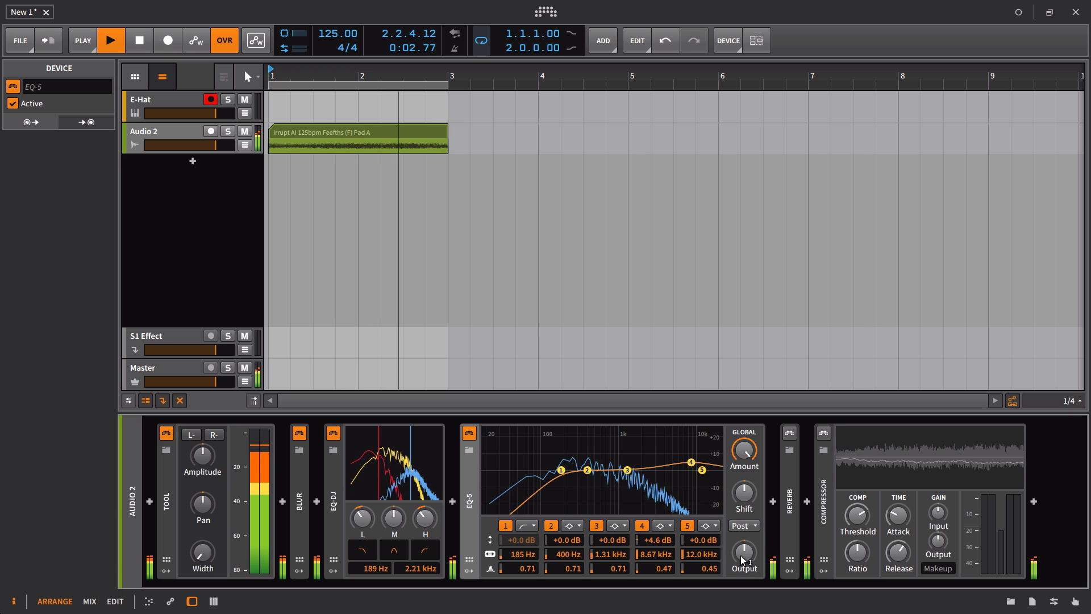
pyautogui.press('space')
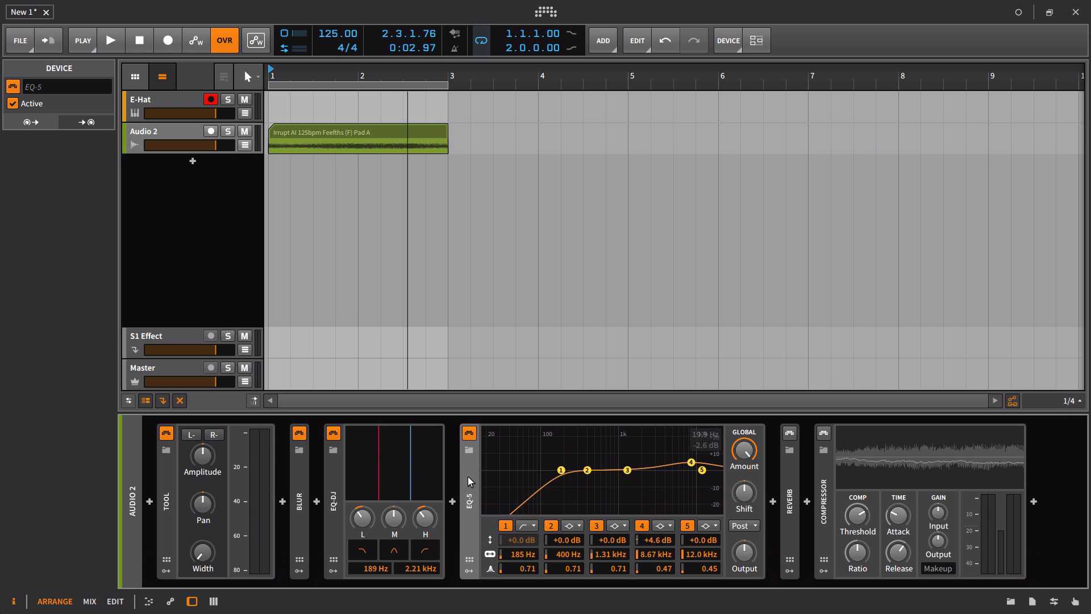
# Step: Collapse EQ-5, expand Reverb, and raise its low-band decay multiplier to 1.48 X
pyautogui.click(469, 488)
pyautogui.click(508, 480)
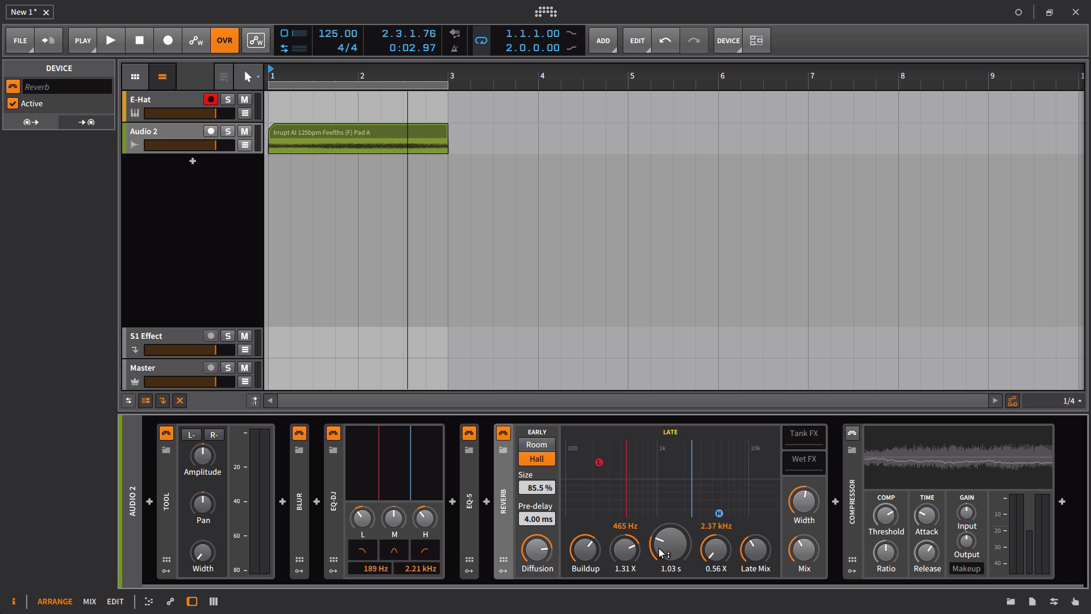
pyautogui.moveTo(671, 546)
pyautogui.moveTo(720, 514)
pyautogui.mouseDown()
pyautogui.moveTo(711, 504)
pyautogui.moveTo(740, 505)
pyautogui.moveTo(718, 504)
pyautogui.moveTo(720, 525)
pyautogui.mouseUp()
pyautogui.click(712, 534)
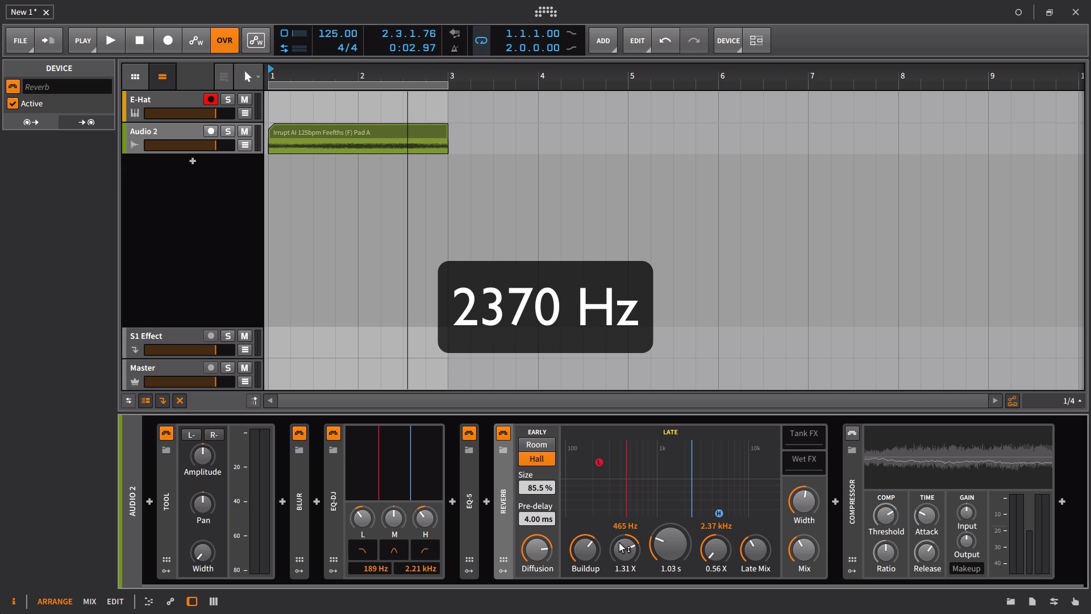
pyautogui.moveTo(622, 548); pyautogui.dragTo(622, 541)
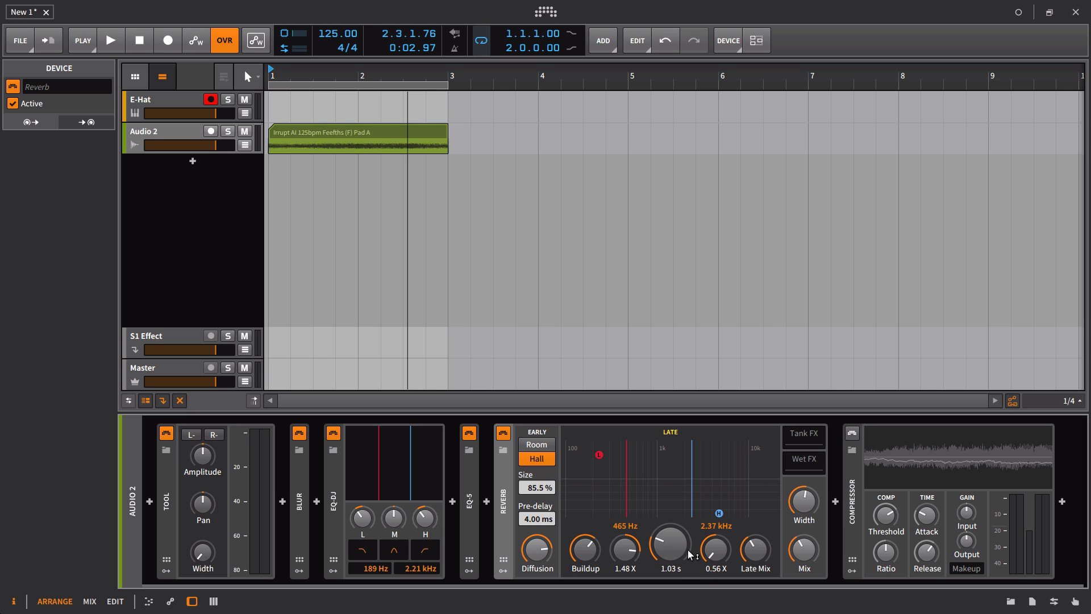
# Step: Play the loop, set Reverb's Mix to 54.2 % and its high crossover to 1.83 kHz, and stop playback
pyautogui.moveTo(690, 554)
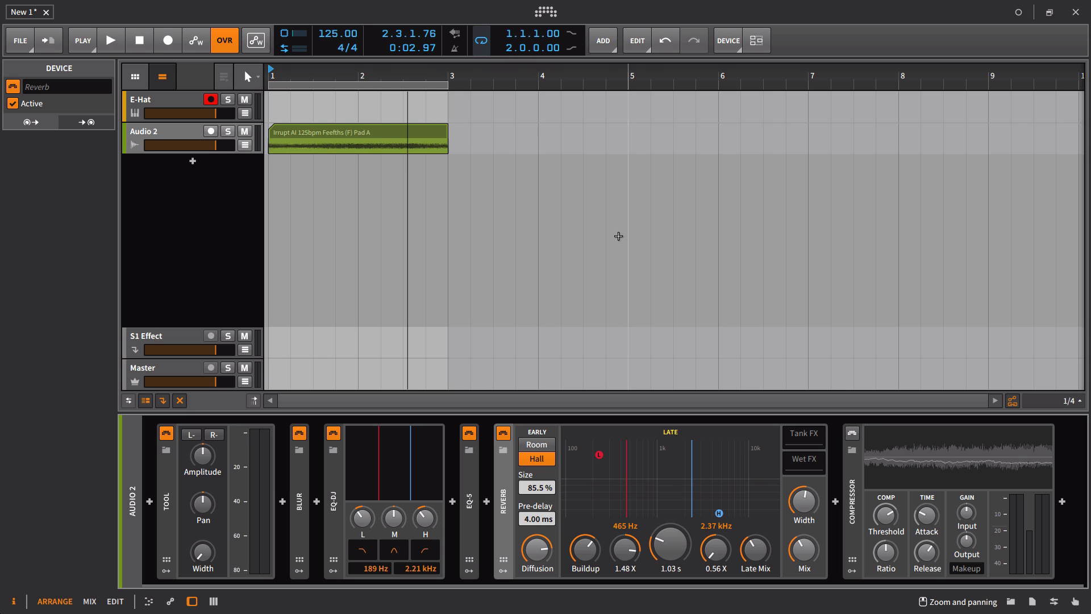
pyautogui.press('space')
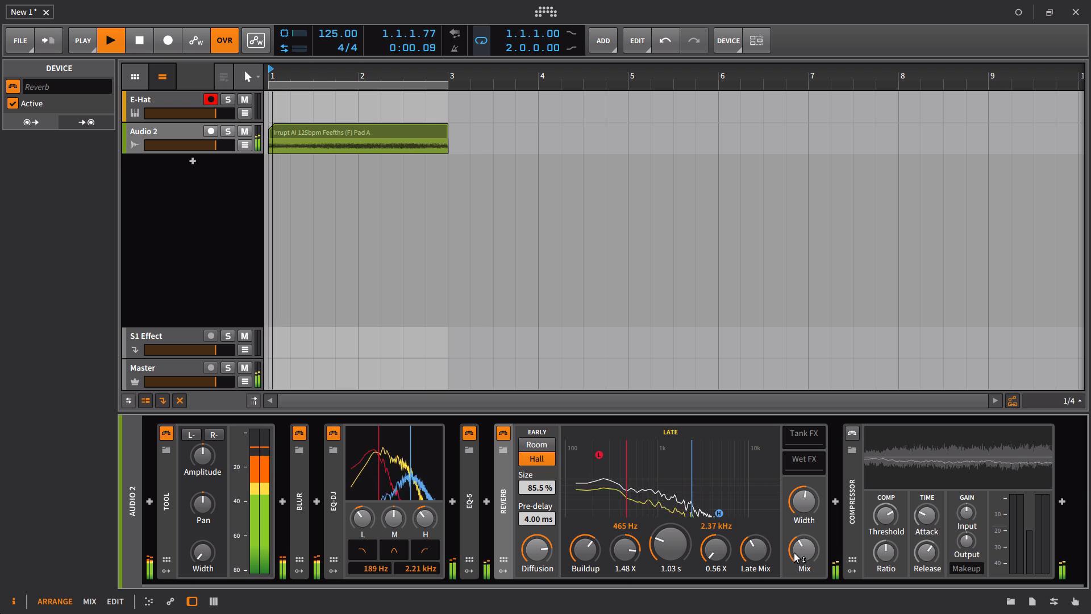
pyautogui.moveTo(801, 553); pyautogui.dragTo(801, 532)
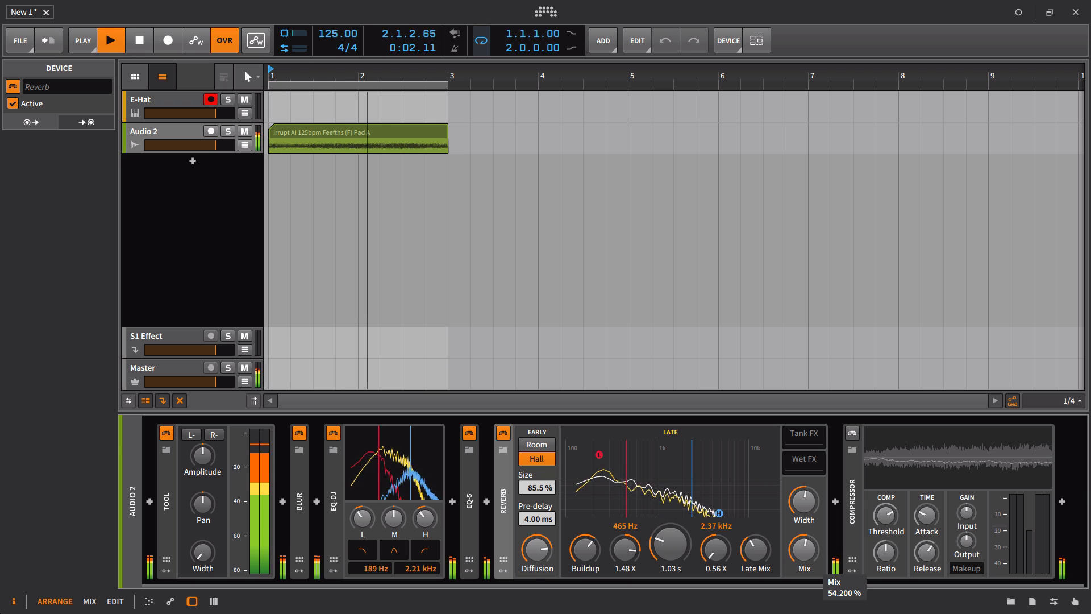
pyautogui.moveTo(719, 513); pyautogui.dragTo(708, 524)
pyautogui.press('space')
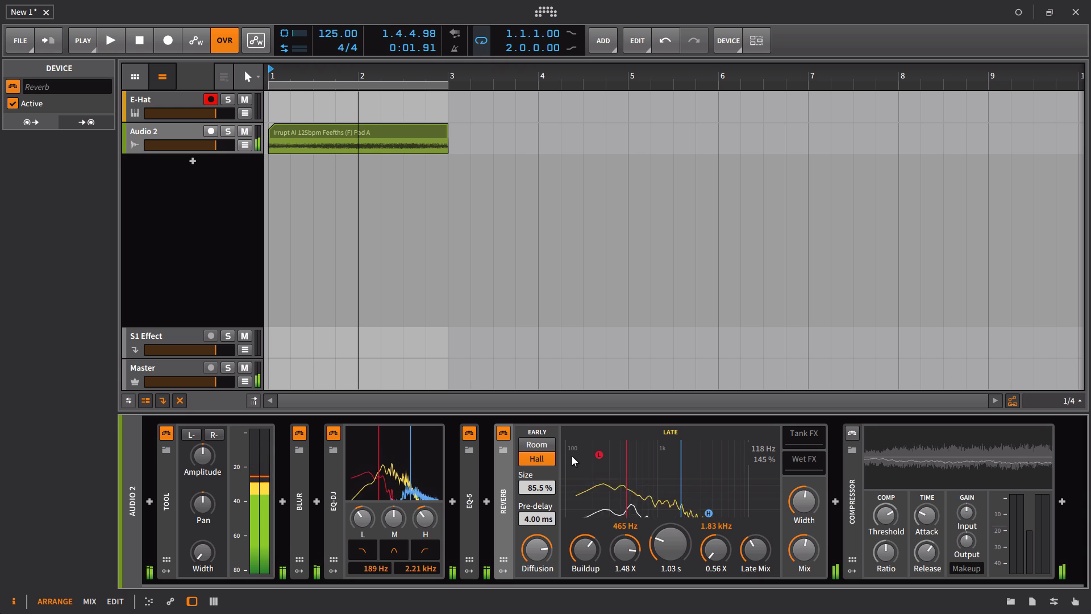
# Step: Enable the Compressor on the Audio 2 track and collapse Reverb
pyautogui.hscroll(1, 795, 481)
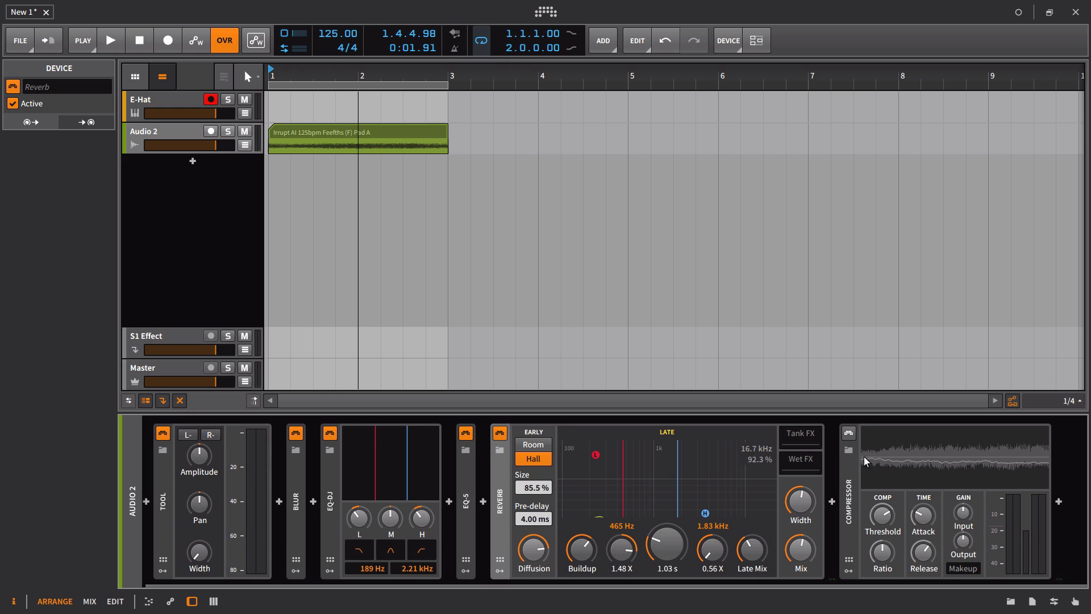
pyautogui.click(850, 435)
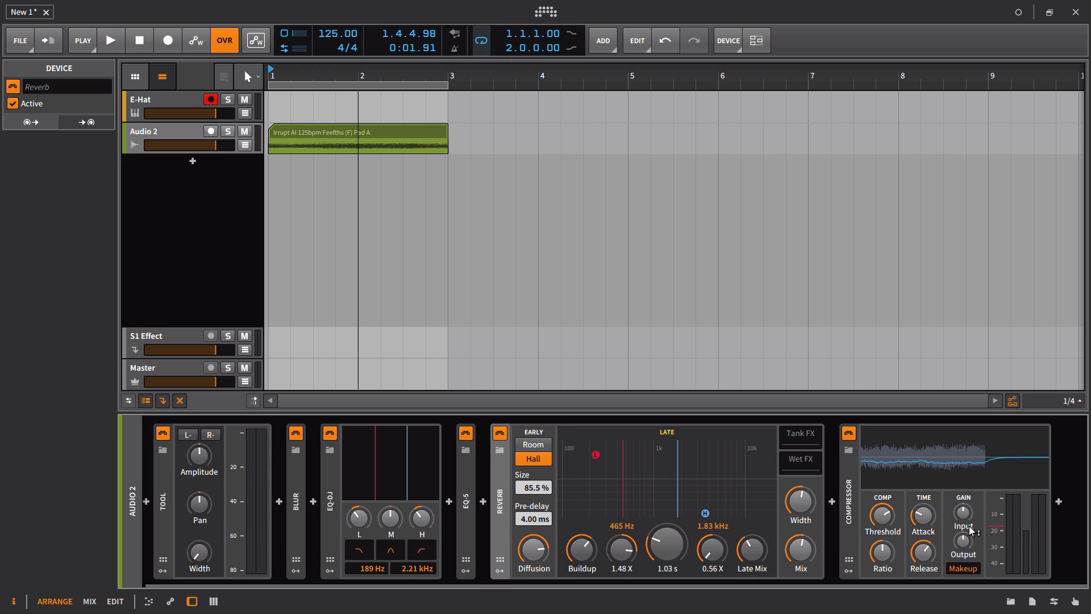
pyautogui.click(501, 499)
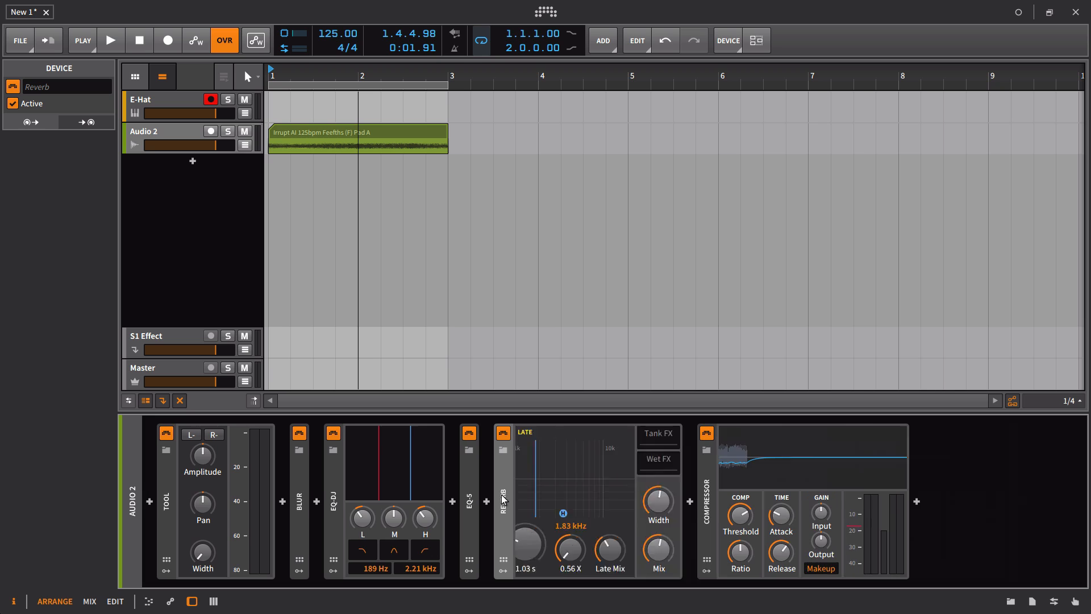
# Step: Adjust the Compressor's threshold directly on its level meter scale, before and during loop playback
pyautogui.moveTo(687, 531); pyautogui.dragTo(687, 465)
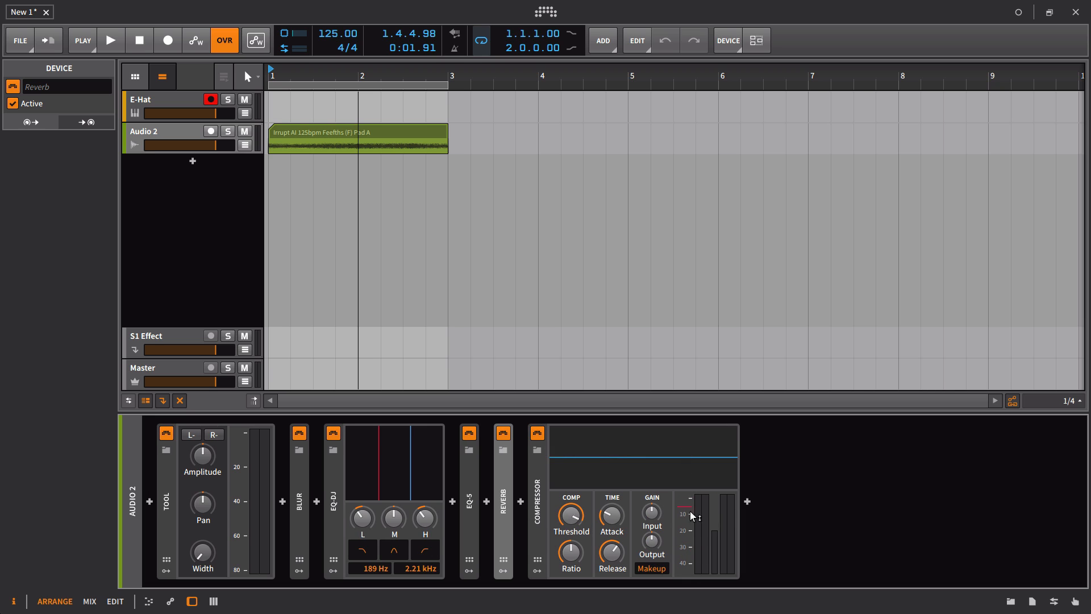
pyautogui.moveTo(692, 516)
pyautogui.mouseDown()
pyautogui.moveTo(692, 561)
pyautogui.moveTo(690, 479)
pyautogui.moveTo(679, 519)
pyautogui.moveTo(697, 526)
pyautogui.moveTo(698, 491)
pyautogui.moveTo(694, 524)
pyautogui.mouseUp()
pyautogui.press('space')
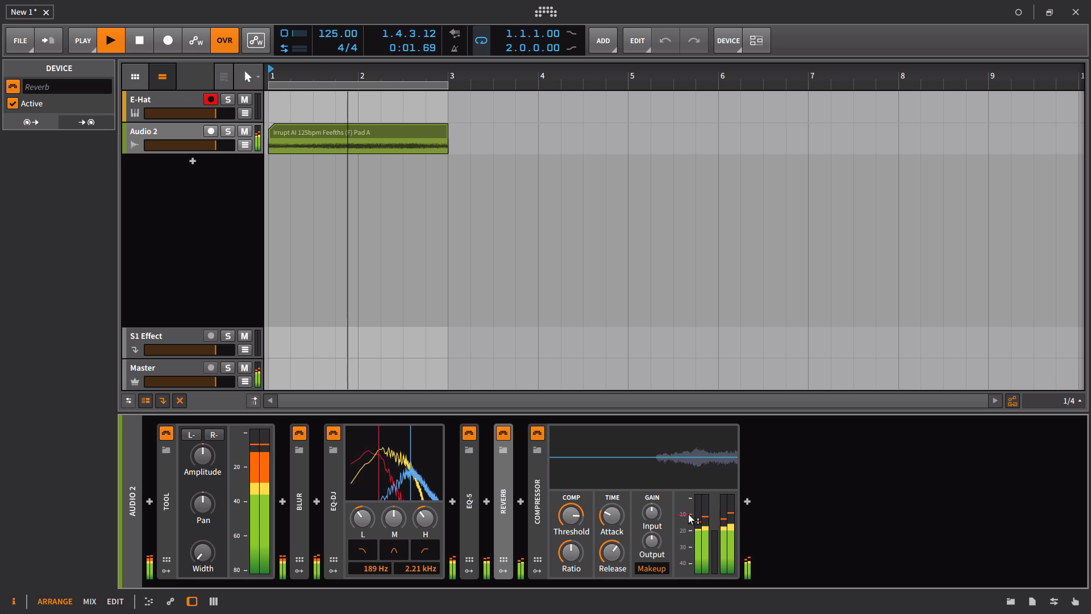
pyautogui.moveTo(689, 517); pyautogui.dragTo(690, 530)
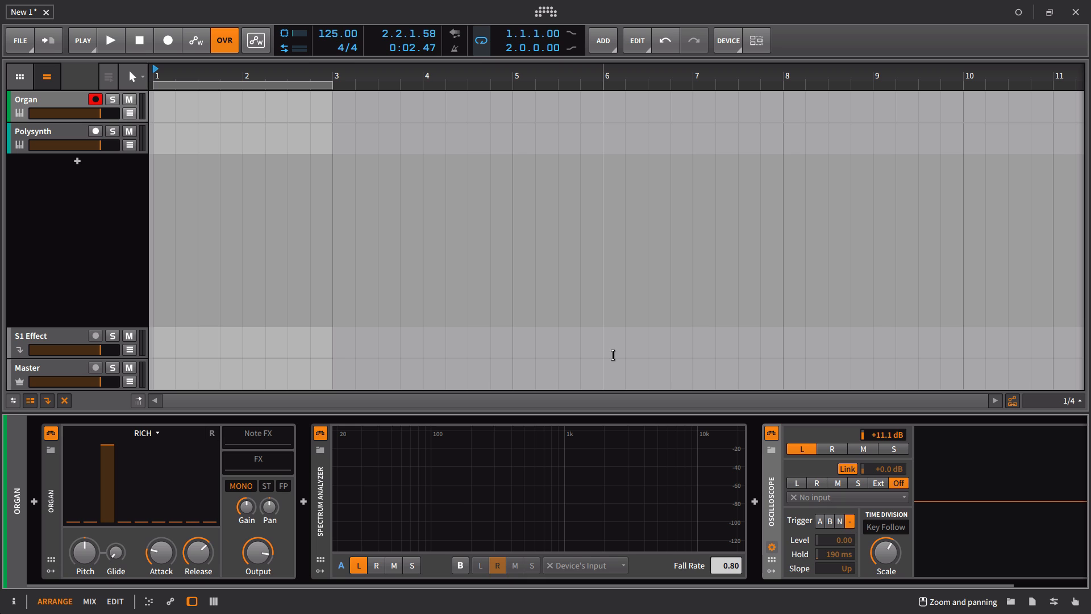
# Step: Try raising the Organ's fourth, fifth and sixth drawbars in RICH mode, and return them to zero
pyautogui.click(151, 434)
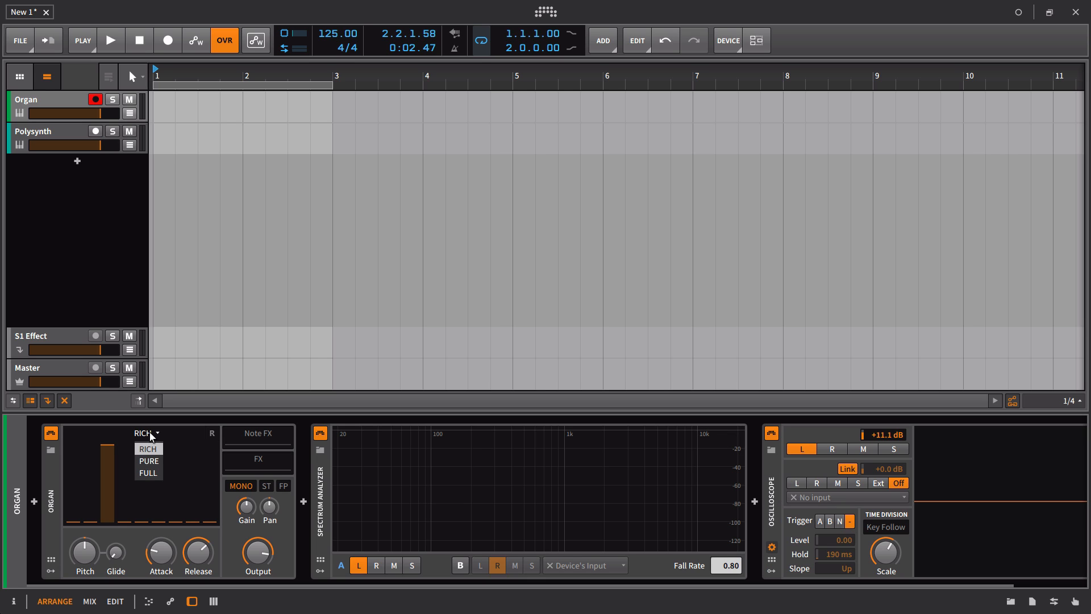
pyautogui.click(197, 441)
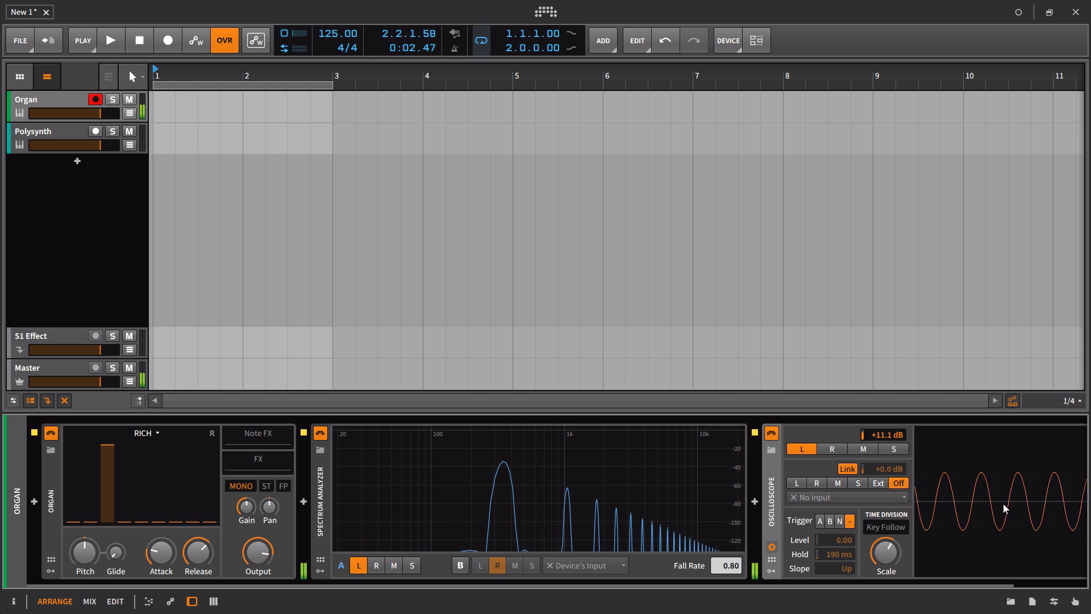
pyautogui.moveTo(129, 521); pyautogui.dragTo(129, 471)
pyautogui.moveTo(141, 520); pyautogui.dragTo(160, 510)
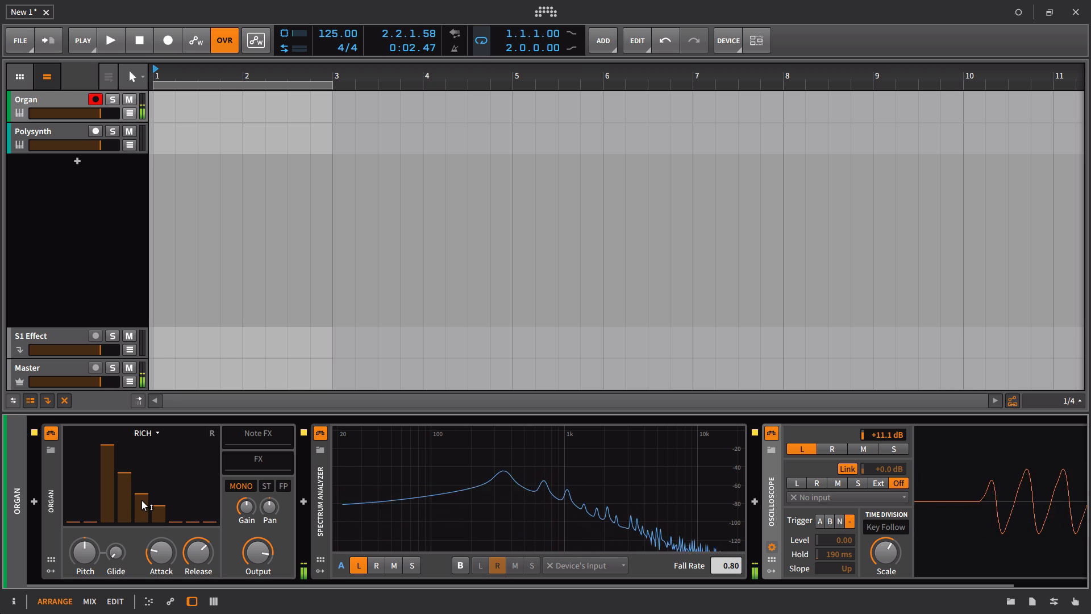
pyautogui.moveTo(125, 477); pyautogui.dragTo(159, 524)
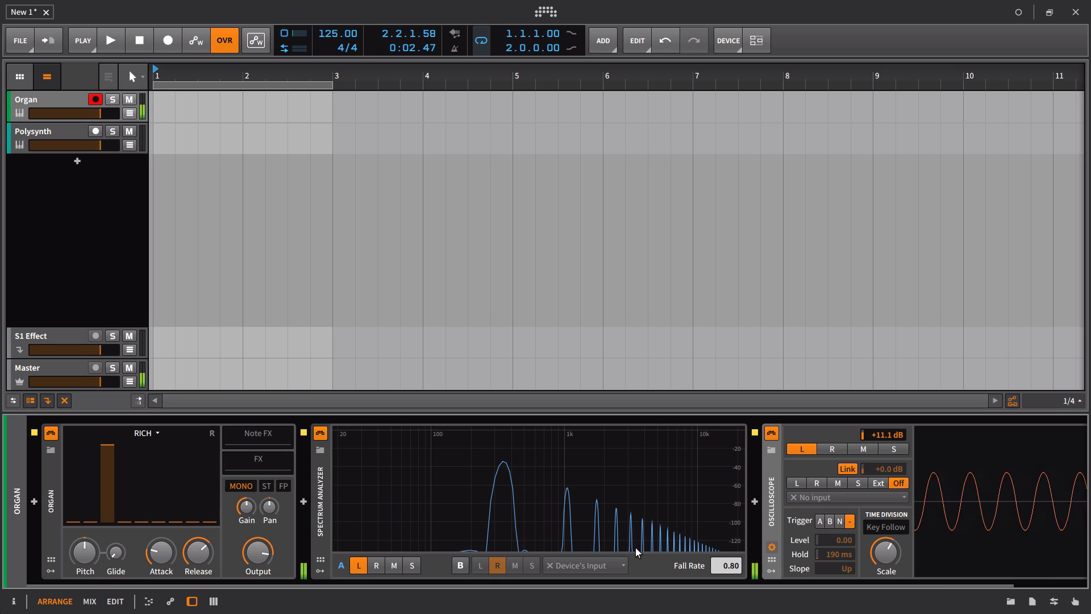
# Step: Switch the Organ's mode from RICH to PURE, compare its spectrum and waveform, and raise the sixth drawbar to about half
pyautogui.hscroll(2, 639, 554)
pyautogui.hscroll(-2, 653, 550)
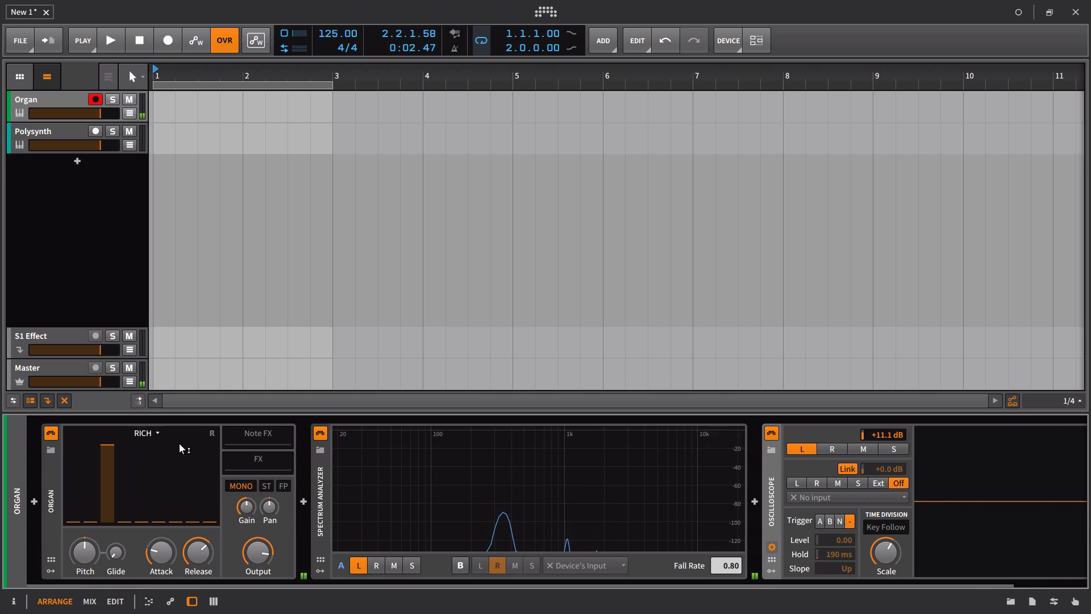
pyautogui.click(145, 433)
pyautogui.click(148, 461)
pyautogui.hscroll(2, 648, 510)
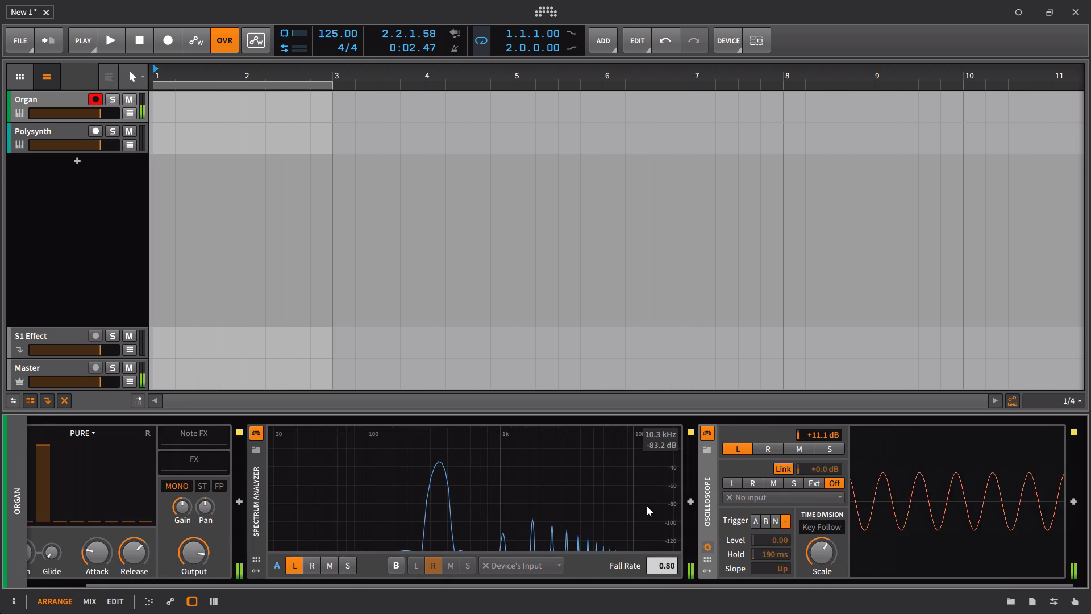
pyautogui.hscroll(-1, 604, 460)
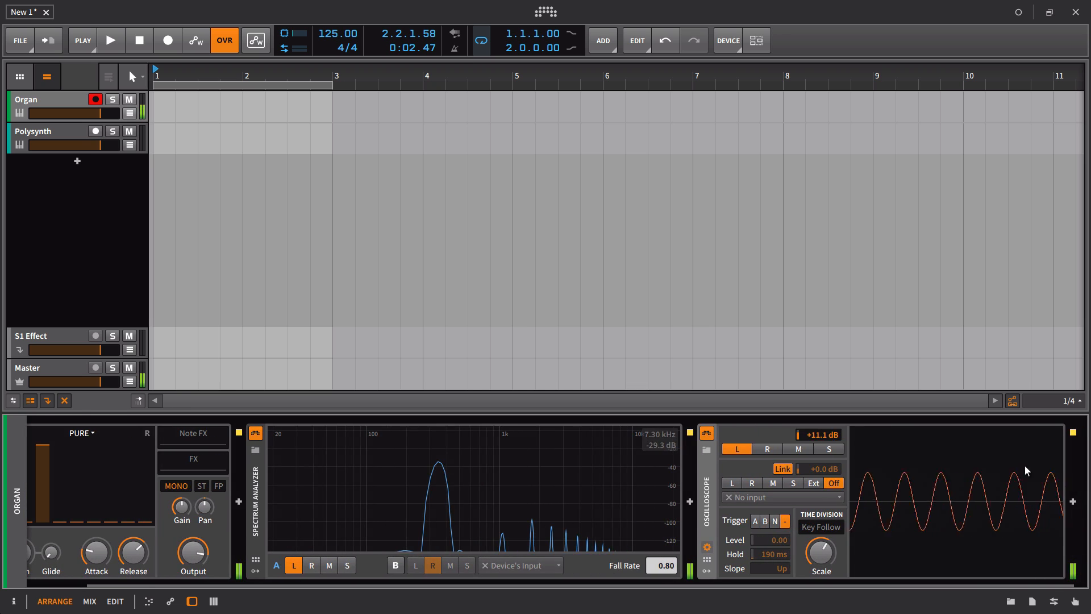
pyautogui.hscroll(-2, 937, 475)
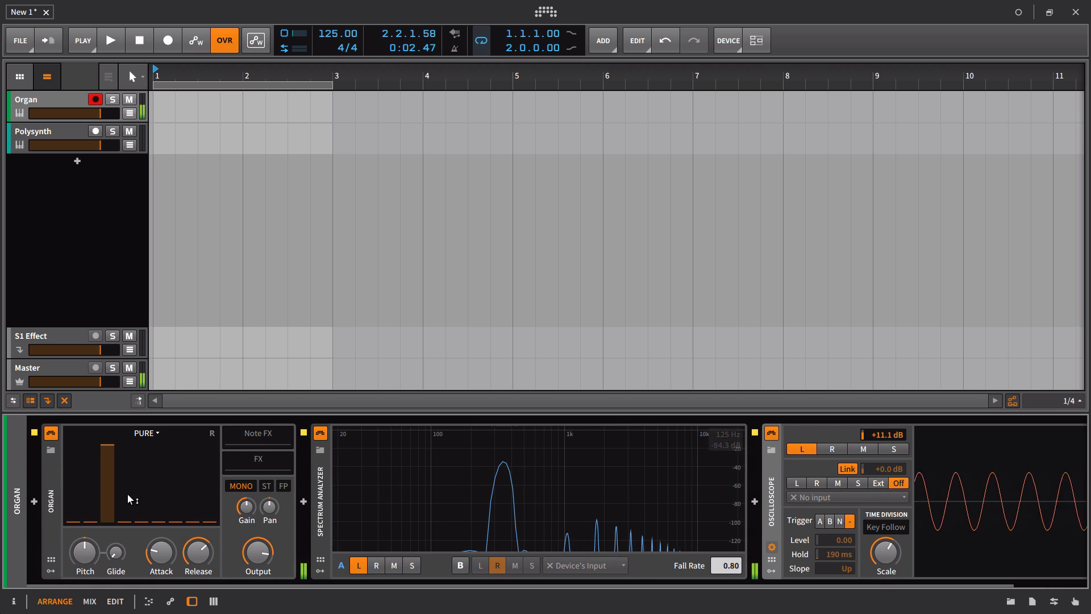
pyautogui.moveTo(159, 521); pyautogui.dragTo(159, 485)
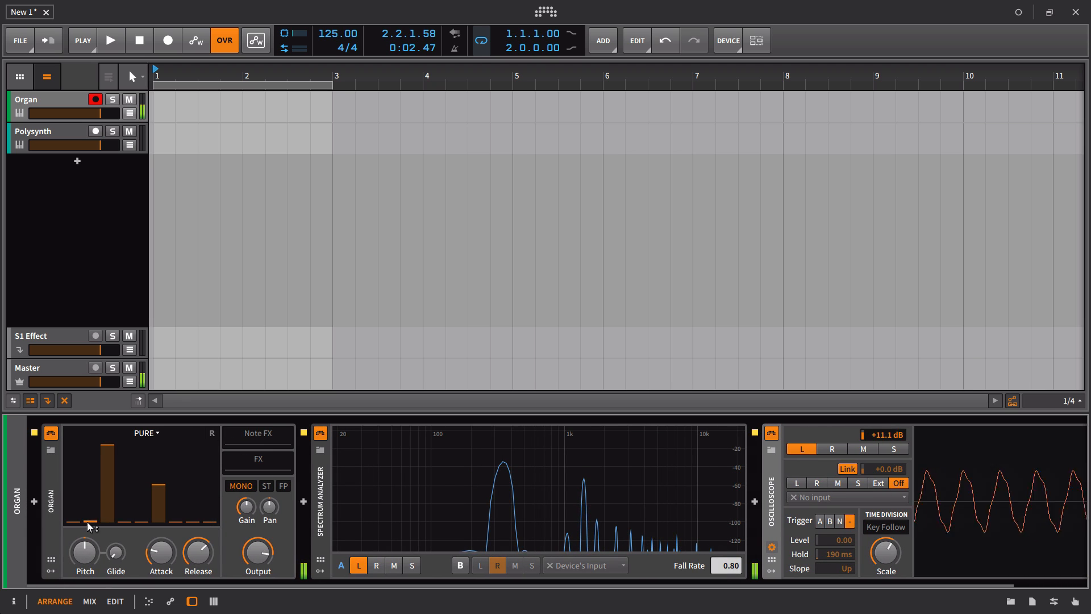
# Step: Try raising the Organ's Sub drawbar to about -8.9 dB, then return both it and the 15th drawbar to zero
pyautogui.moveTo(74, 521); pyautogui.dragTo(73, 463)
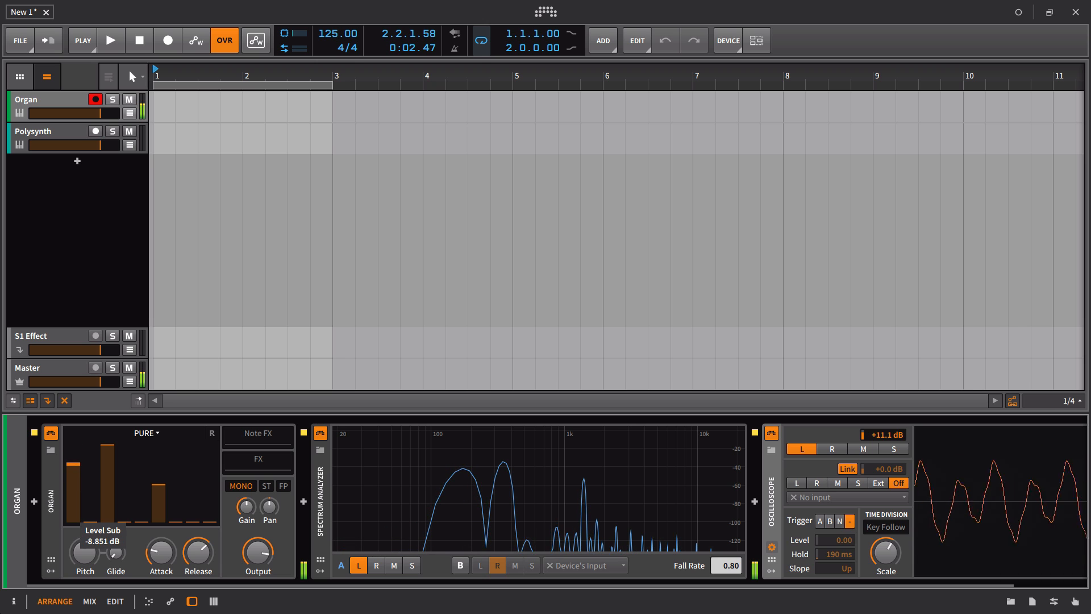
pyautogui.moveTo(74, 464); pyautogui.dragTo(88, 516)
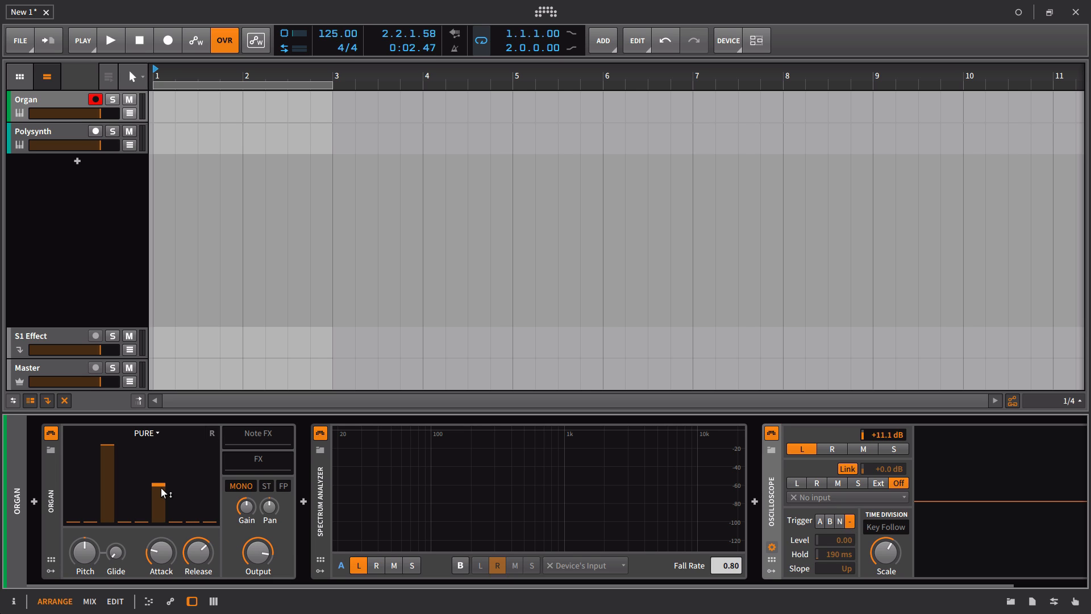
pyautogui.moveTo(162, 492)
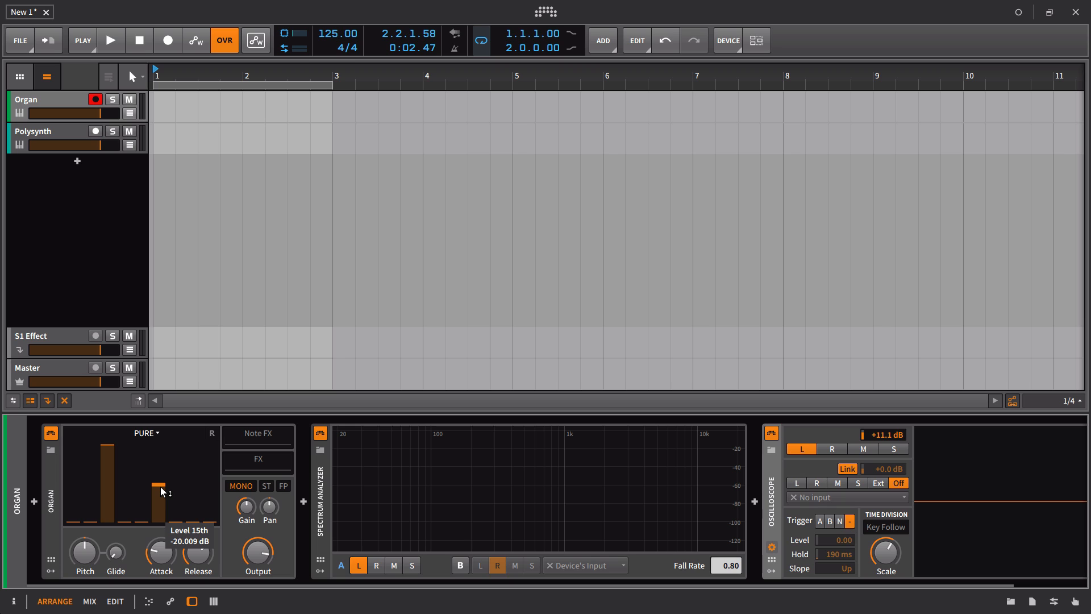
pyautogui.doubleClick(162, 492)
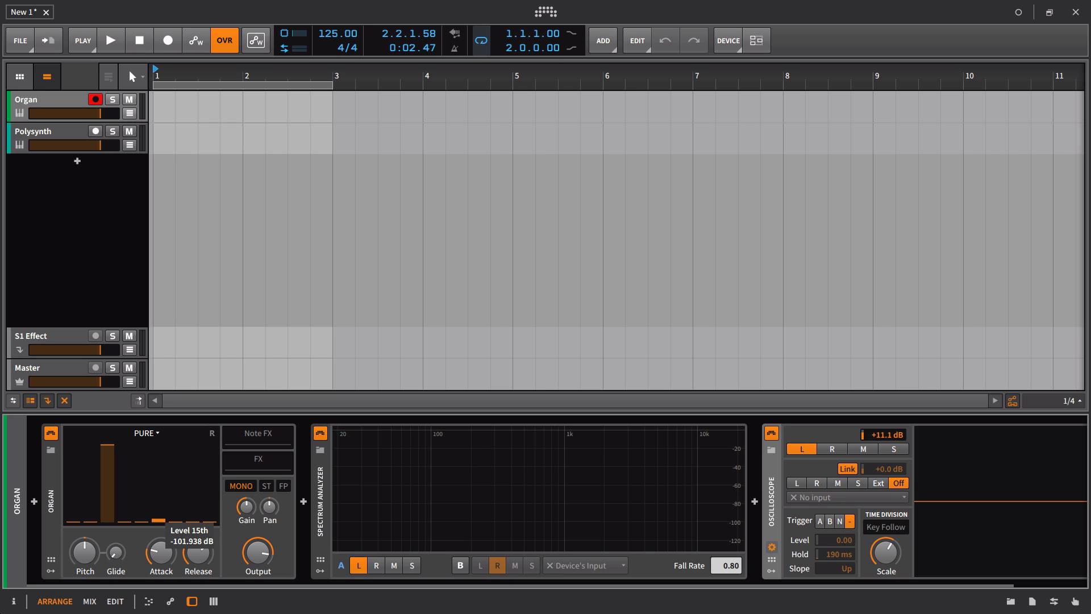
# Step: Try the Organ's FULL mode, raising the fifth and seventh drawbars partway and returning both to zero
pyautogui.click(146, 436)
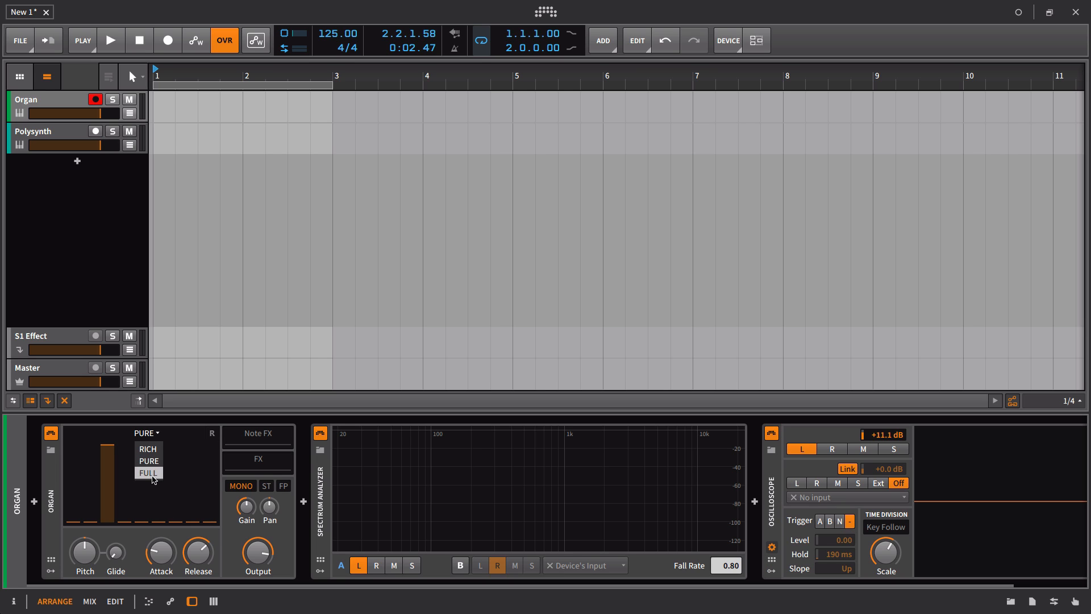
pyautogui.click(154, 480)
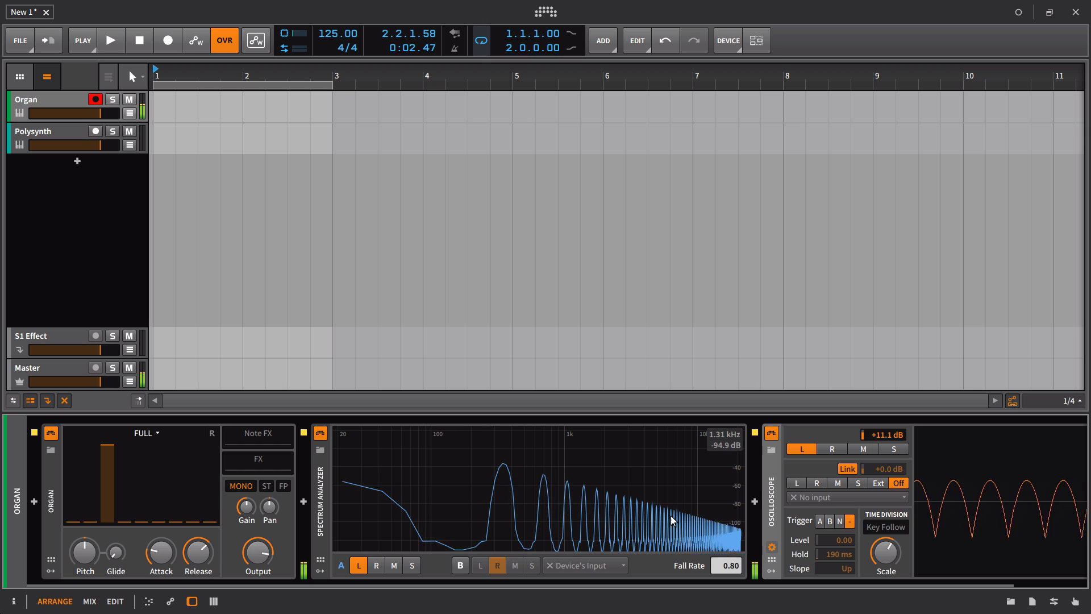
pyautogui.moveTo(131, 522); pyautogui.dragTo(141, 470)
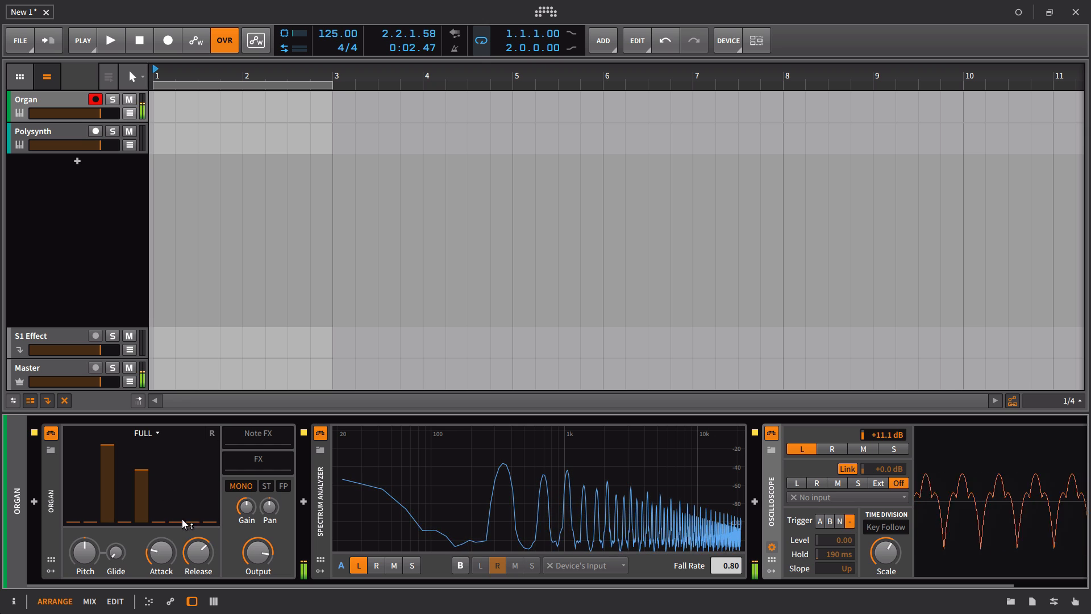
pyautogui.moveTo(175, 521); pyautogui.dragTo(178, 504)
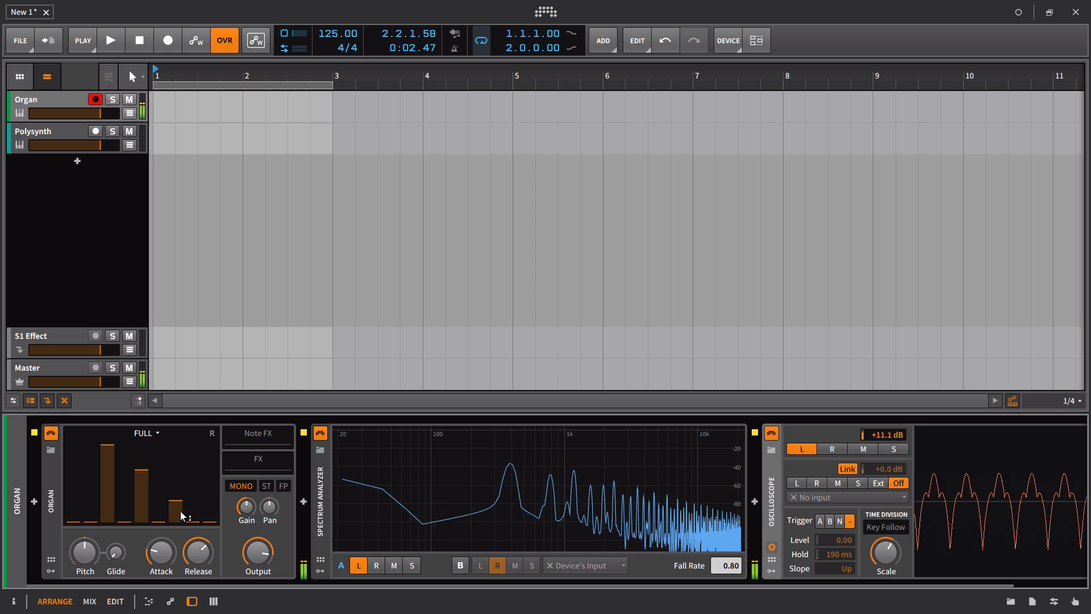
pyautogui.moveTo(180, 511)
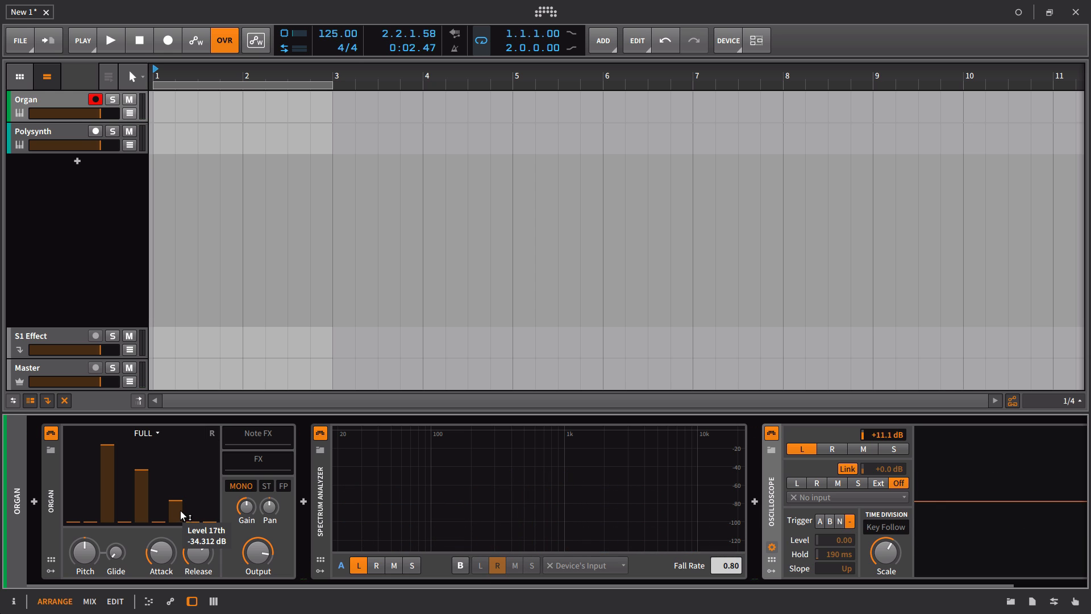
pyautogui.moveTo(179, 505); pyautogui.dragTo(179, 526)
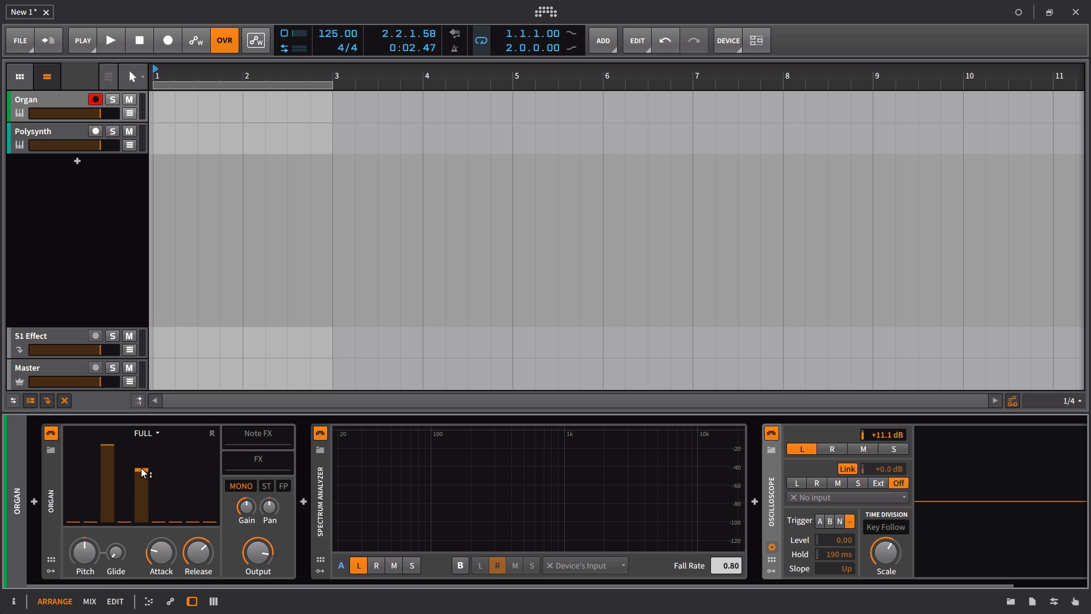
pyautogui.moveTo(142, 471); pyautogui.dragTo(142, 526)
# Step: Set the Organ's mode to RICH and try adjusting its Glide amount
pyautogui.click(146, 433)
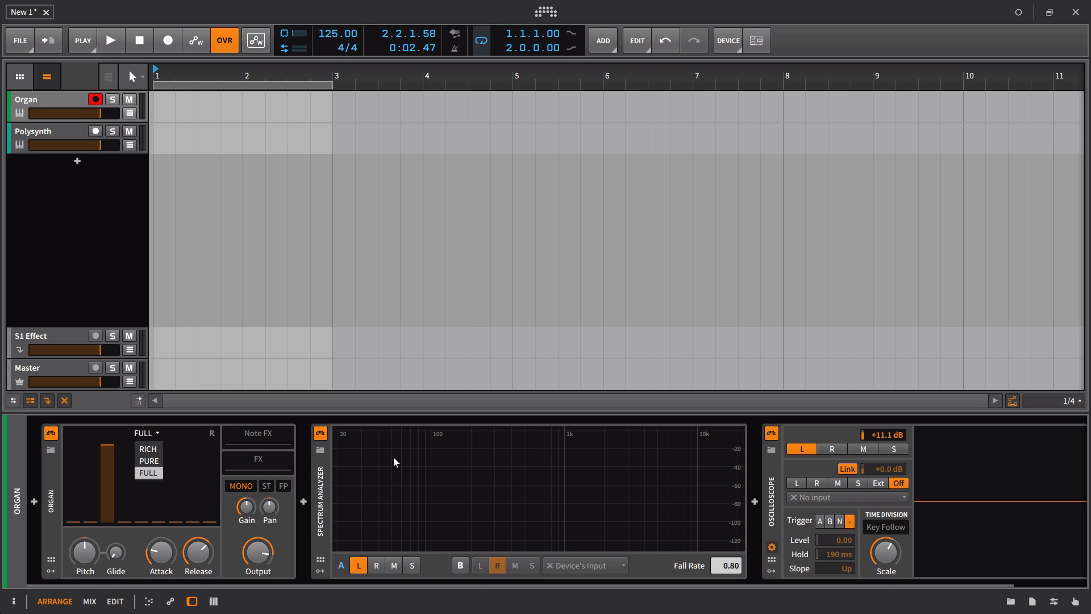
pyautogui.click(148, 449)
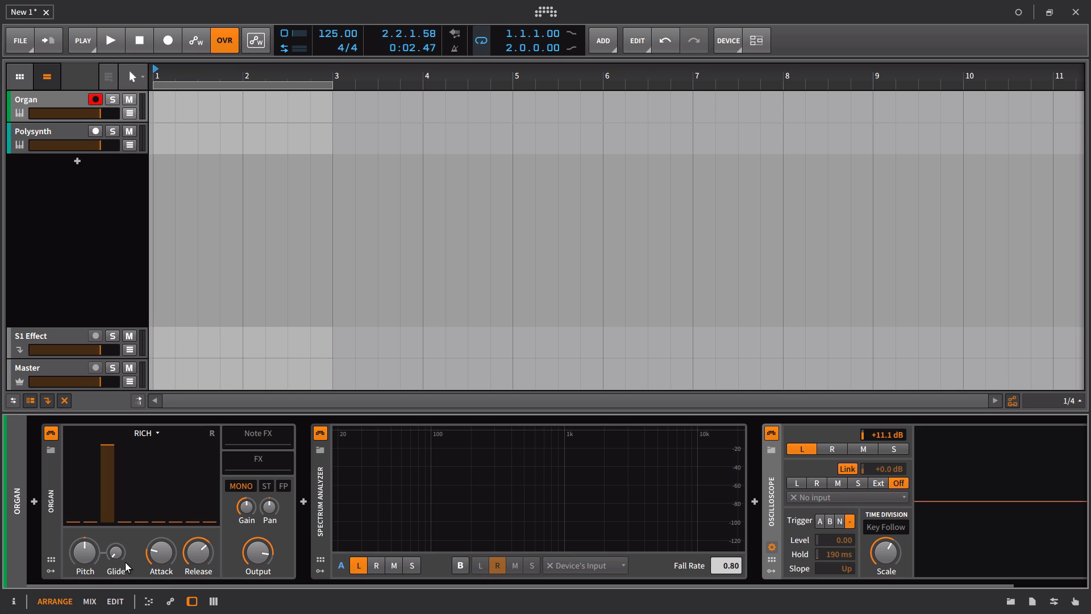
pyautogui.moveTo(117, 555); pyautogui.dragTo(140, 548)
pyautogui.moveTo(276, 548)
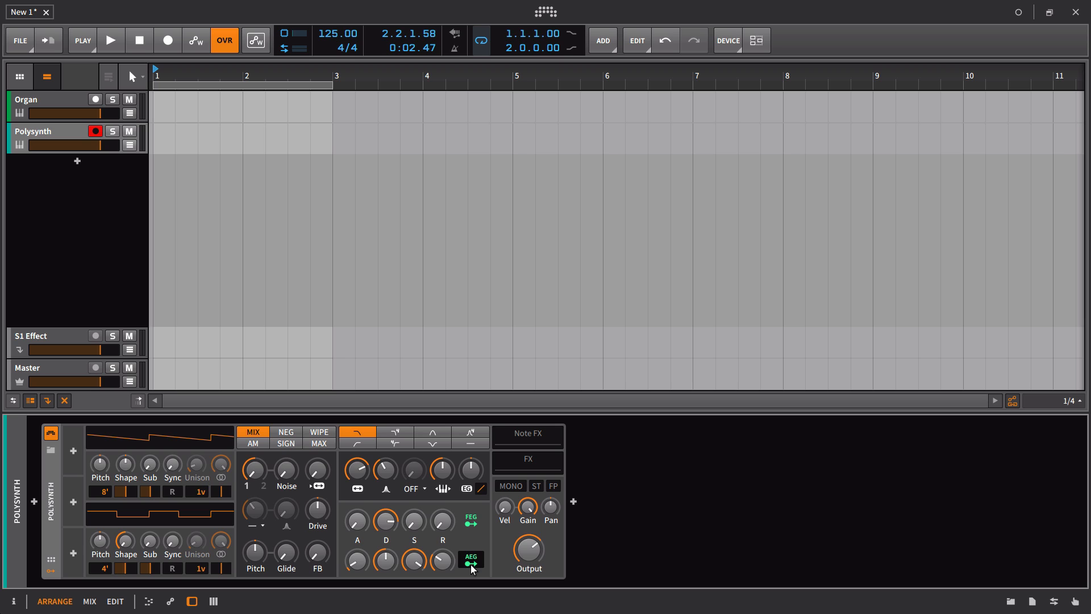
# Step: Check the modulation destinations of Polysynth's filter envelope generator, and look into its FX chain slot
pyautogui.click(468, 524)
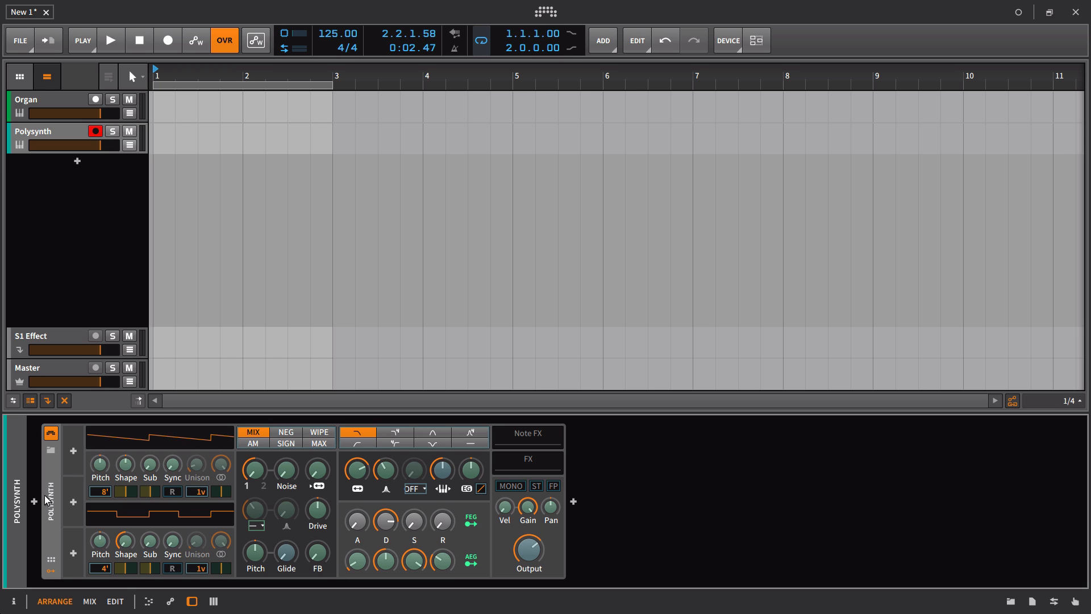
pyautogui.click(471, 522)
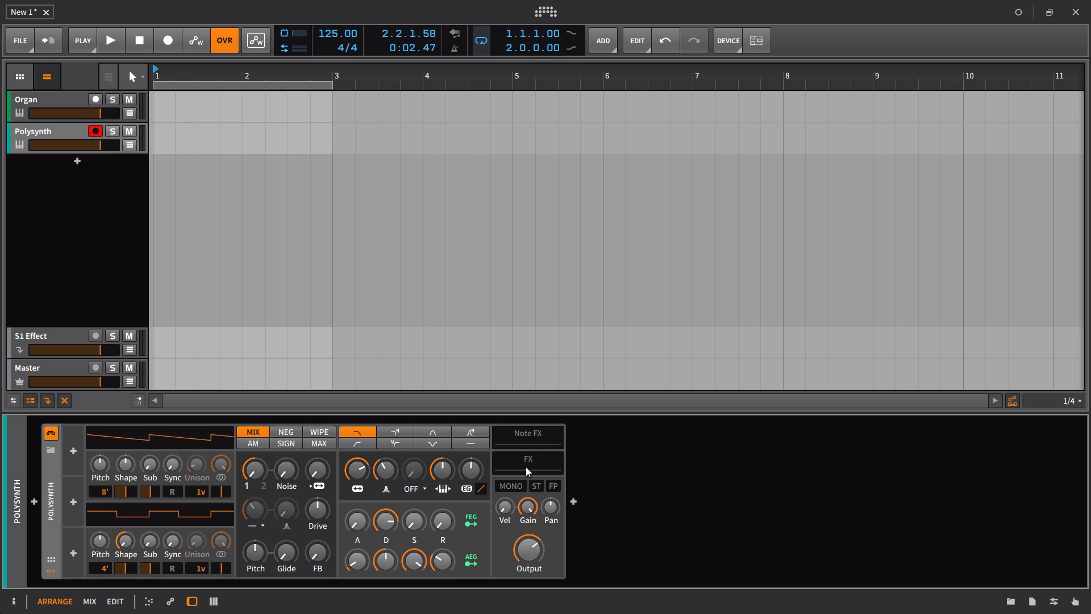
pyautogui.click(527, 466)
pyautogui.click(526, 466)
# Step: Thicken Polysynth's oscillators with 5 unison voices each and a 41.6 % OSC 1/2 mix, with oscillator 2 at 16' and -0.040 st
pyautogui.moveTo(221, 466)
pyautogui.mouseDown()
pyautogui.moveTo(222, 516)
pyautogui.moveTo(219, 491)
pyautogui.moveTo(205, 483)
pyautogui.moveTo(233, 460)
pyautogui.moveTo(212, 440)
pyautogui.moveTo(203, 476)
pyautogui.moveTo(222, 480)
pyautogui.moveTo(222, 447)
pyautogui.moveTo(221, 467)
pyautogui.mouseUp()
pyautogui.moveTo(203, 568); pyautogui.dragTo(203, 549)
pyautogui.moveTo(250, 472); pyautogui.dragTo(250, 477)
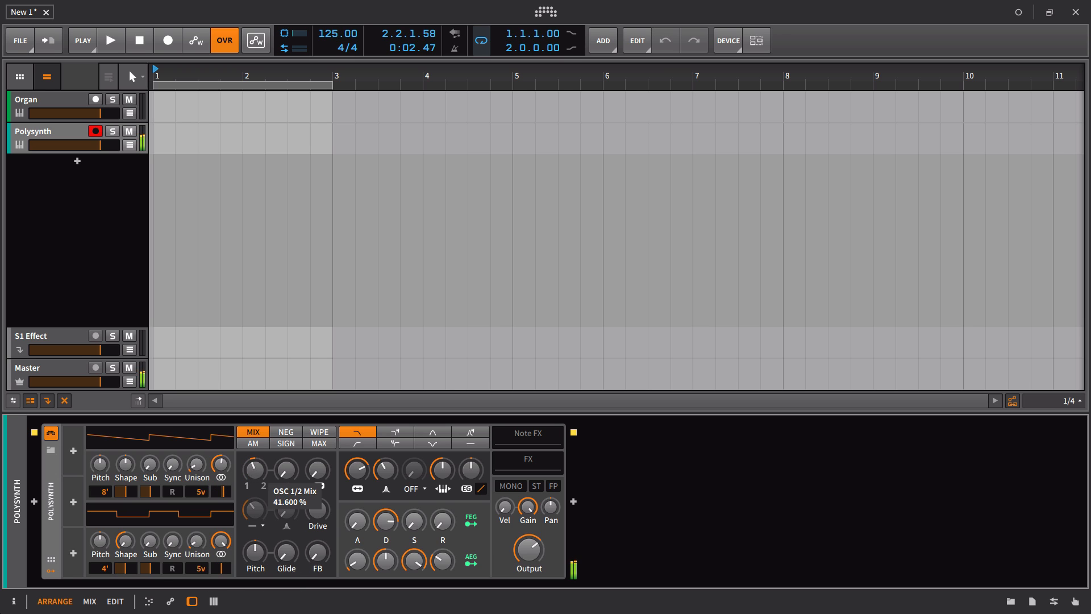
pyautogui.moveTo(108, 558); pyautogui.dragTo(97, 534)
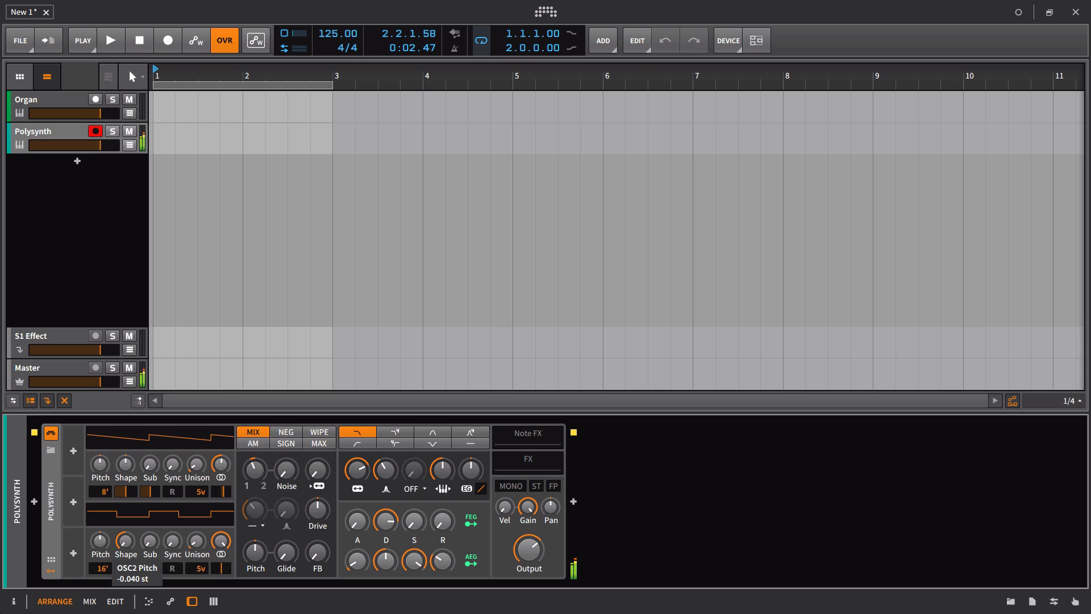
pyautogui.moveTo(196, 545)
pyautogui.mouseDown()
pyautogui.moveTo(196, 530)
pyautogui.moveTo(221, 547)
pyautogui.moveTo(220, 574)
pyautogui.moveTo(194, 544)
pyautogui.mouseUp()
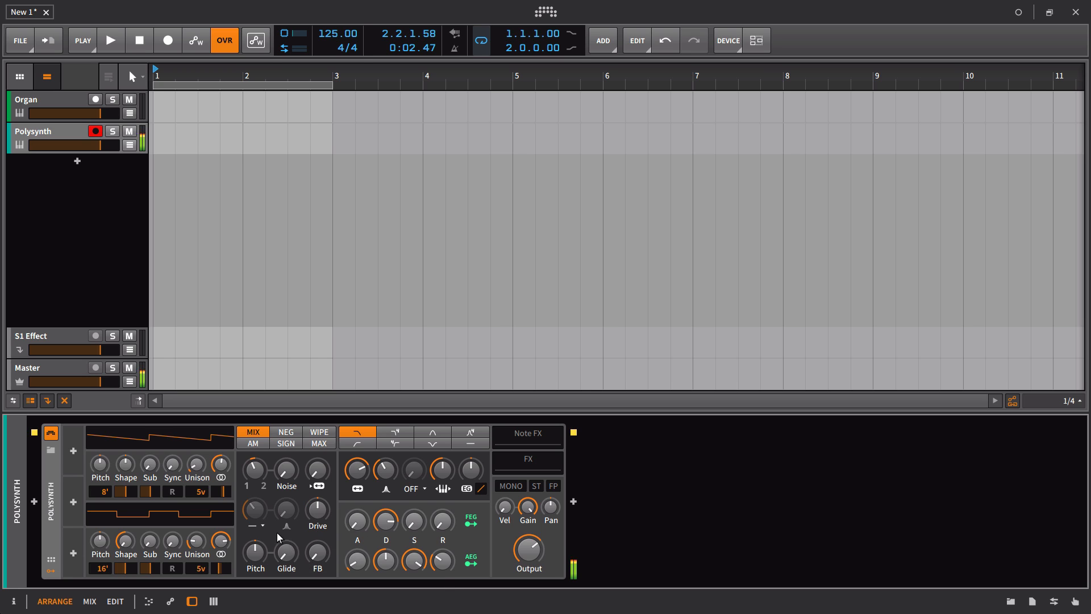
# Step: Find the Spectrum Analyzer with the search term "spec" and insert it after Polysynth in the device chain
pyautogui.click(263, 526)
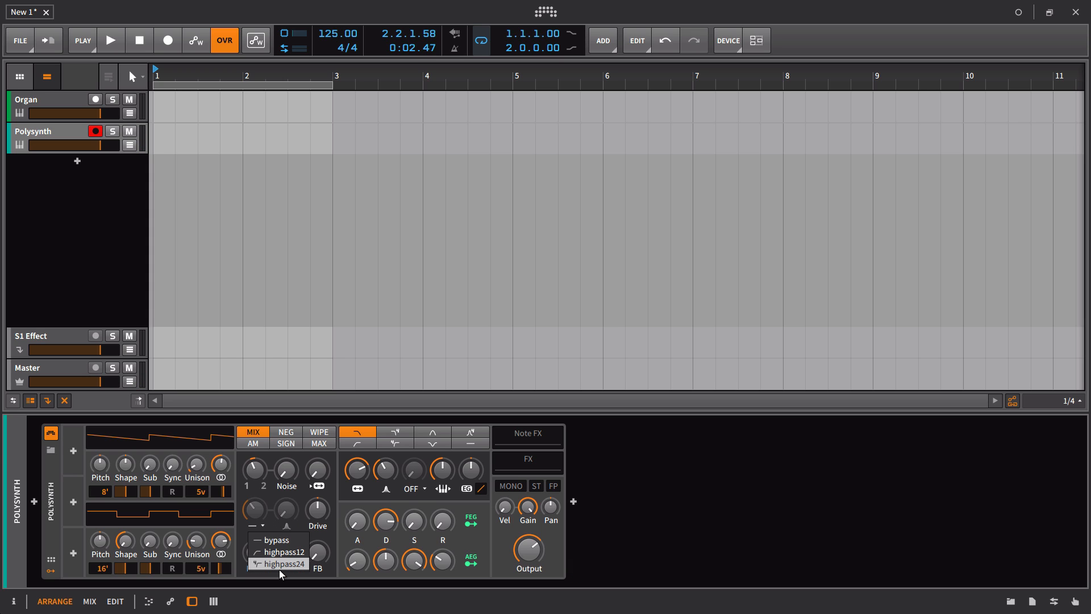
pyautogui.click(575, 503)
pyautogui.click(571, 503)
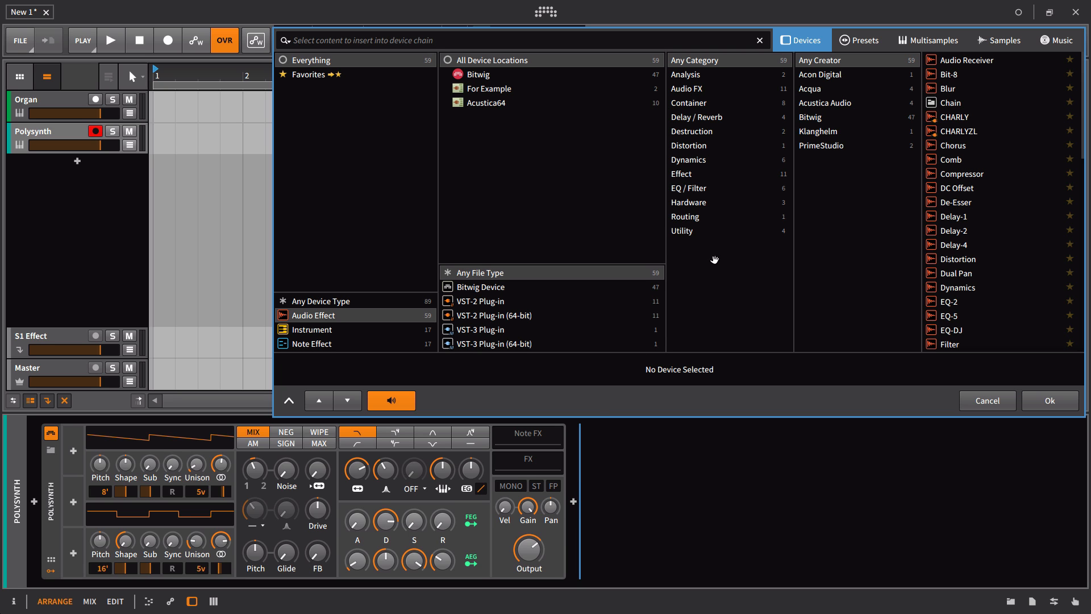
pyautogui.write('spec')
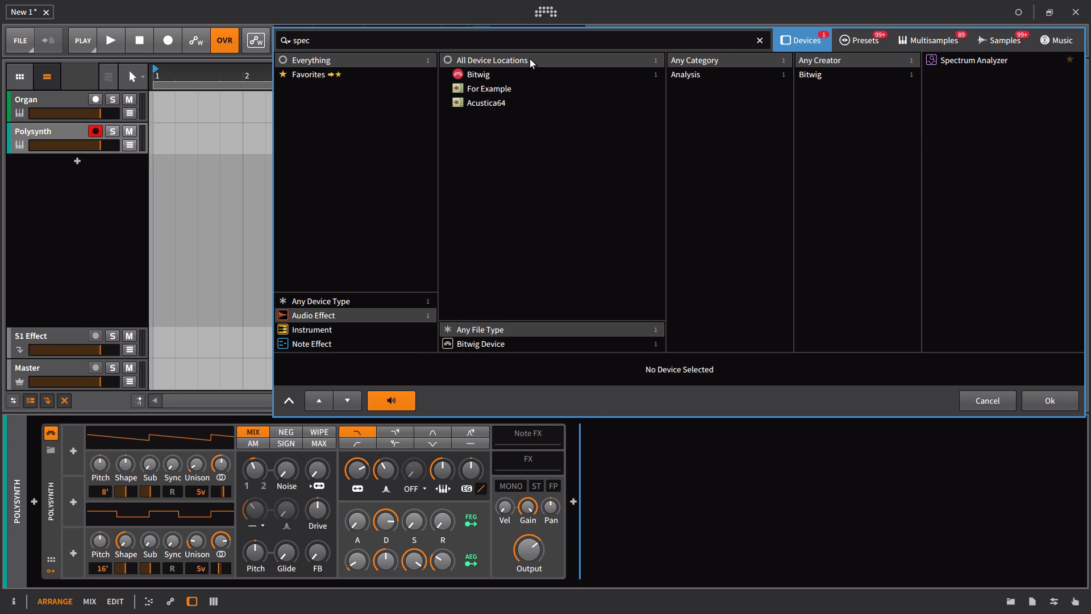
pyautogui.click(960, 60)
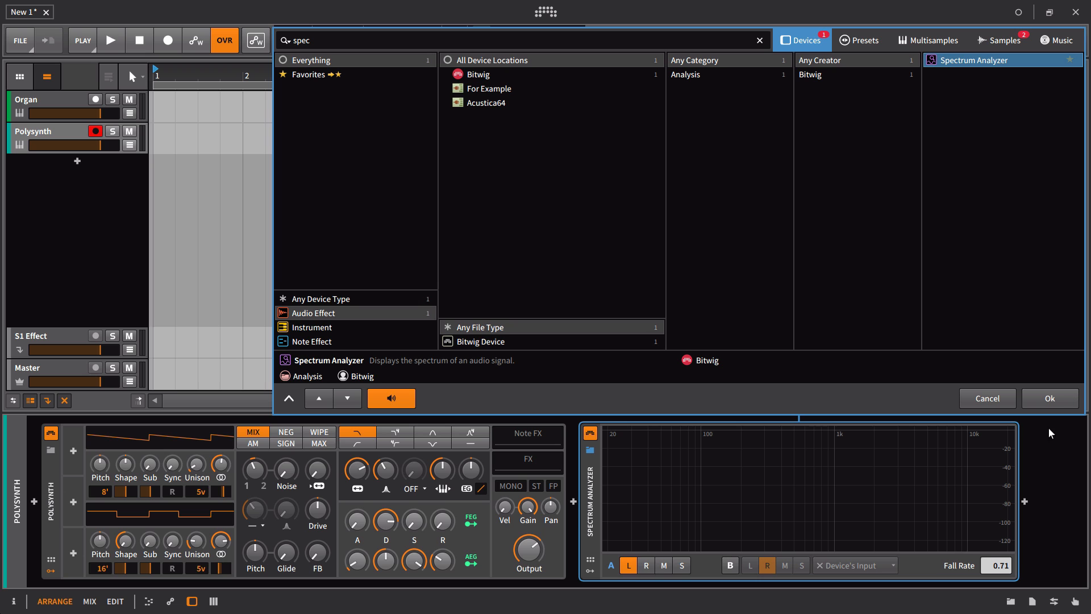
pyautogui.click(1038, 397)
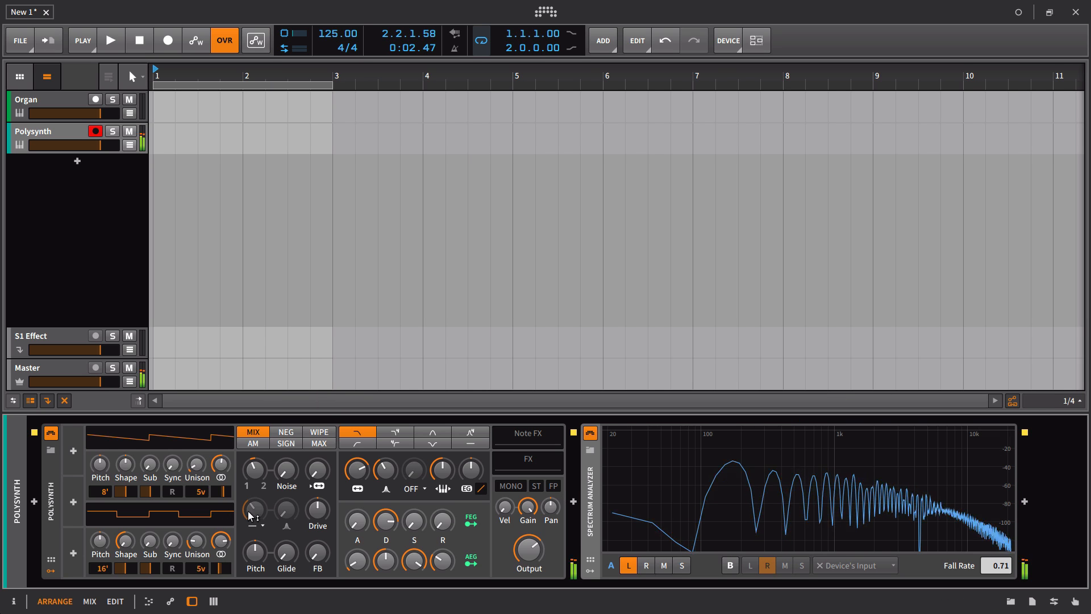
# Step: Shape Polysynth's filtering with the highpass12 pre-filter, a higher Drive and a lower main filter cutoff
pyautogui.click(262, 526)
pyautogui.click(277, 553)
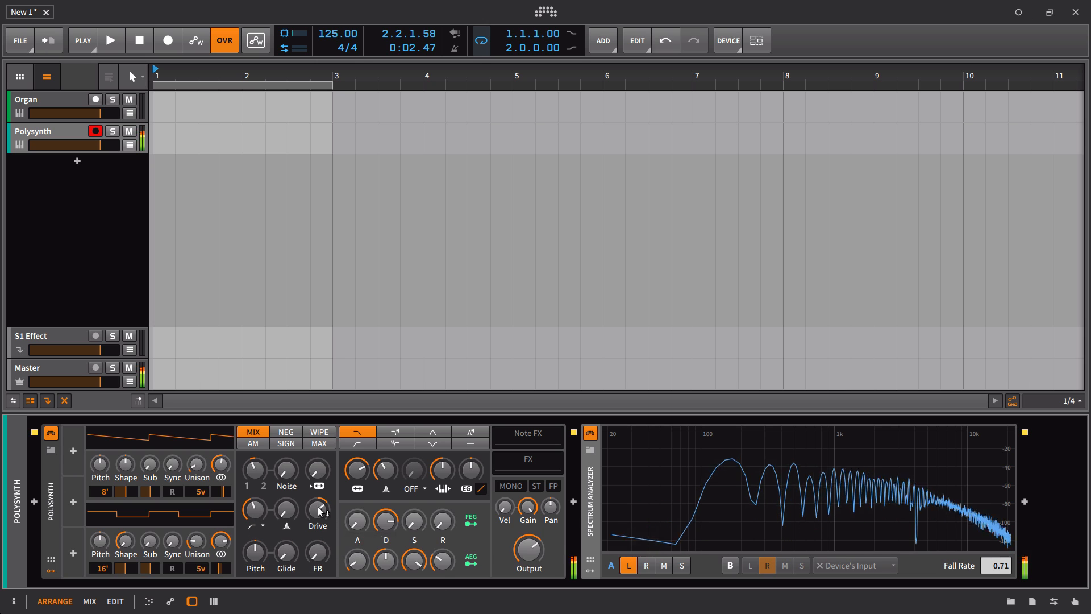
pyautogui.click(284, 514)
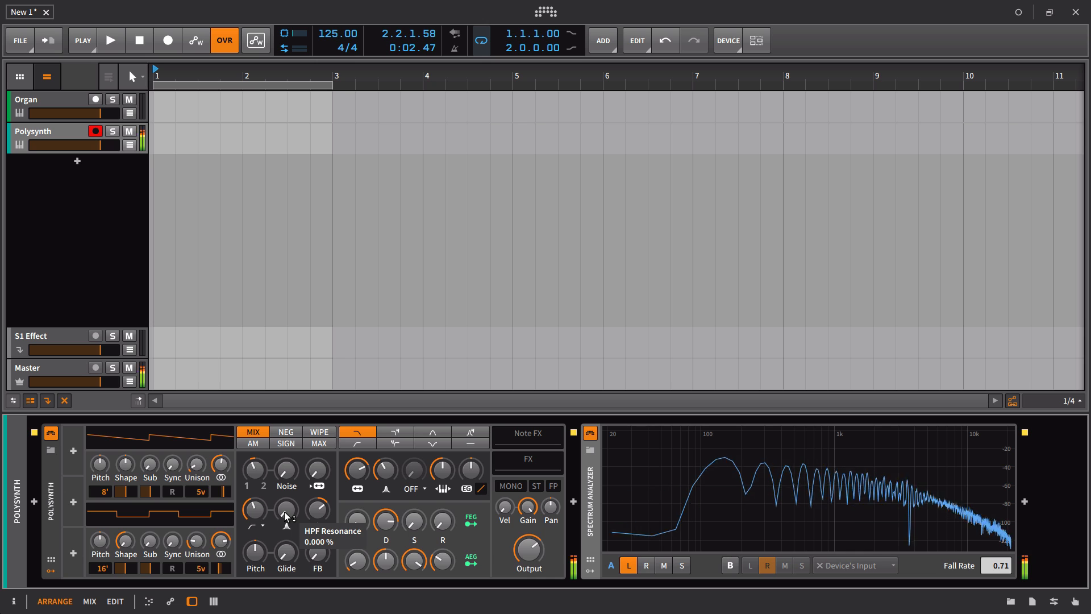
pyautogui.moveTo(357, 468); pyautogui.dragTo(317, 508)
# Step: Set Polysynth's post-filter waveshaper to HYST and its Shaper amount to 25.6 %
pyautogui.click(410, 490)
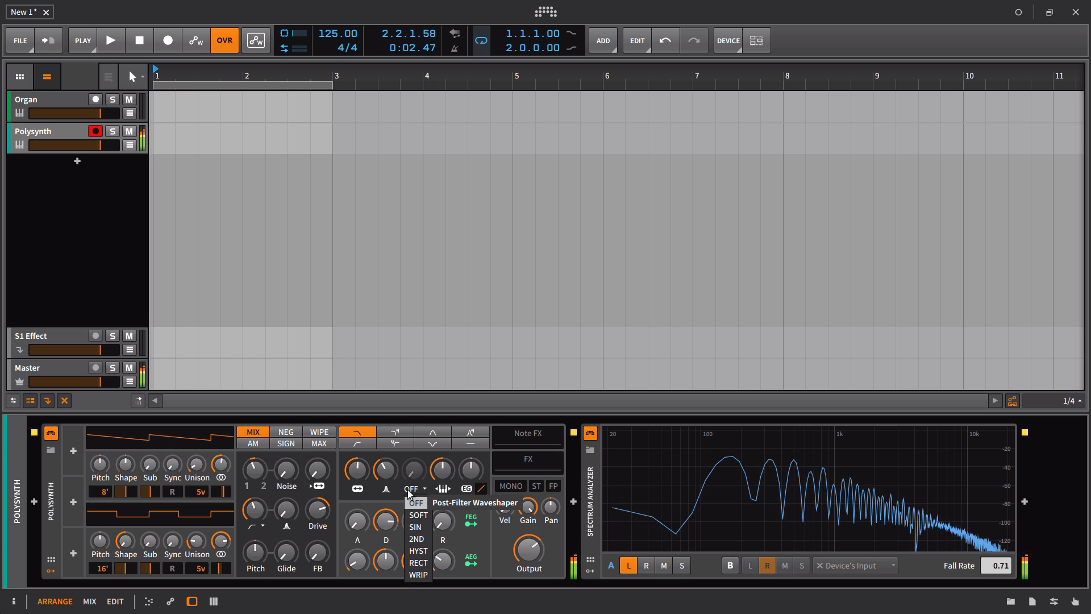
pyautogui.click(420, 551)
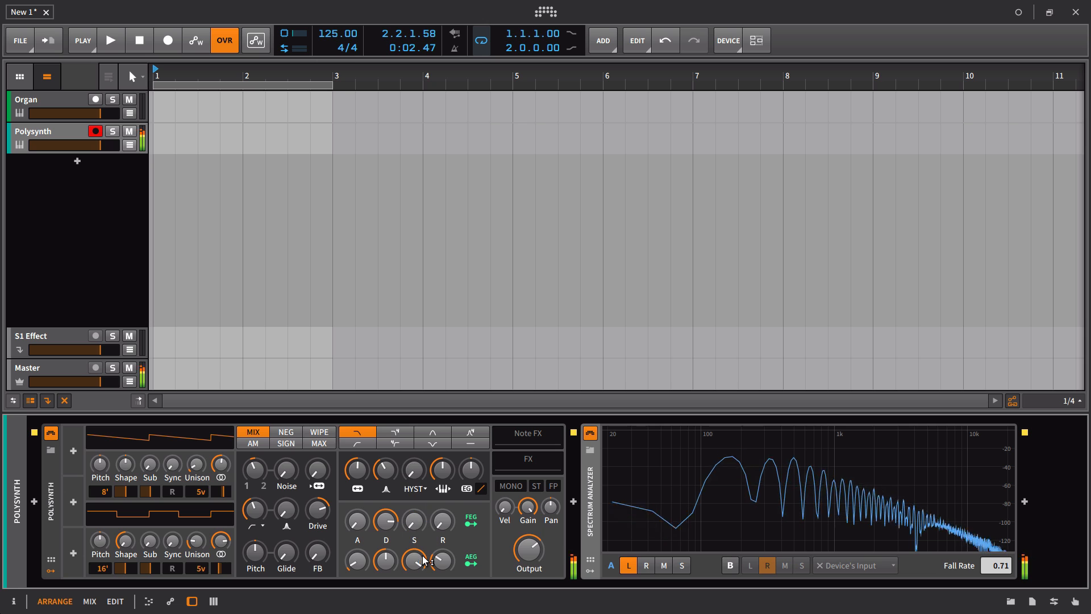
pyautogui.moveTo(413, 476)
pyautogui.mouseDown()
pyautogui.moveTo(413, 458)
pyautogui.moveTo(413, 476)
pyautogui.mouseUp()
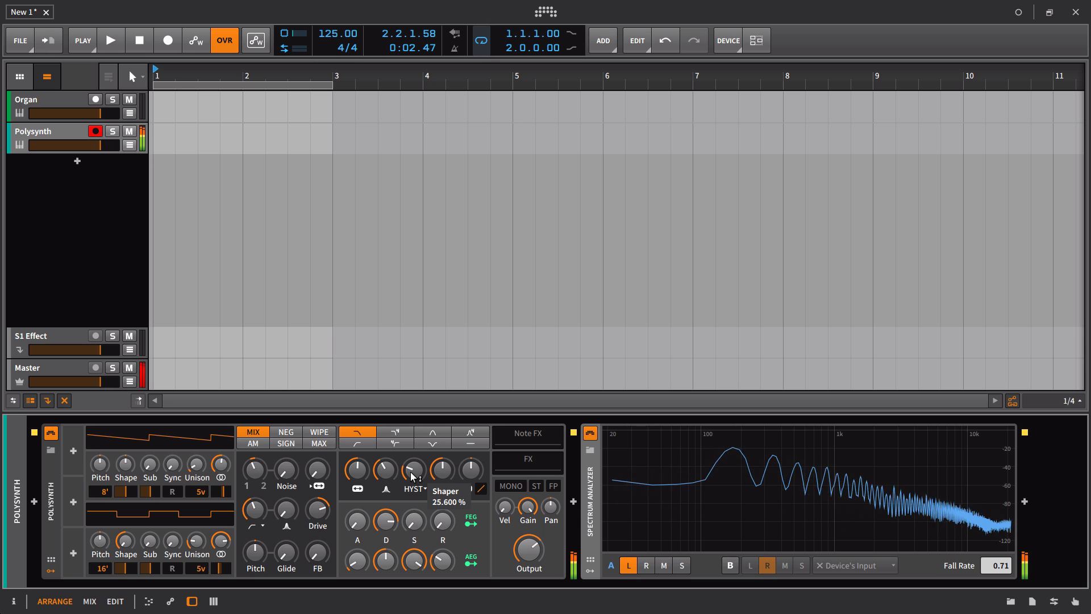
# Step: Lower Polysynth's output to about -11.9 dB and raise its filter envelope amount
pyautogui.moveTo(530, 550)
pyautogui.mouseDown()
pyautogui.moveTo(529, 568)
pyautogui.moveTo(542, 551)
pyautogui.mouseUp()
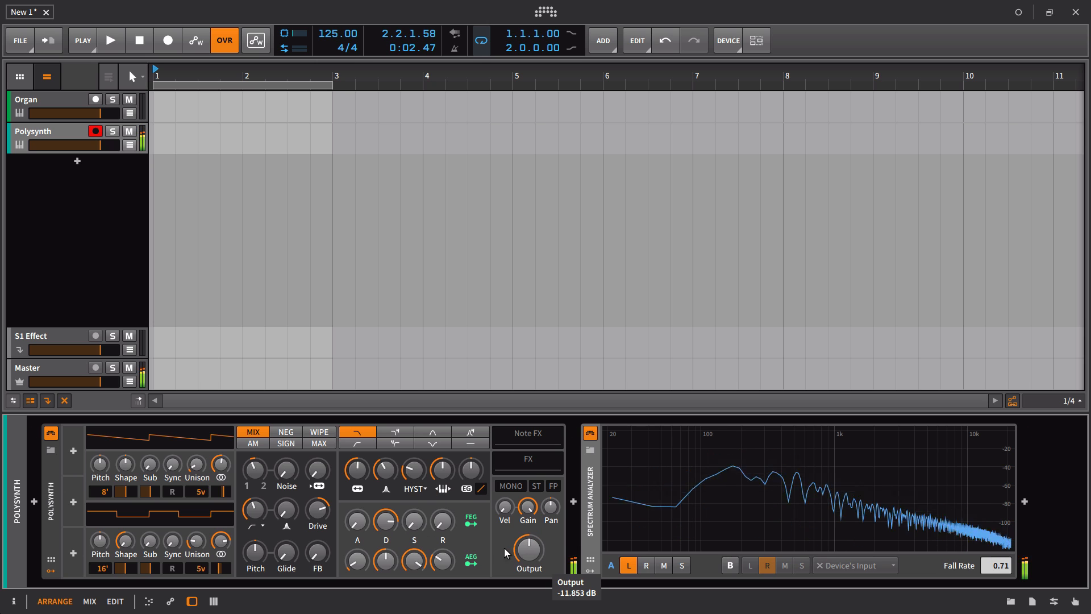
pyautogui.moveTo(481, 488)
pyautogui.mouseDown()
pyautogui.moveTo(481, 472)
pyautogui.moveTo(471, 482)
pyautogui.mouseUp()
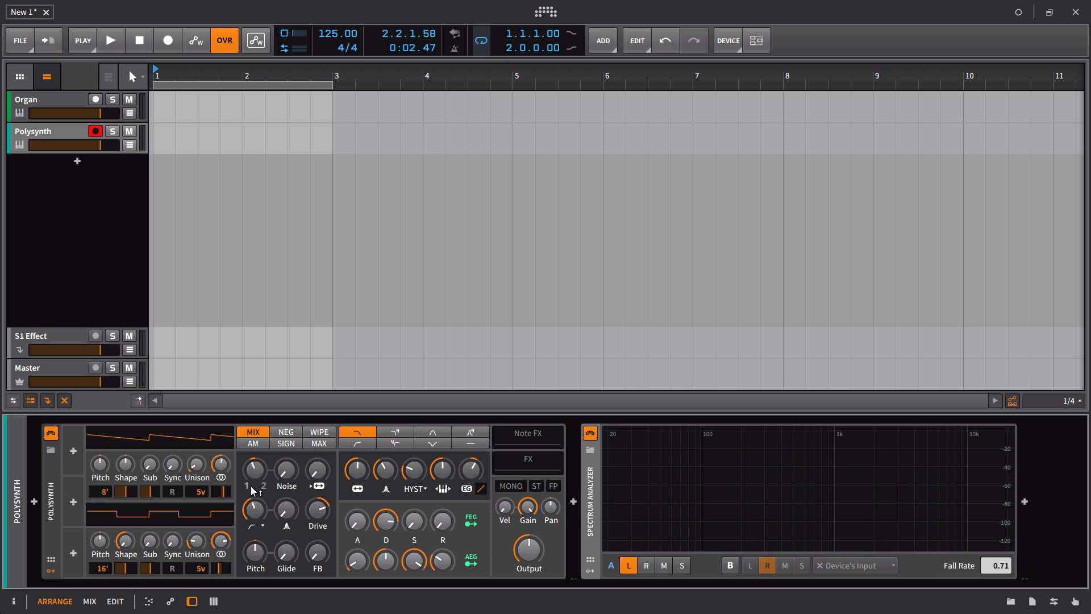
pyautogui.click(415, 489)
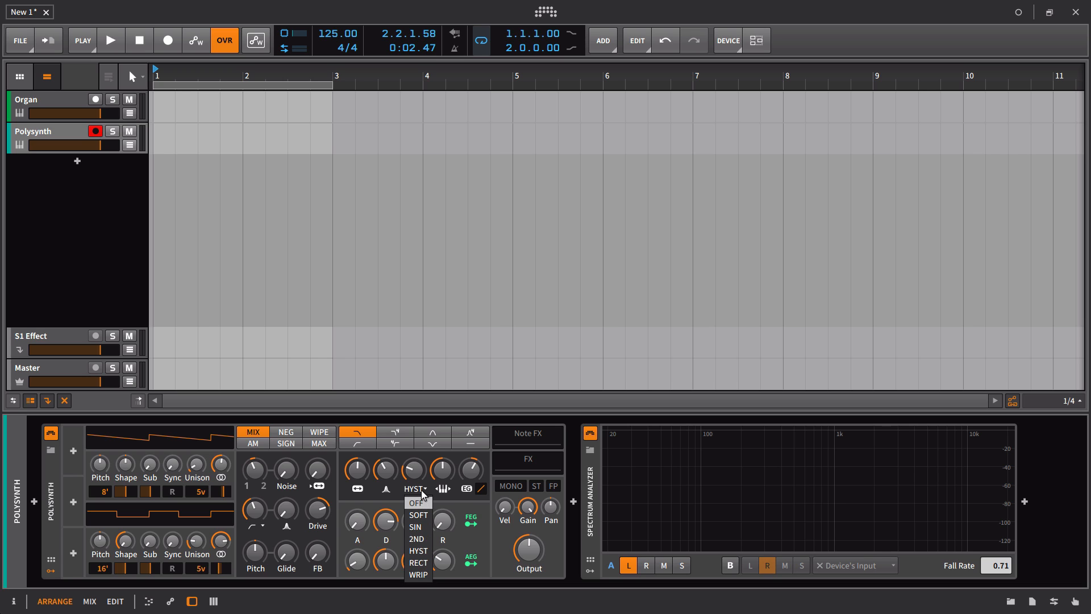
pyautogui.click(422, 490)
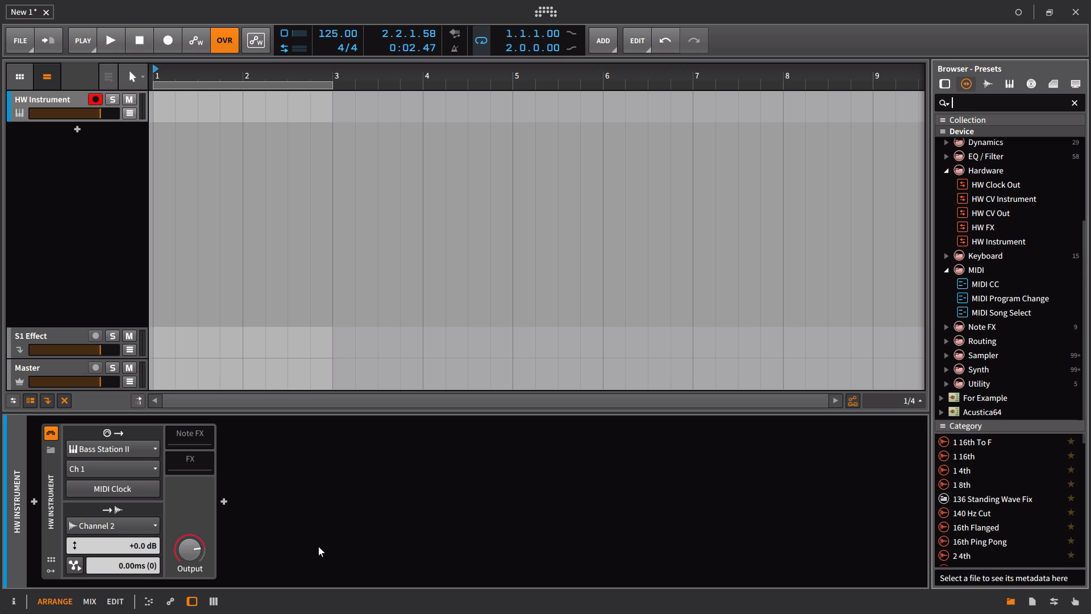
# Step: Review the HW Instrument's available MIDI output and audio input choices, keeping Bass Station II and Channel 2
pyautogui.click(129, 449)
pyautogui.click(129, 449)
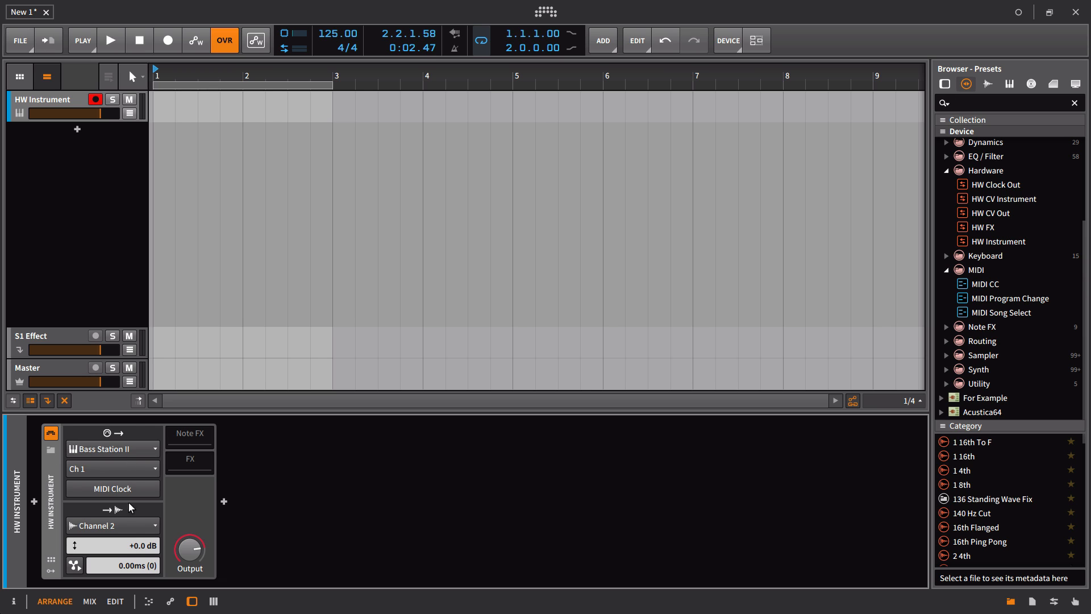
pyautogui.click(127, 525)
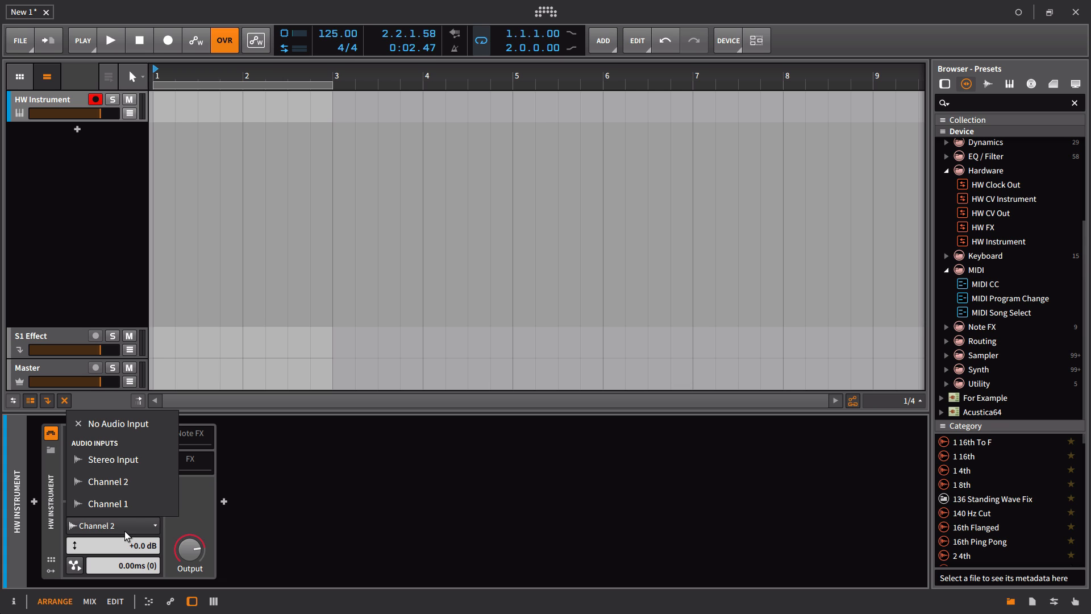
pyautogui.click(124, 531)
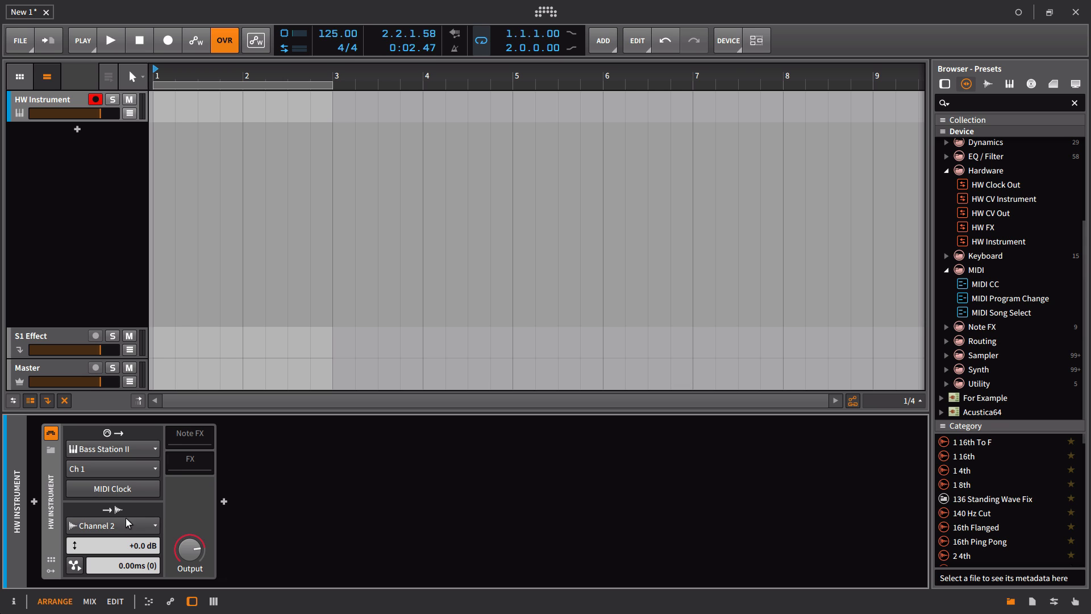
# Step: Toggle the HW Instrument's MIDI Clock on and back off, and check the MIDI Sync outputs in the Synchronization settings
pyautogui.click(130, 492)
pyautogui.click(131, 492)
pyautogui.click(543, 14)
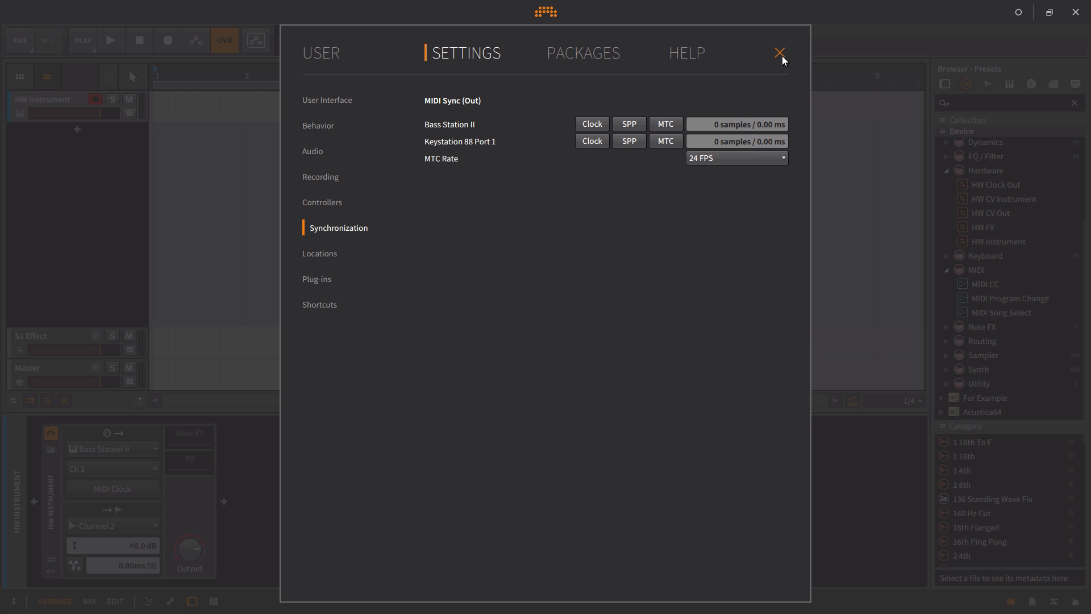
pyautogui.click(781, 55)
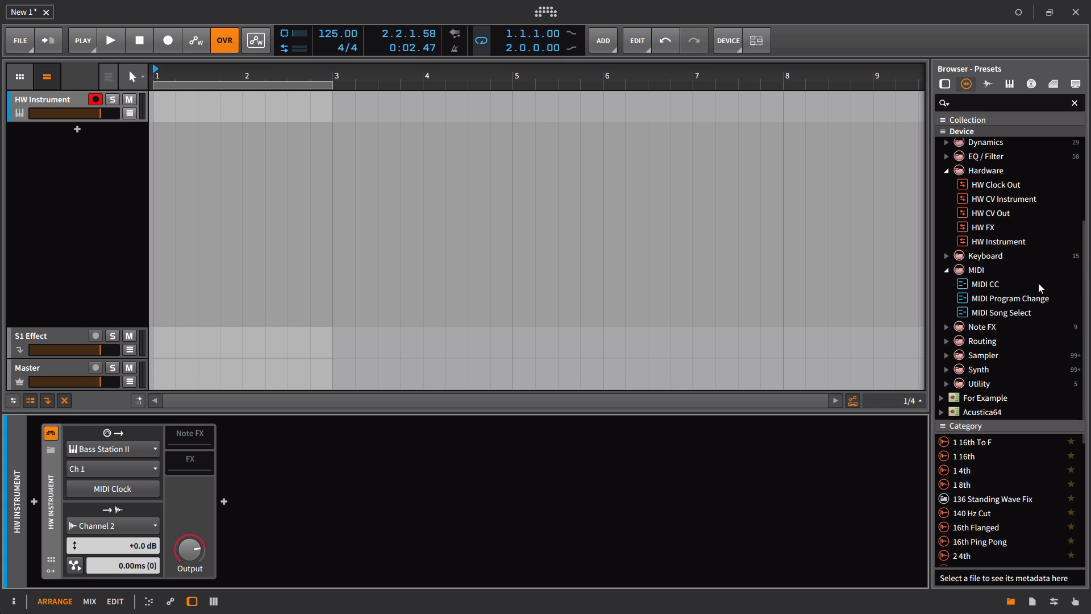
# Step: Add MIDI CC to the HW Instrument's Note FX chain, with its third control assigned to CC 7 and turned up
pyautogui.click(1017, 286)
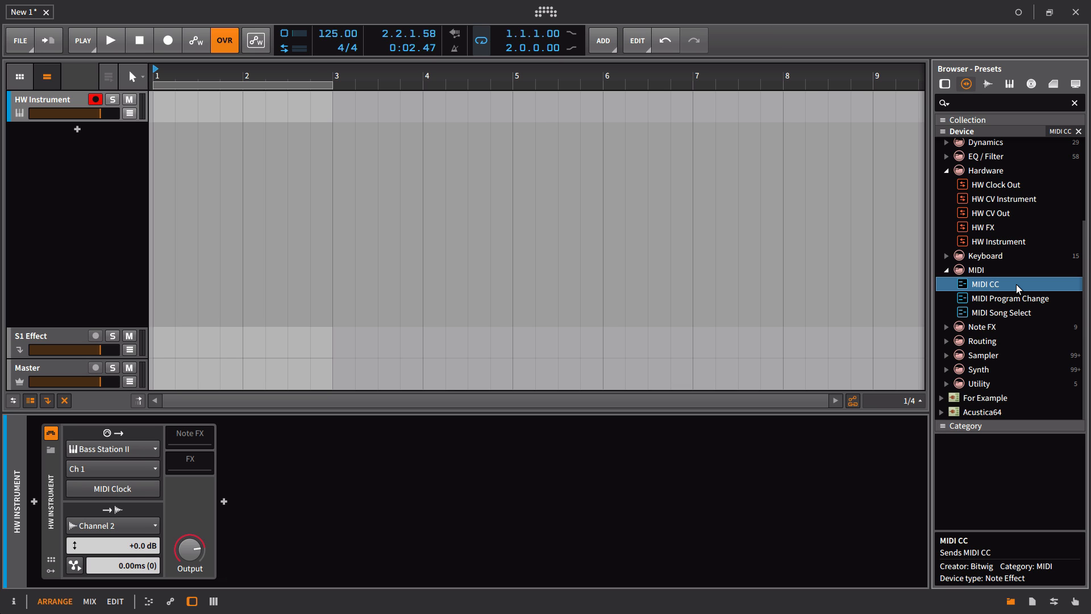
pyautogui.moveTo(1017, 288); pyautogui.dragTo(214, 439)
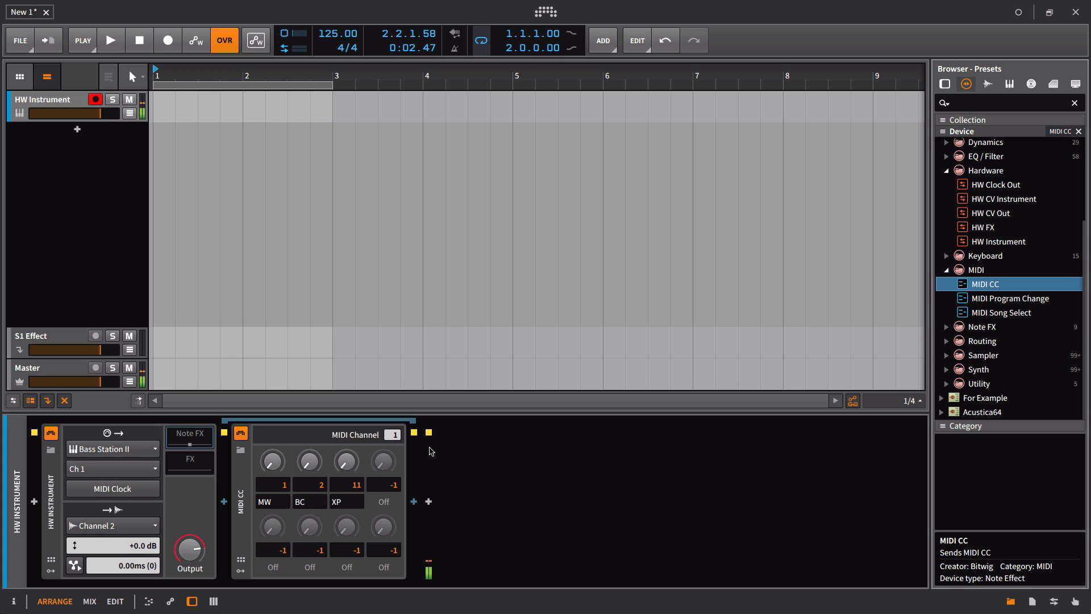
pyautogui.doubleClick(355, 486)
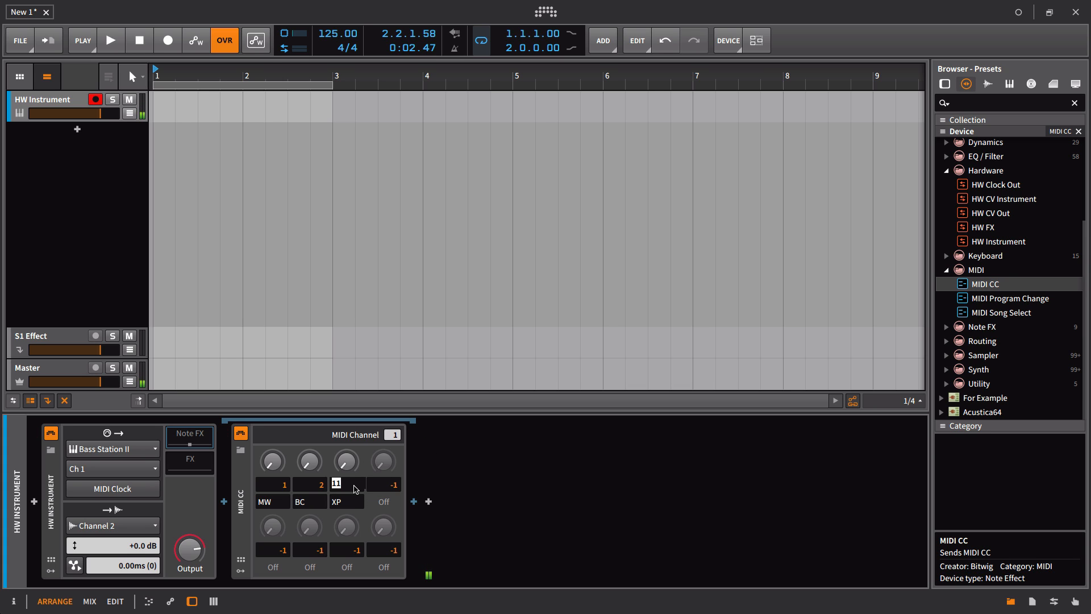
pyautogui.write('7')
pyautogui.press('Return')
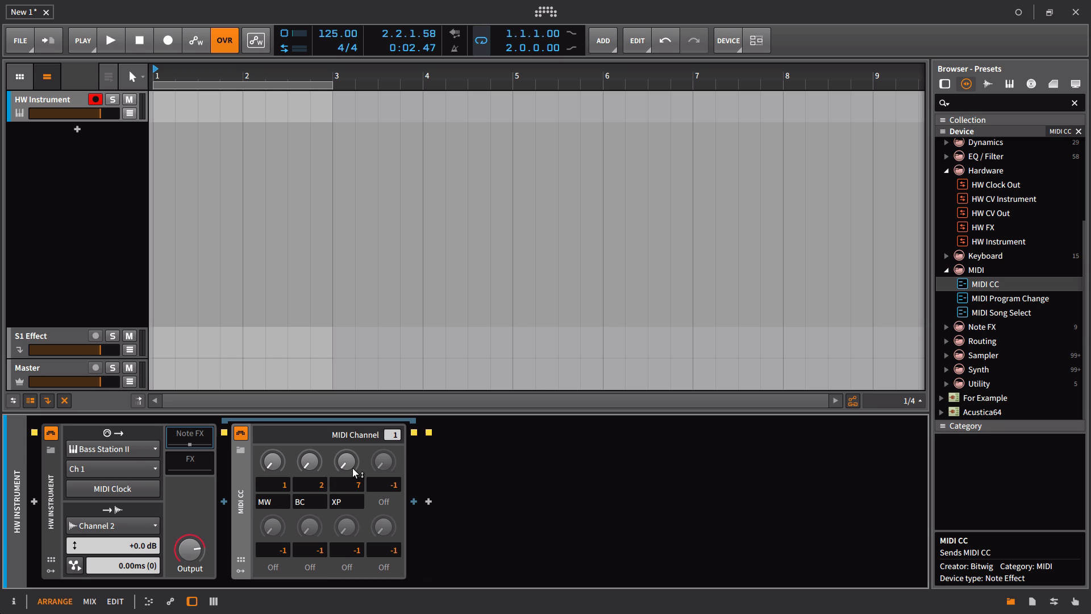
pyautogui.moveTo(355, 472); pyautogui.dragTo(355, 458)
# Step: Try CC 105 and CC 106 on the MIDI CC device's second control while turning its knob up
pyautogui.doubleClick(392, 488)
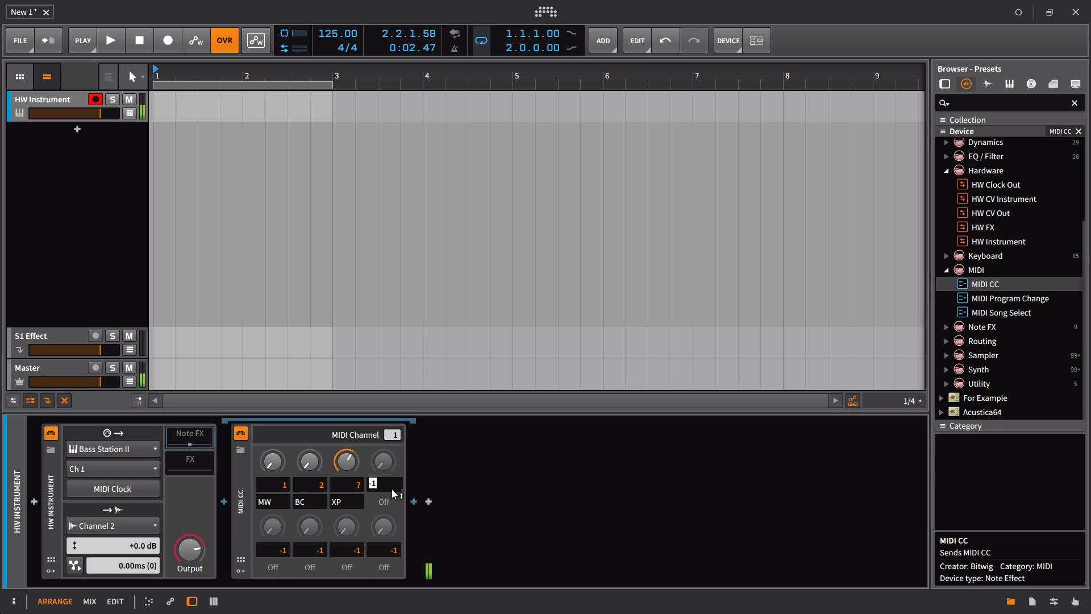
pyautogui.doubleClick(319, 488)
pyautogui.press('Return')
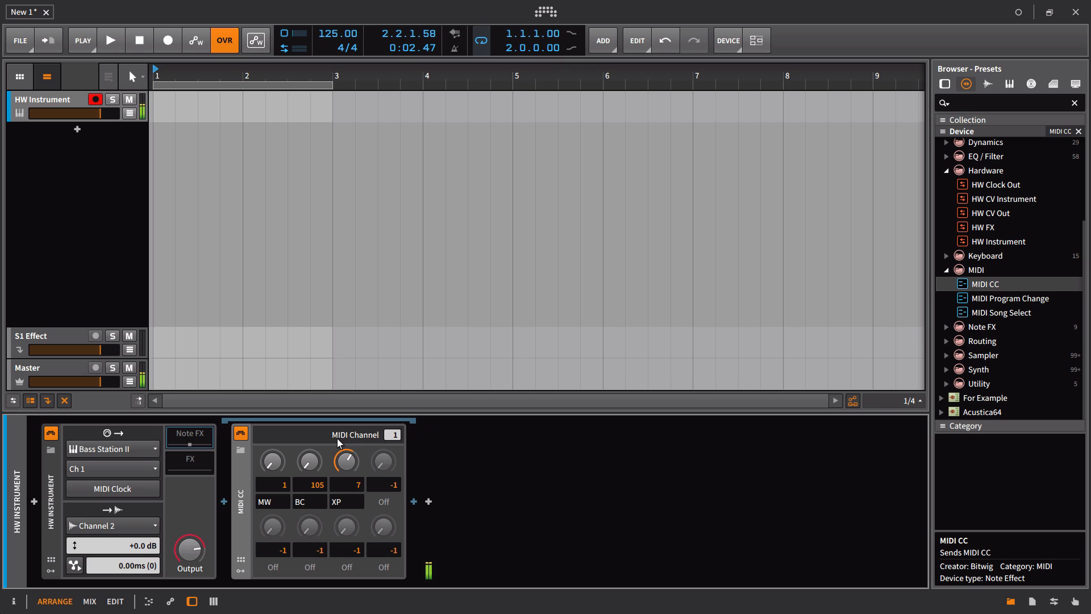
pyautogui.moveTo(311, 463)
pyautogui.mouseDown()
pyautogui.moveTo(312, 450)
pyautogui.moveTo(323, 487)
pyautogui.moveTo(310, 454)
pyautogui.mouseUp()
pyautogui.click(318, 486)
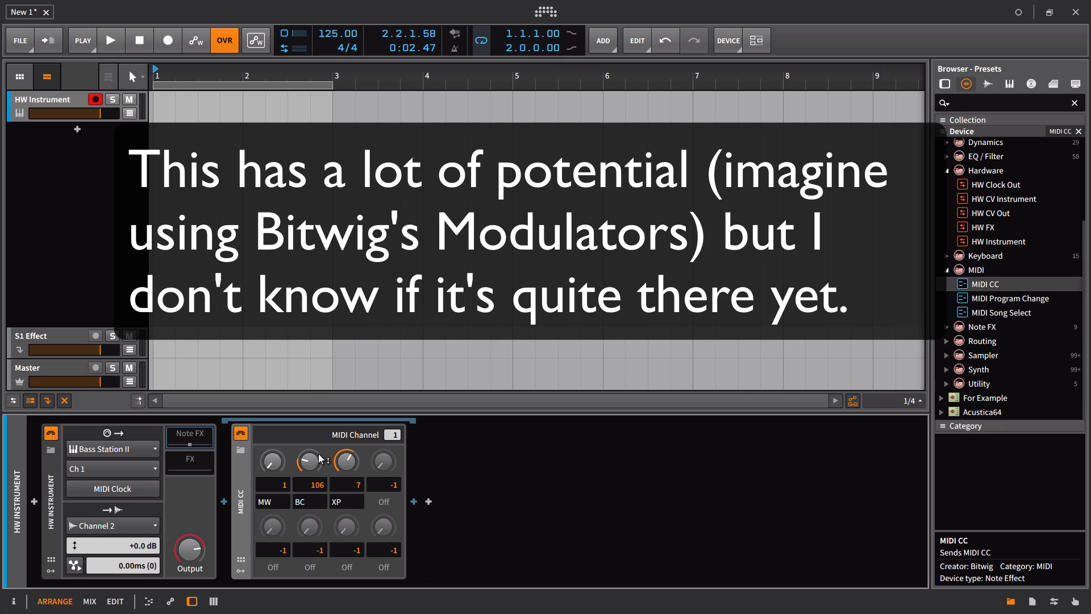
pyautogui.moveTo(319, 458)
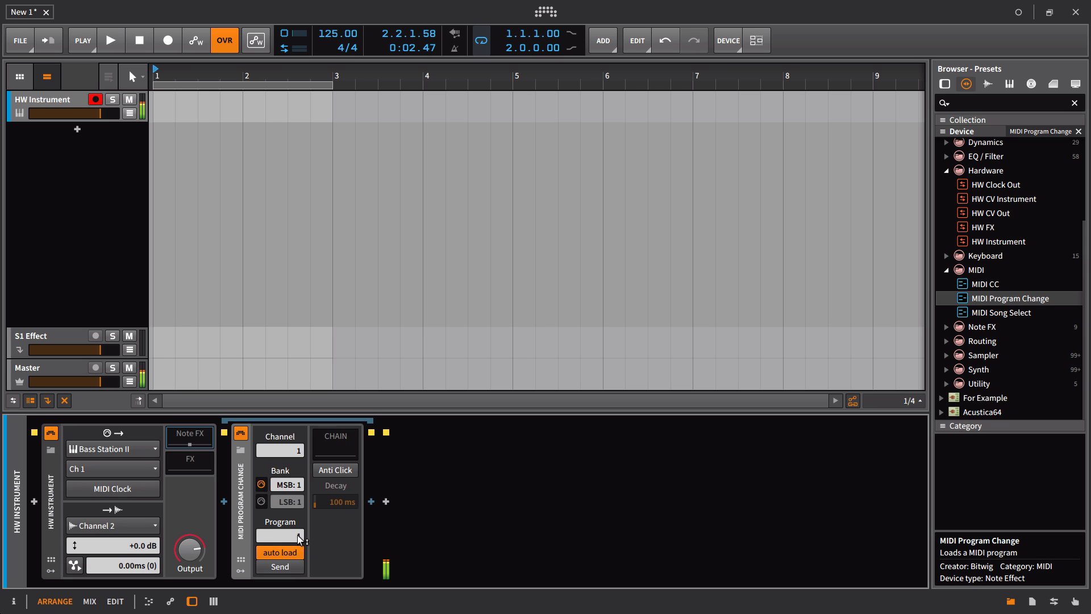
# Step: Try program 27 in the MIDI Program Change device, and remove the device from the chain
pyautogui.moveTo(298, 535); pyautogui.dragTo(297, 510)
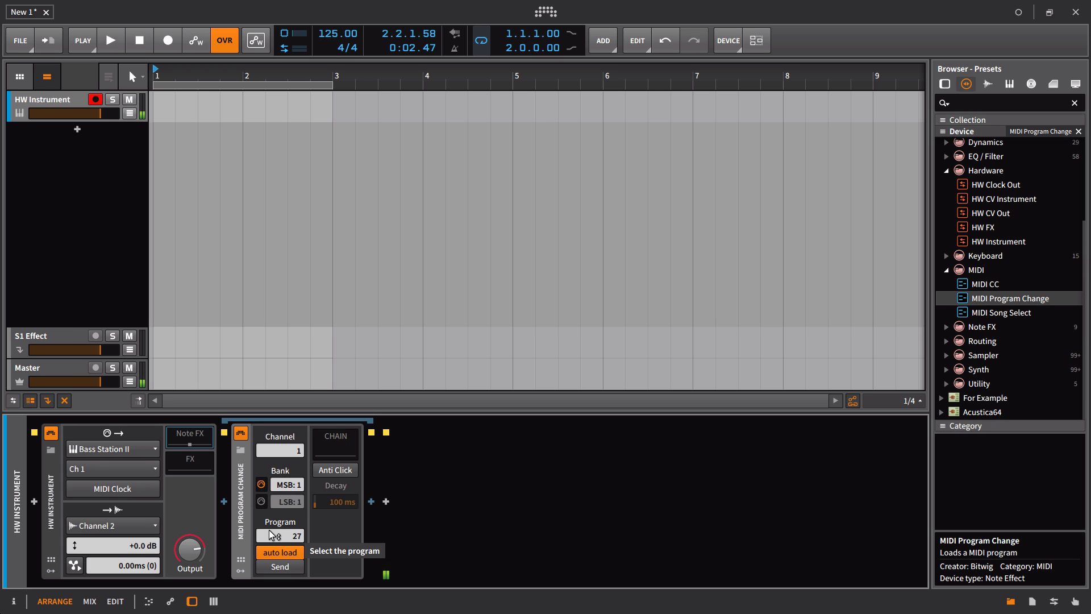
pyautogui.moveTo(287, 484); pyautogui.dragTo(287, 486)
pyautogui.moveTo(293, 534); pyautogui.dragTo(294, 517)
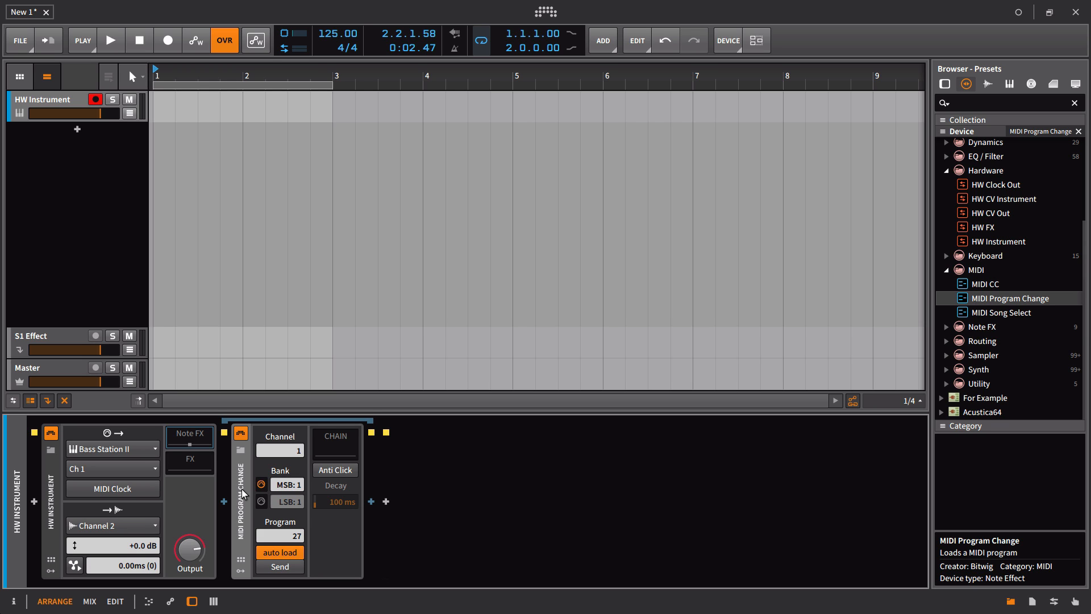
pyautogui.press('Delete')
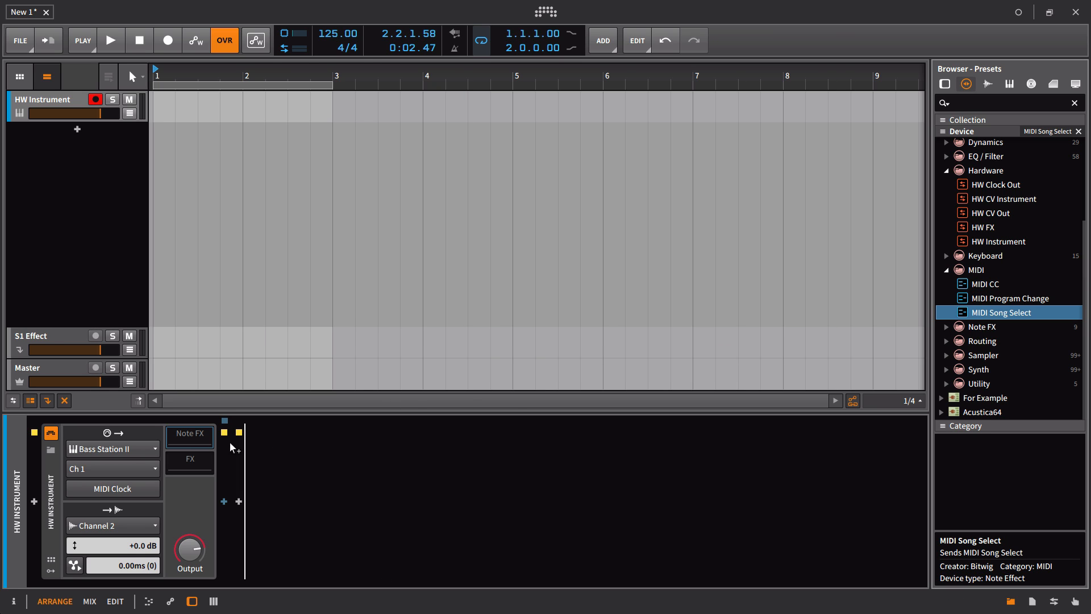
# Step: Add MIDI Song Select to the Note FX chain, try its Song setting, and remove the device
pyautogui.moveTo(232, 448); pyautogui.dragTo(233, 448)
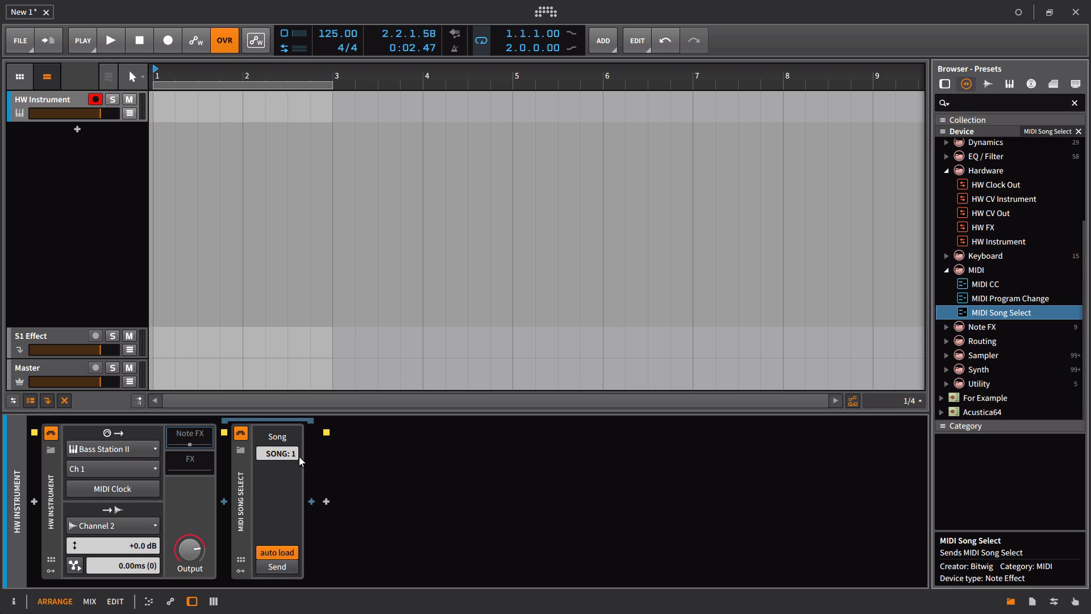
pyautogui.moveTo(299, 456)
pyautogui.mouseDown()
pyautogui.moveTo(299, 437)
pyautogui.moveTo(284, 456)
pyautogui.mouseUp()
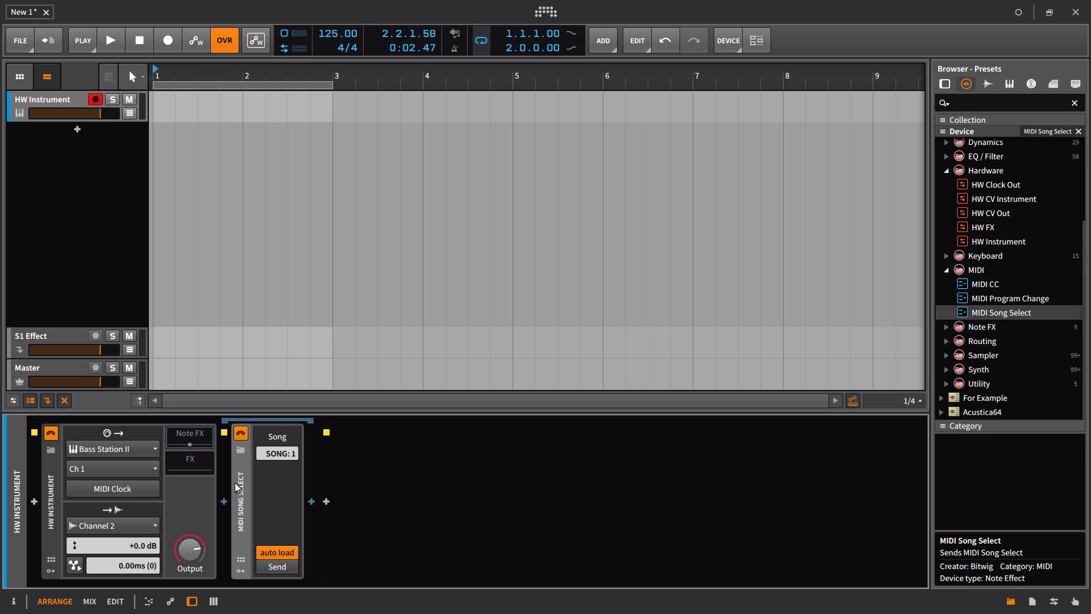
pyautogui.press('Delete')
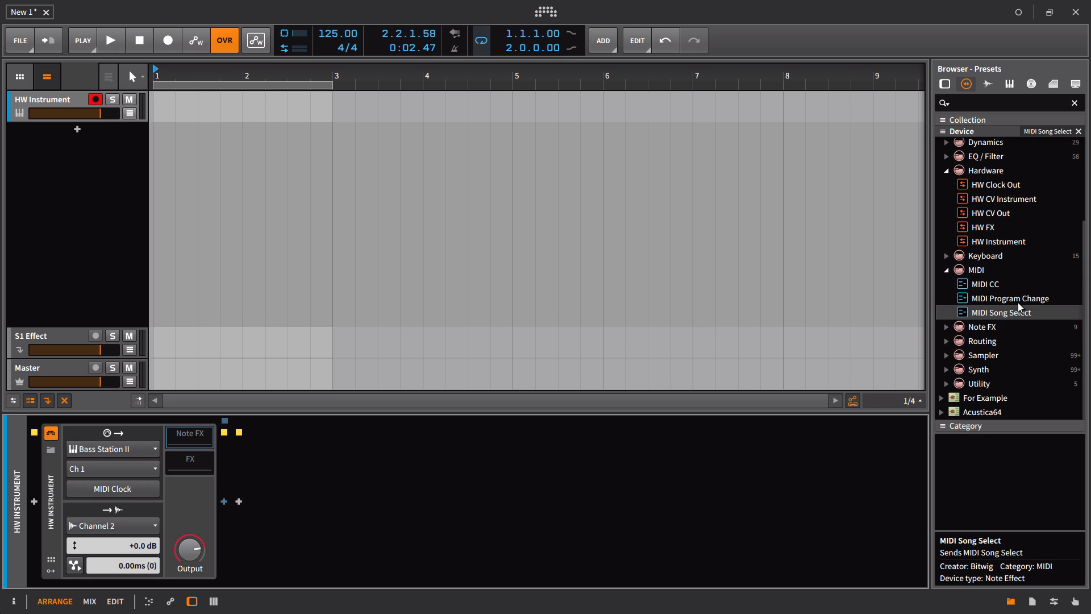
# Step: Add MIDI Program Change to the Note FX chain and record about six bars of notes on the track with looping off
pyautogui.moveTo(1011, 299); pyautogui.dragTo(201, 437)
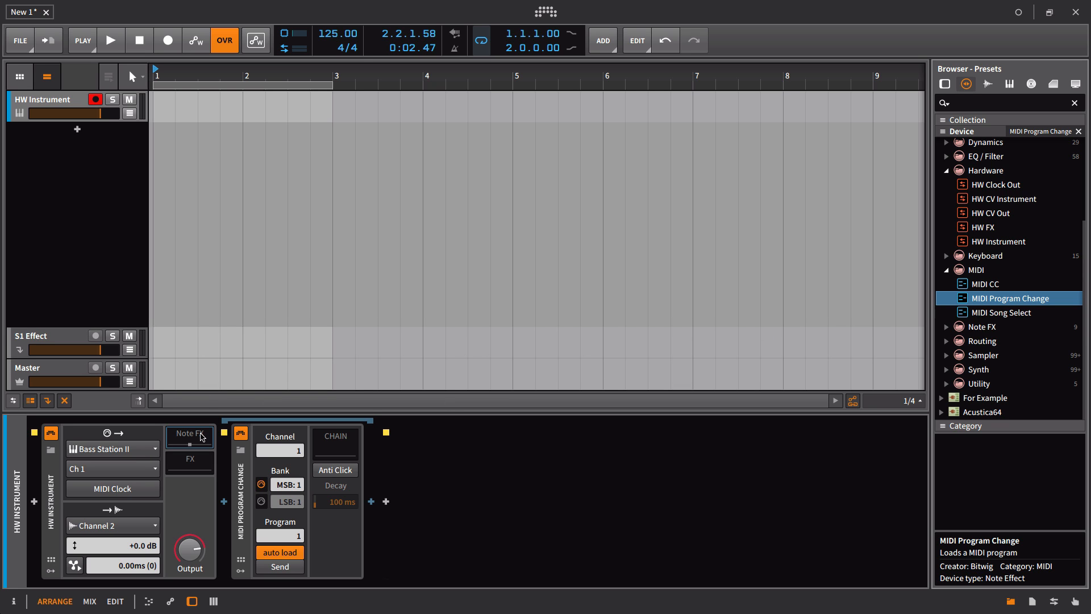
pyautogui.moveTo(230, 72); pyautogui.dragTo(395, 63)
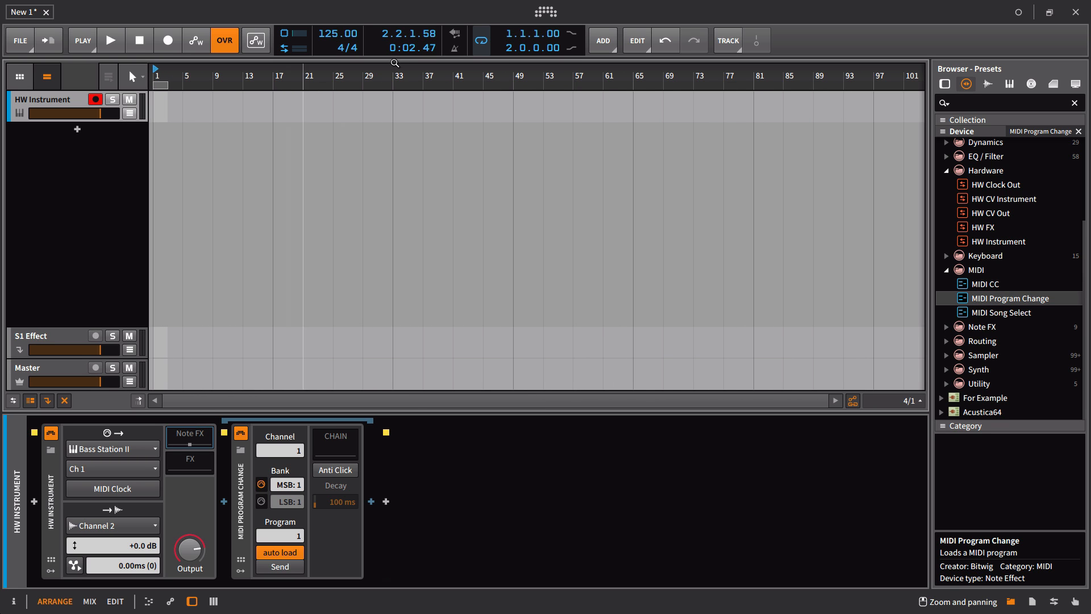
pyautogui.click(477, 43)
pyautogui.click(166, 40)
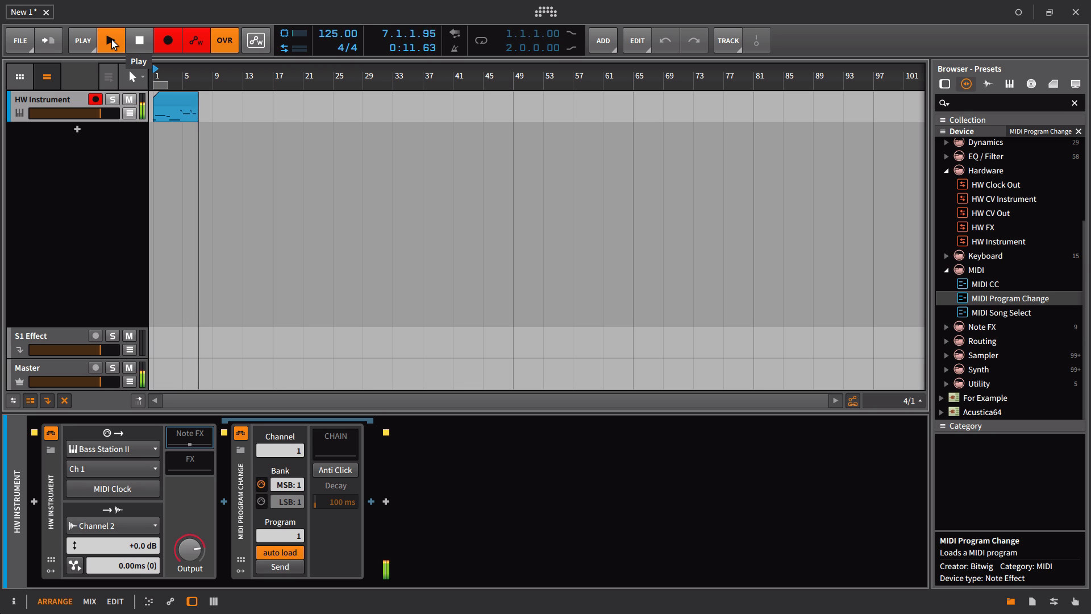
pyautogui.click(111, 41)
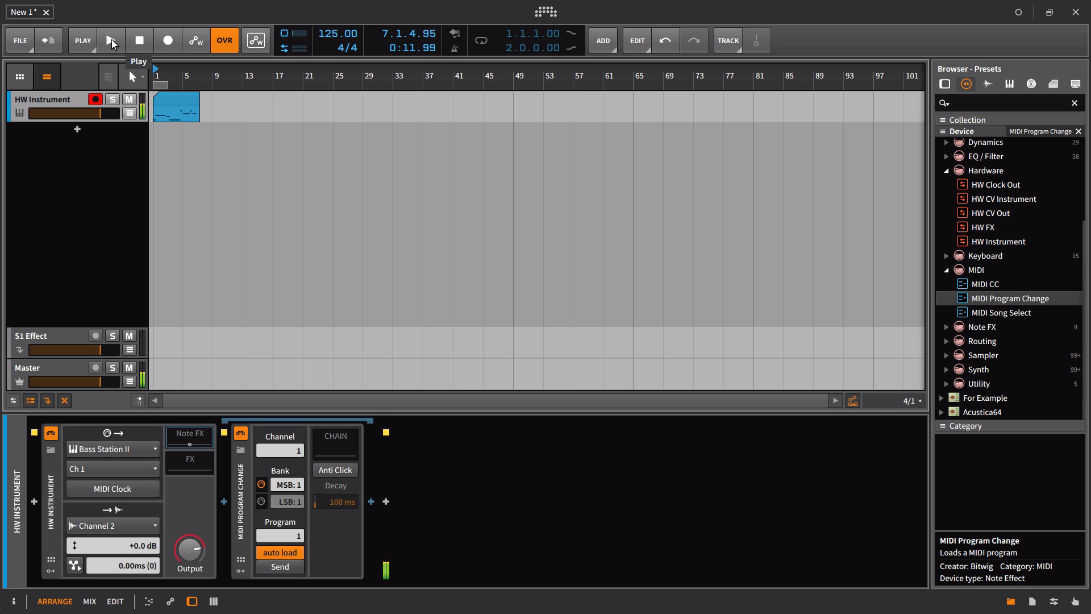
# Step: Show the track's automation lane for Program and draw a step up to program 59 midway through bar 4
pyautogui.click(130, 113)
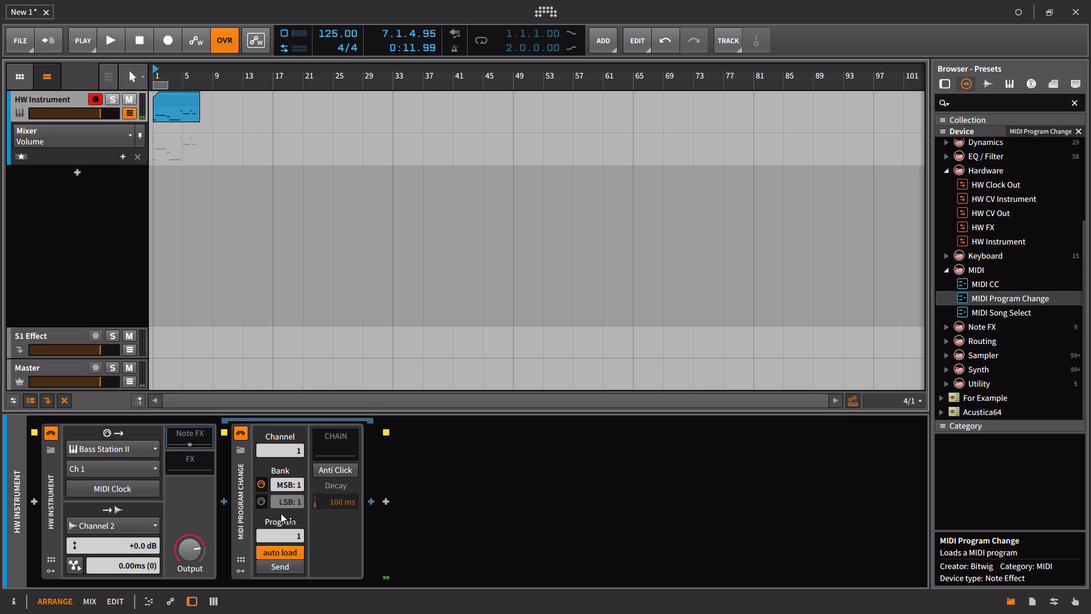
pyautogui.click(292, 543)
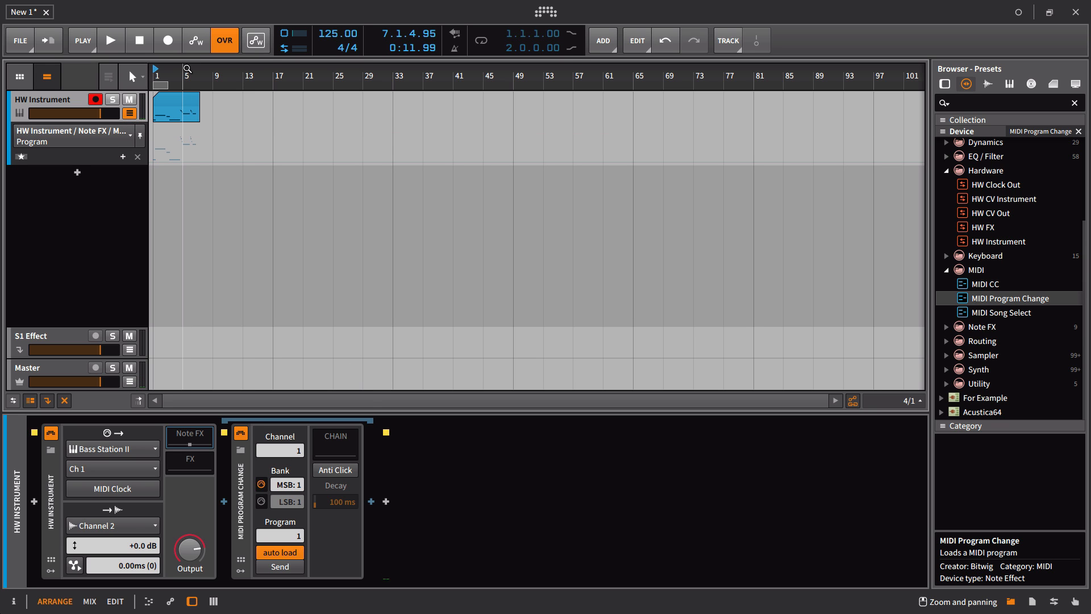
pyautogui.moveTo(186, 74); pyautogui.dragTo(262, 146)
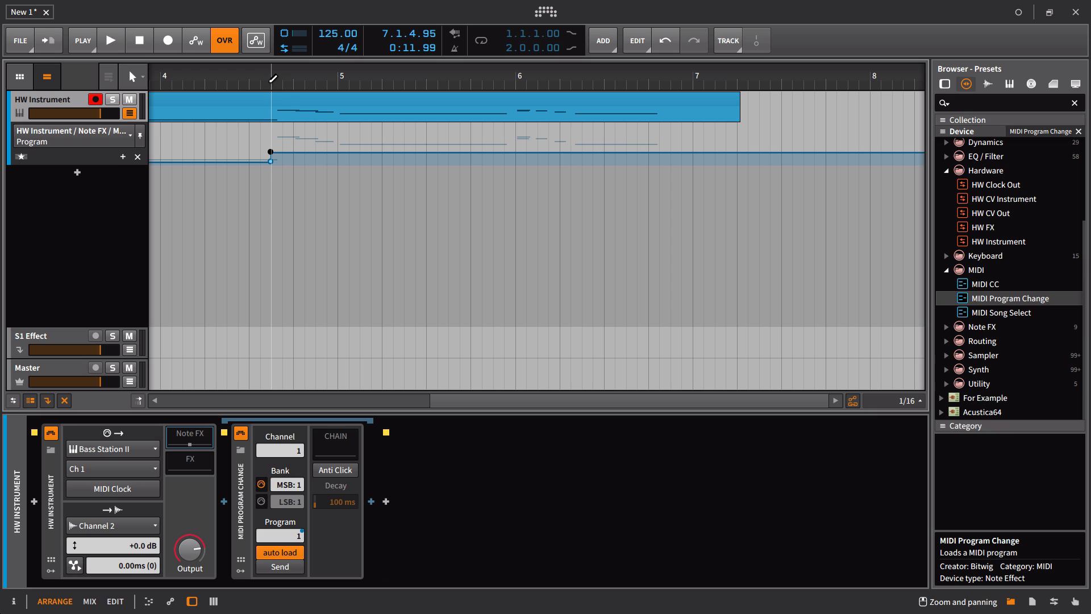
pyautogui.moveTo(282, 81); pyautogui.dragTo(231, 144)
pyautogui.moveTo(244, 76); pyautogui.dragTo(261, 14)
# Step: Play back the clip and adjust the upper Program automation point to program 62, close to the start of the following note
pyautogui.press('space')
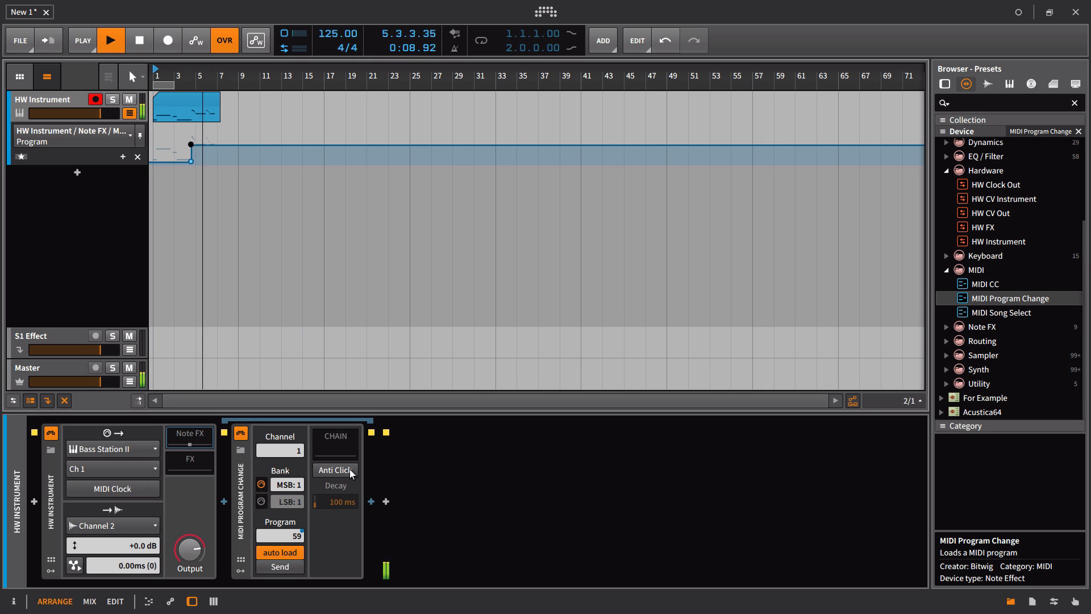
pyautogui.moveTo(192, 77); pyautogui.dragTo(235, 17)
pyautogui.moveTo(182, 78); pyautogui.dragTo(259, 11)
pyautogui.moveTo(257, 145); pyautogui.dragTo(530, 145)
pyautogui.moveTo(527, 68); pyautogui.dragTo(535, 12)
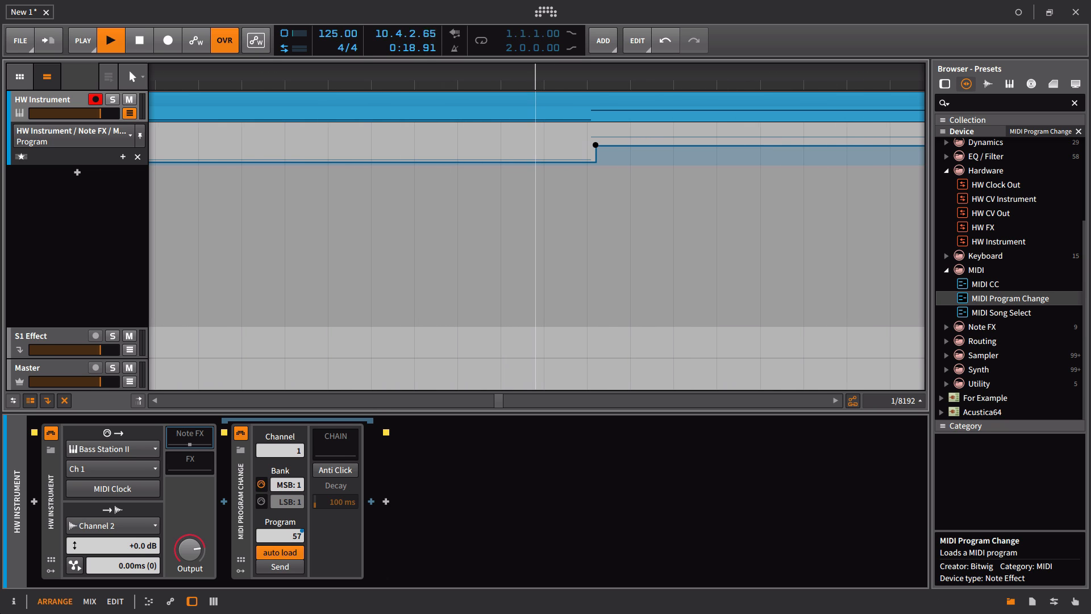
pyautogui.moveTo(595, 143); pyautogui.dragTo(595, 141)
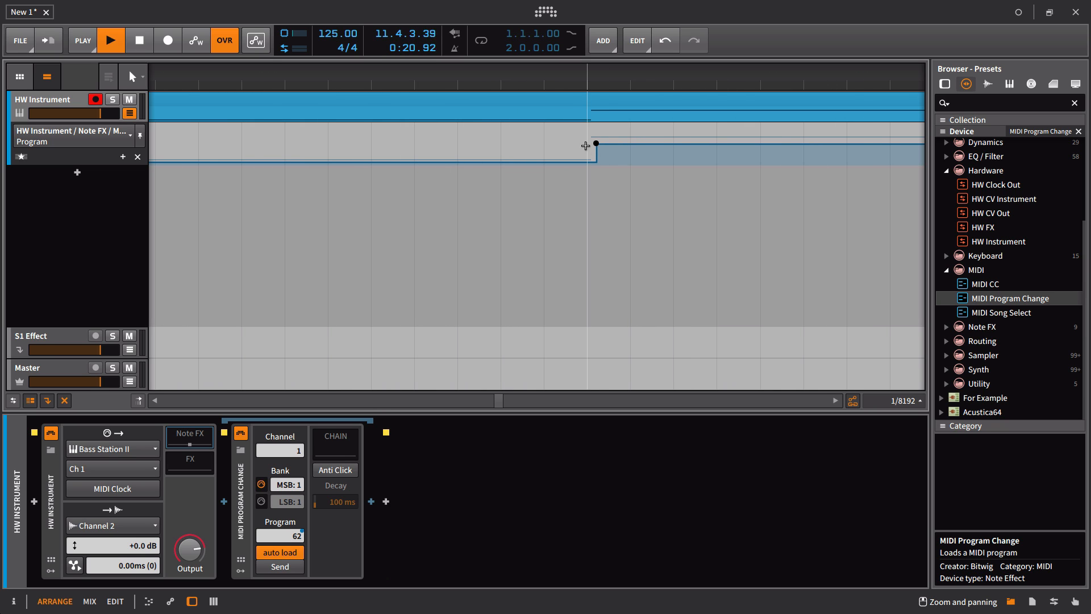
# Step: Open the recorded clip in an enlarged note editor and shorten the long low note that precedes the program change
pyautogui.doubleClick(587, 108)
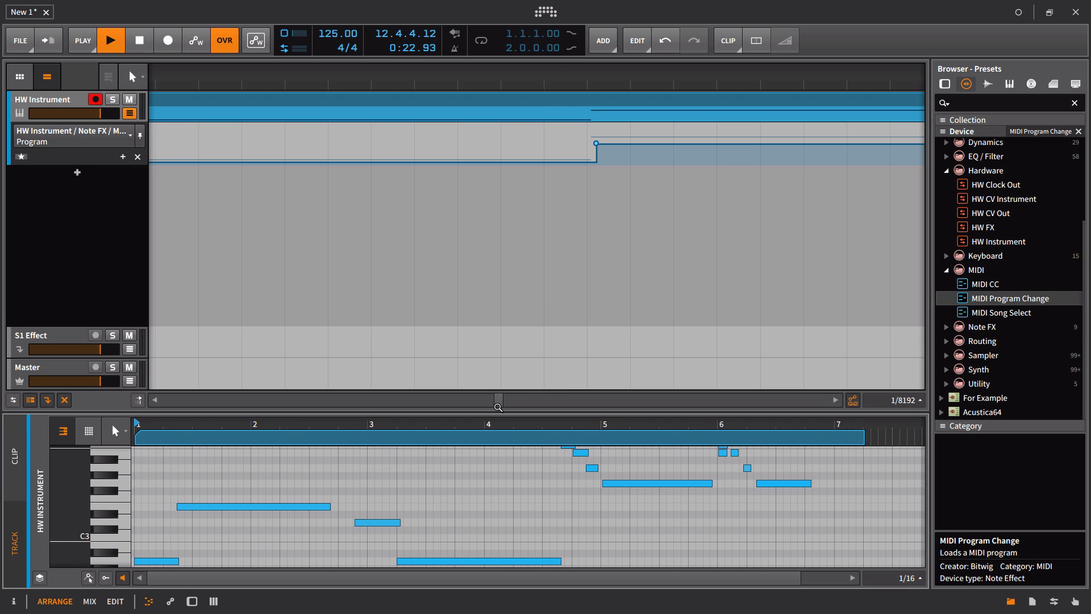
pyautogui.moveTo(489, 412); pyautogui.dragTo(488, 311)
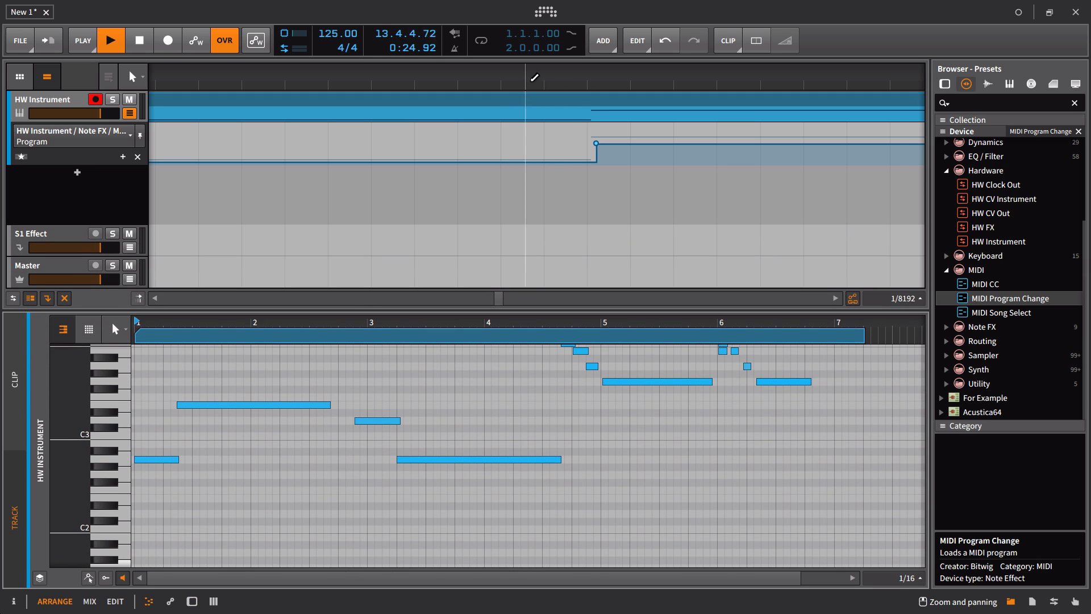
pyautogui.moveTo(532, 81)
pyautogui.mouseDown()
pyautogui.moveTo(532, 66)
pyautogui.moveTo(543, 84)
pyautogui.mouseUp()
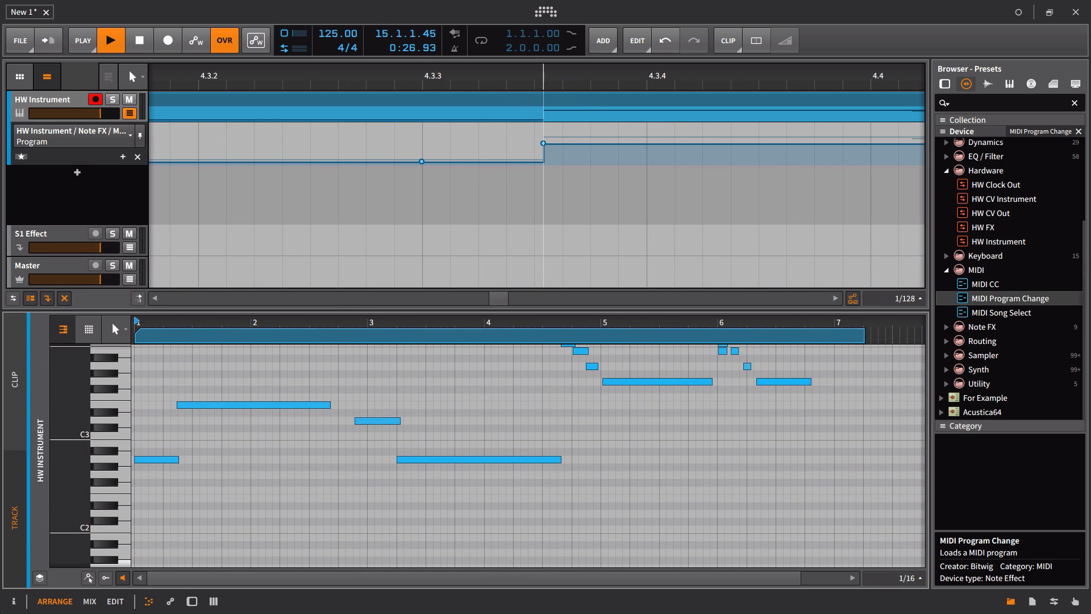
pyautogui.scroll(3, 562, 397)
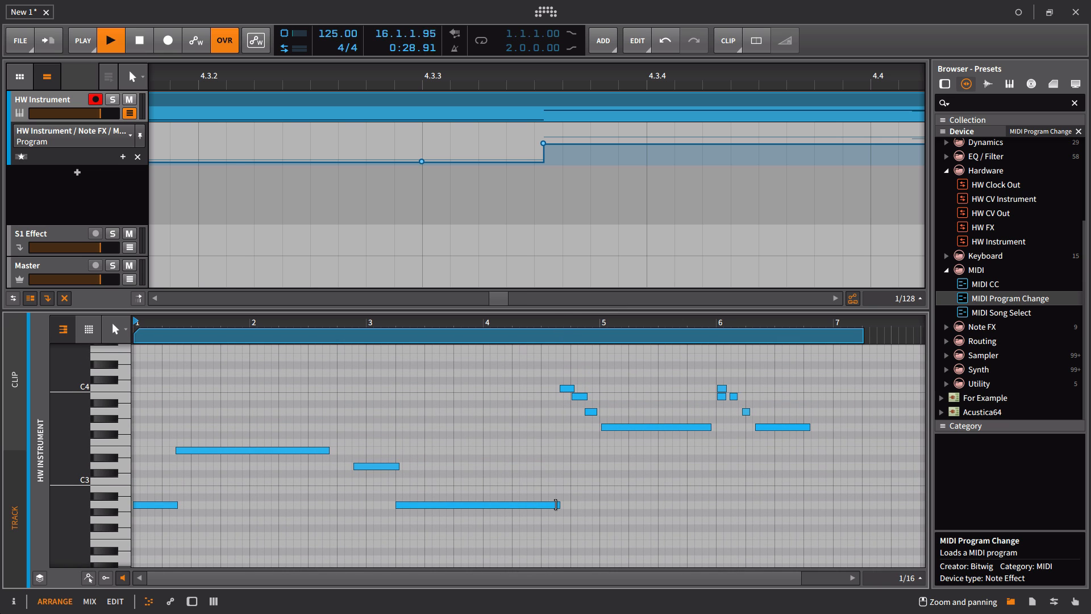
pyautogui.click(556, 505)
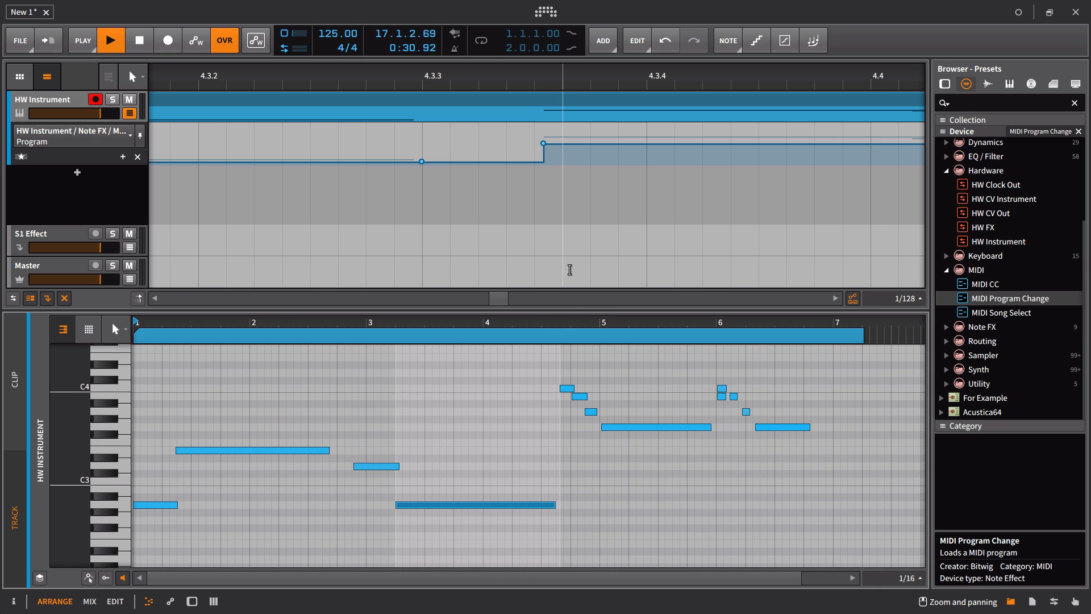
# Step: Move the Program automation point slightly earlier at program 66 and lengthen the low note's end towards it
pyautogui.moveTo(564, 310); pyautogui.dragTo(537, 143)
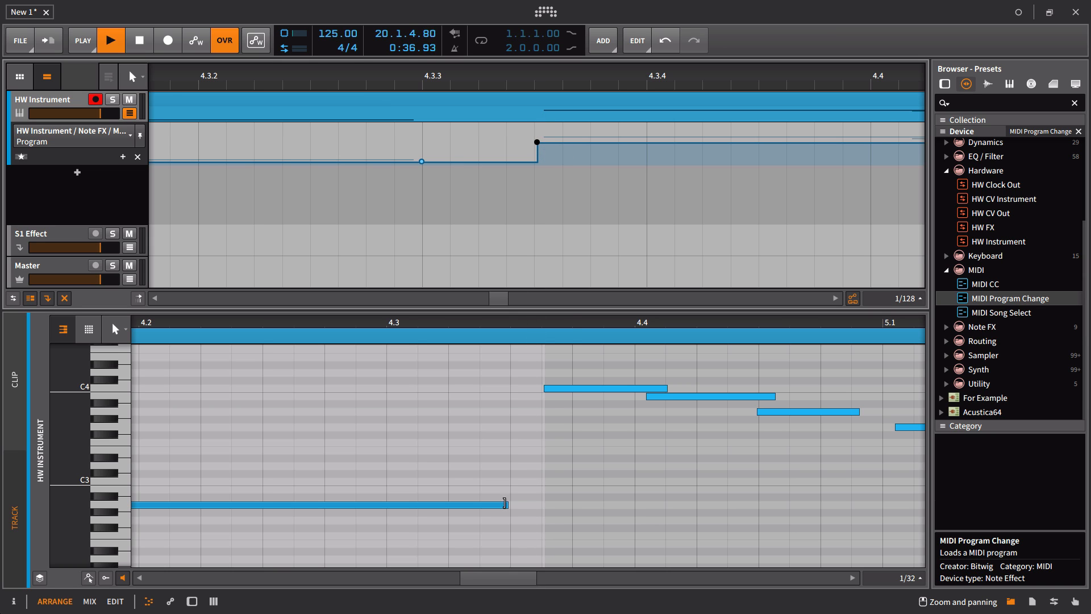
pyautogui.moveTo(504, 503); pyautogui.dragTo(537, 505)
pyautogui.moveTo(503, 322); pyautogui.dragTo(417, 396)
# Step: Play the clip from beat 2 of bar 1, and move the Program automation point slightly earlier and to a higher program
pyautogui.click(156, 322)
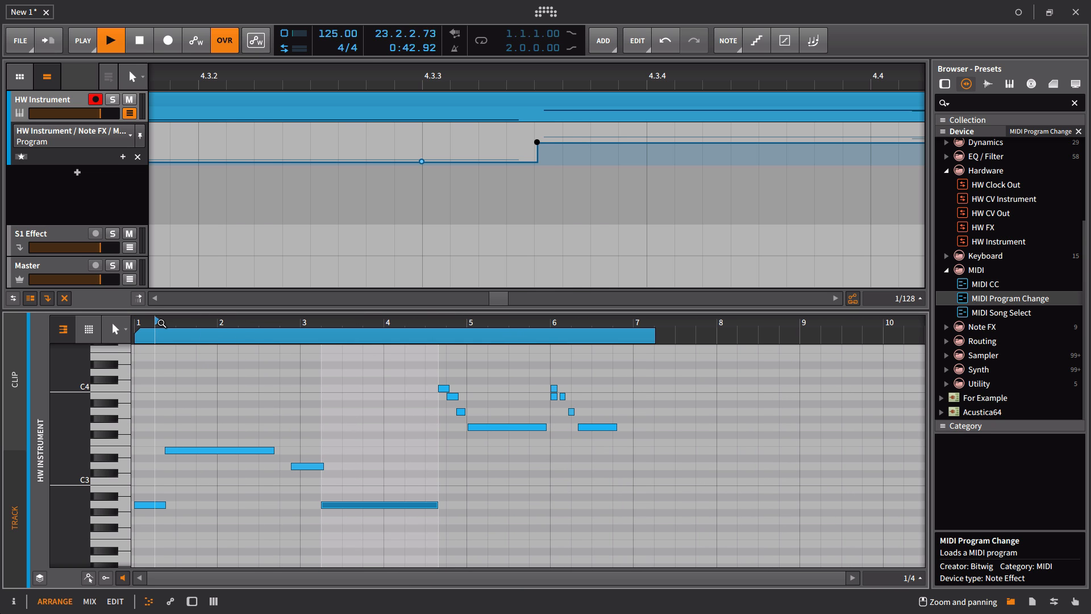
pyautogui.press('space')
pyautogui.press('space')
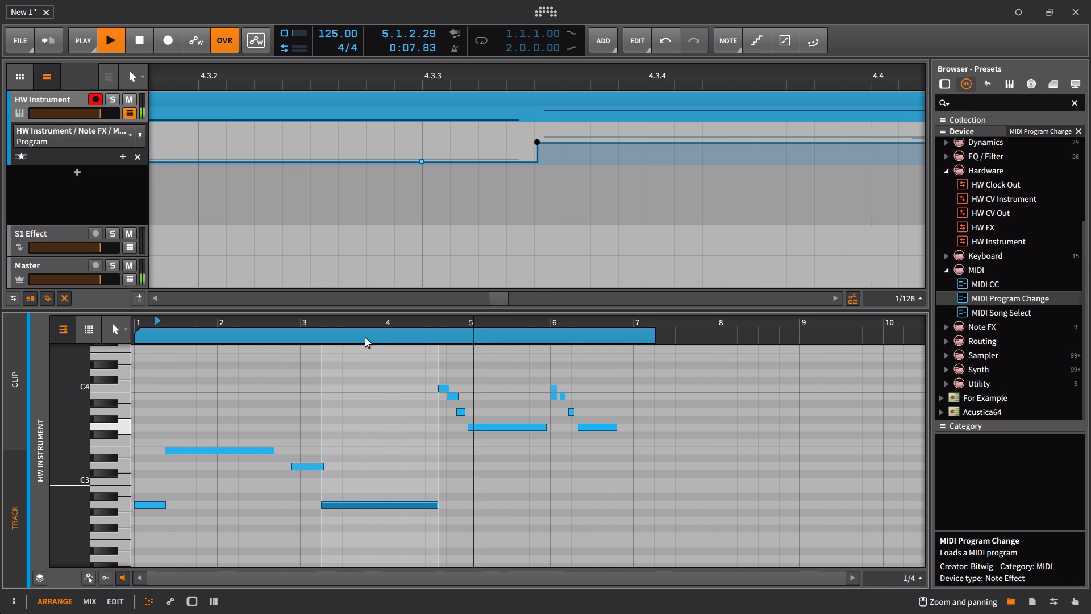
pyautogui.moveTo(538, 145)
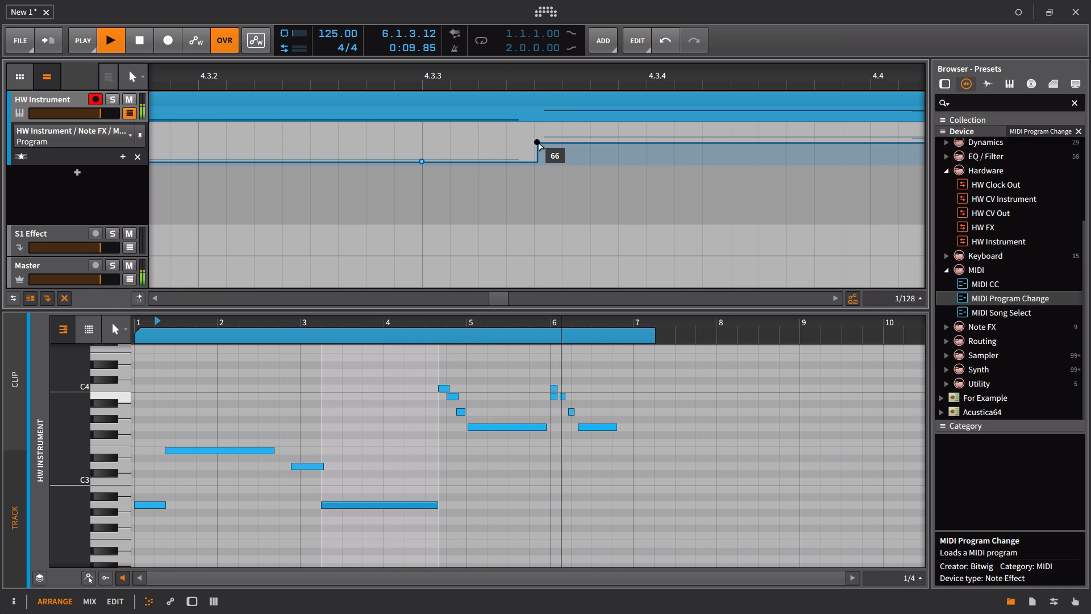
pyautogui.moveTo(538, 143); pyautogui.dragTo(535, 138)
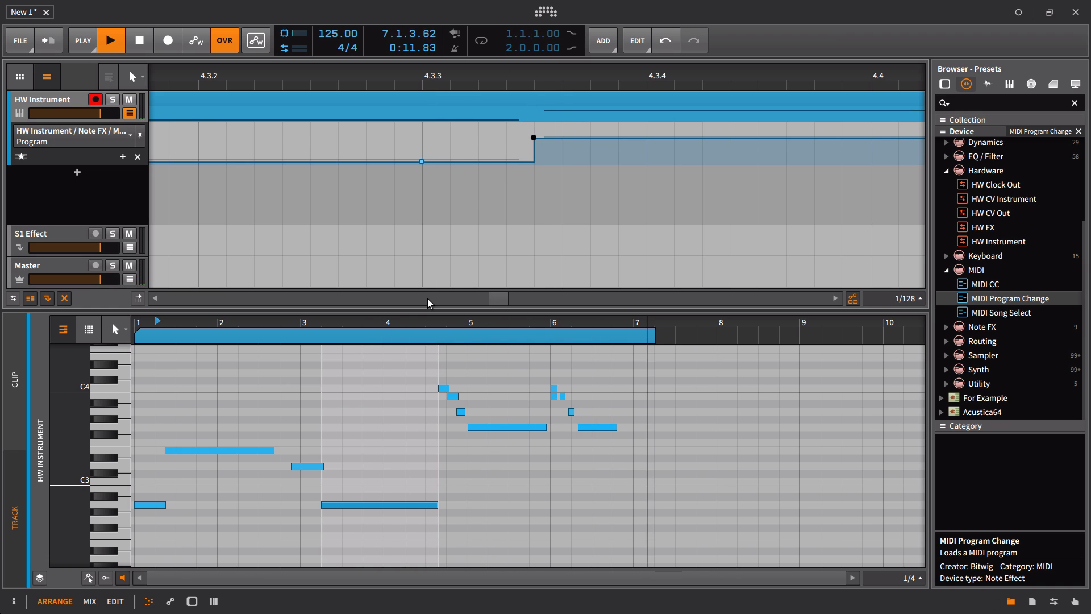
# Step: Replay the program change from beat 2 of bar 4, stop playback and hide the browser
pyautogui.click(407, 323)
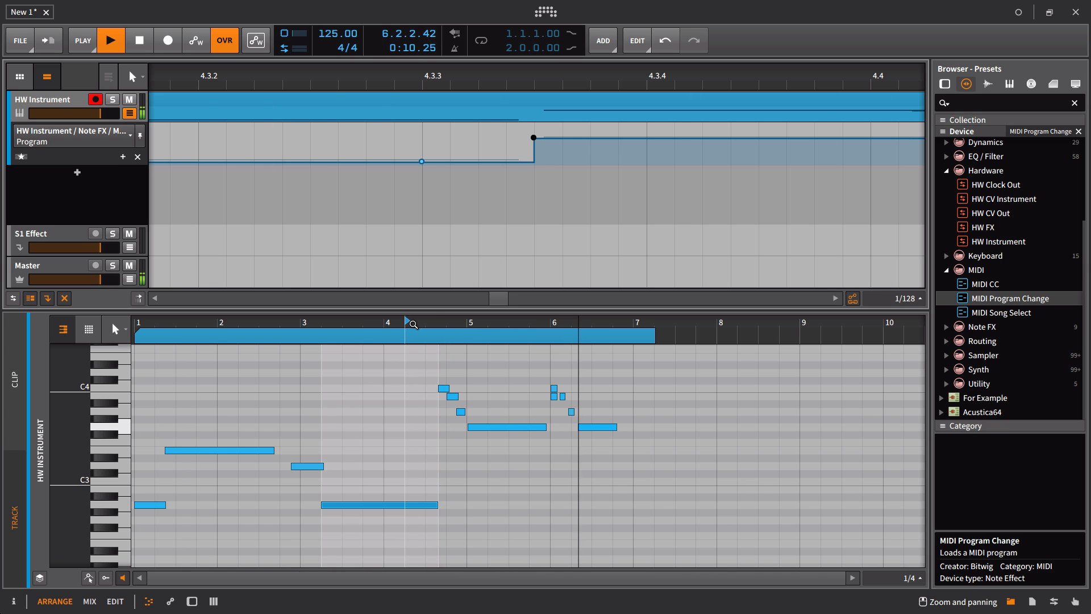
pyautogui.press('space')
pyautogui.moveTo(426, 72); pyautogui.dragTo(475, 0)
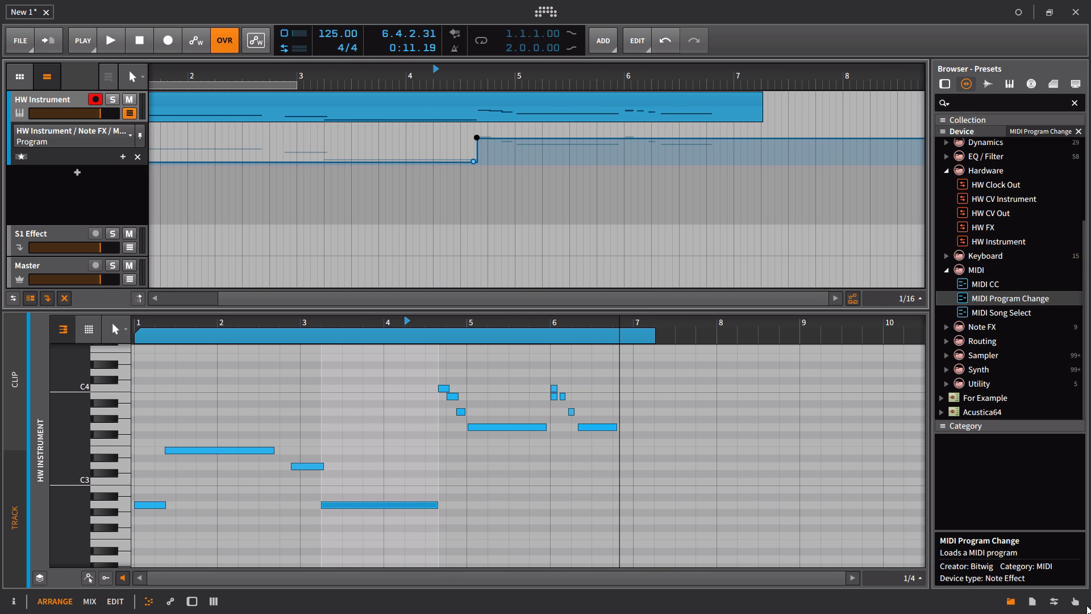
pyautogui.click(1011, 601)
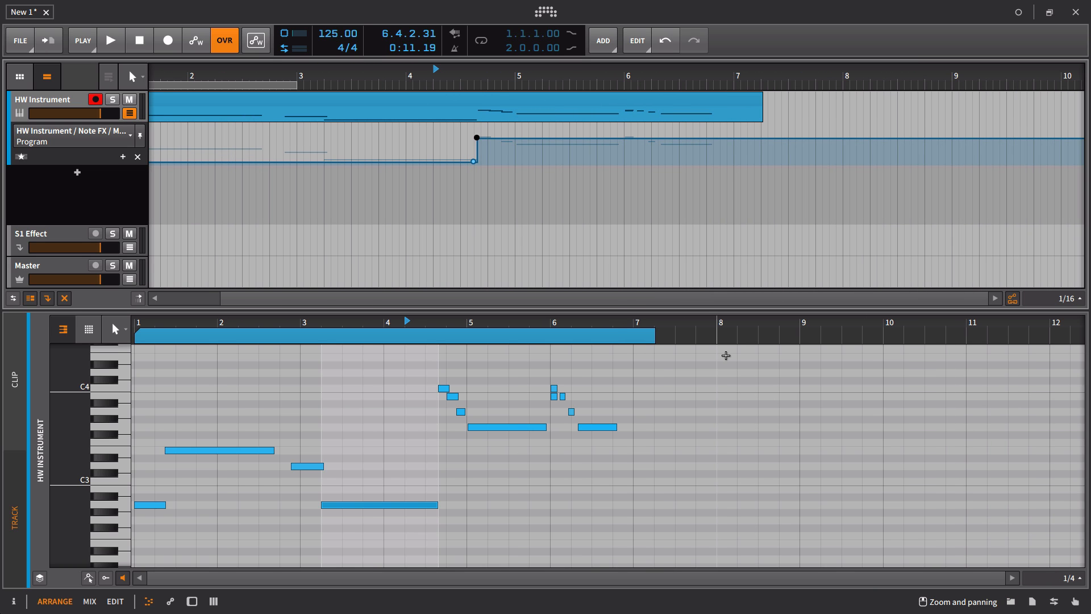